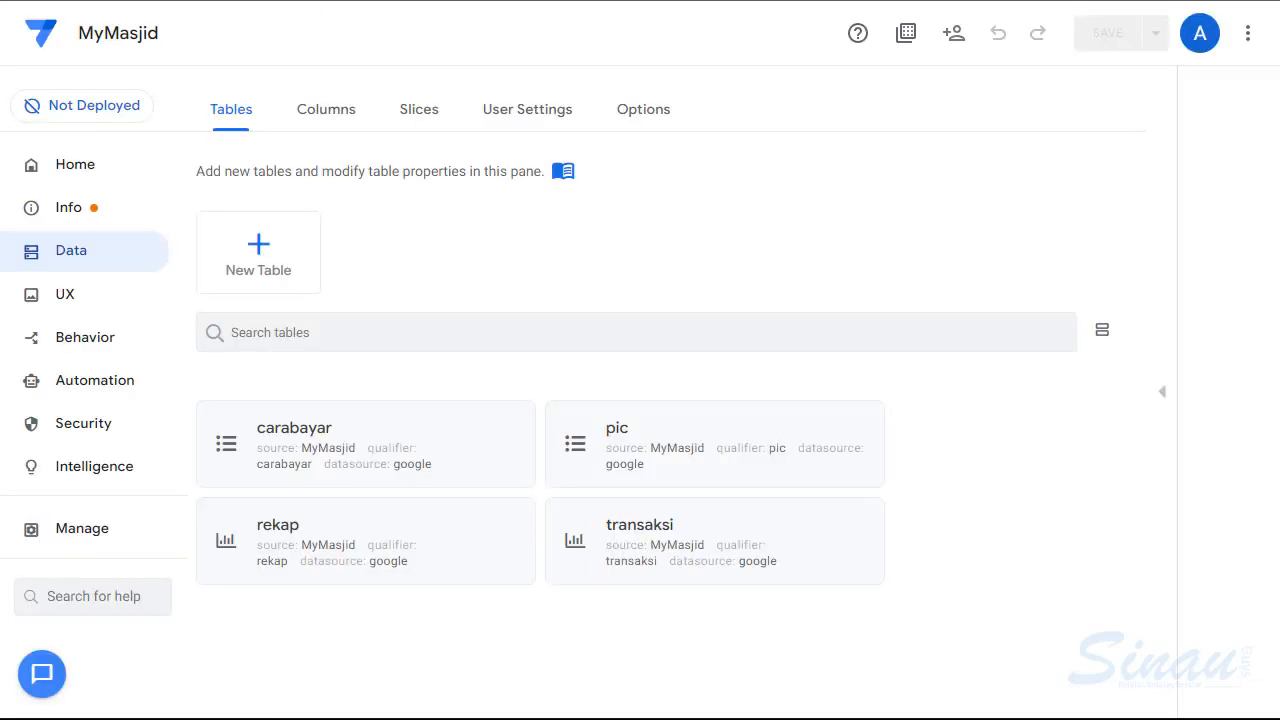
Switch to Data Studio and create a new blank report
{"action": "left_click", "coordinate": [755, 1]}
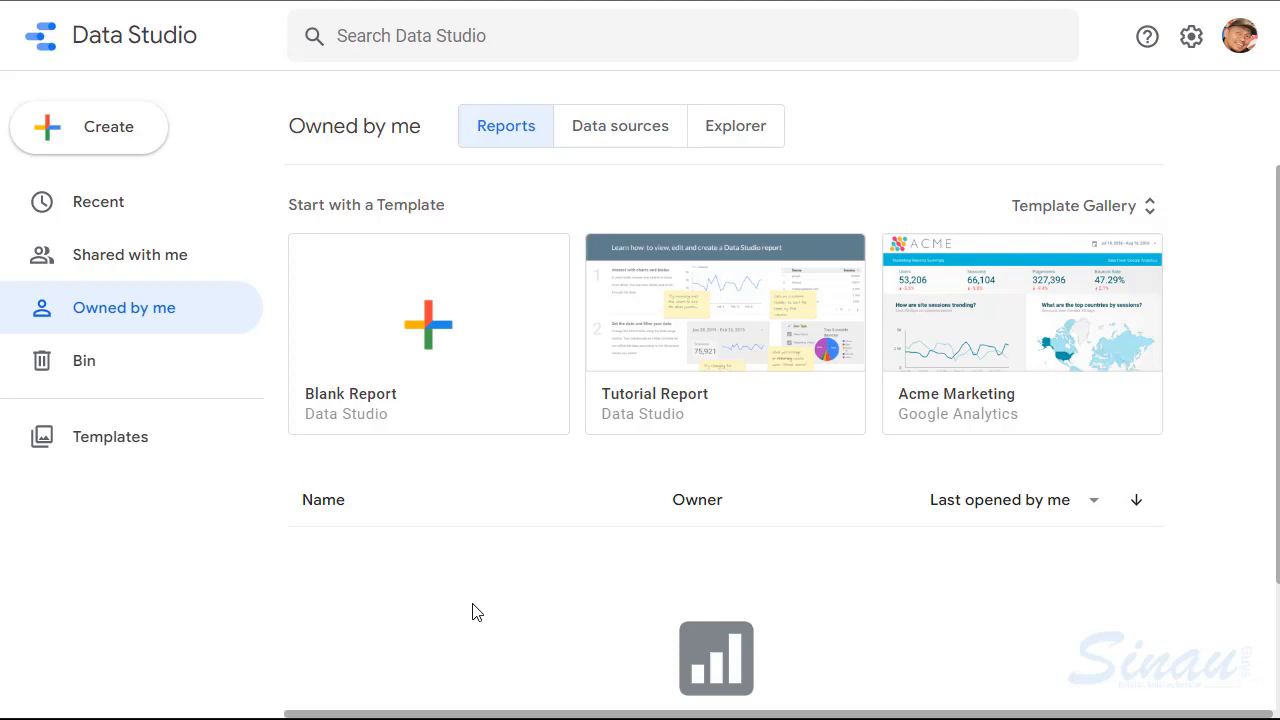
{"action": "key", "text": "ctrl+minus"}
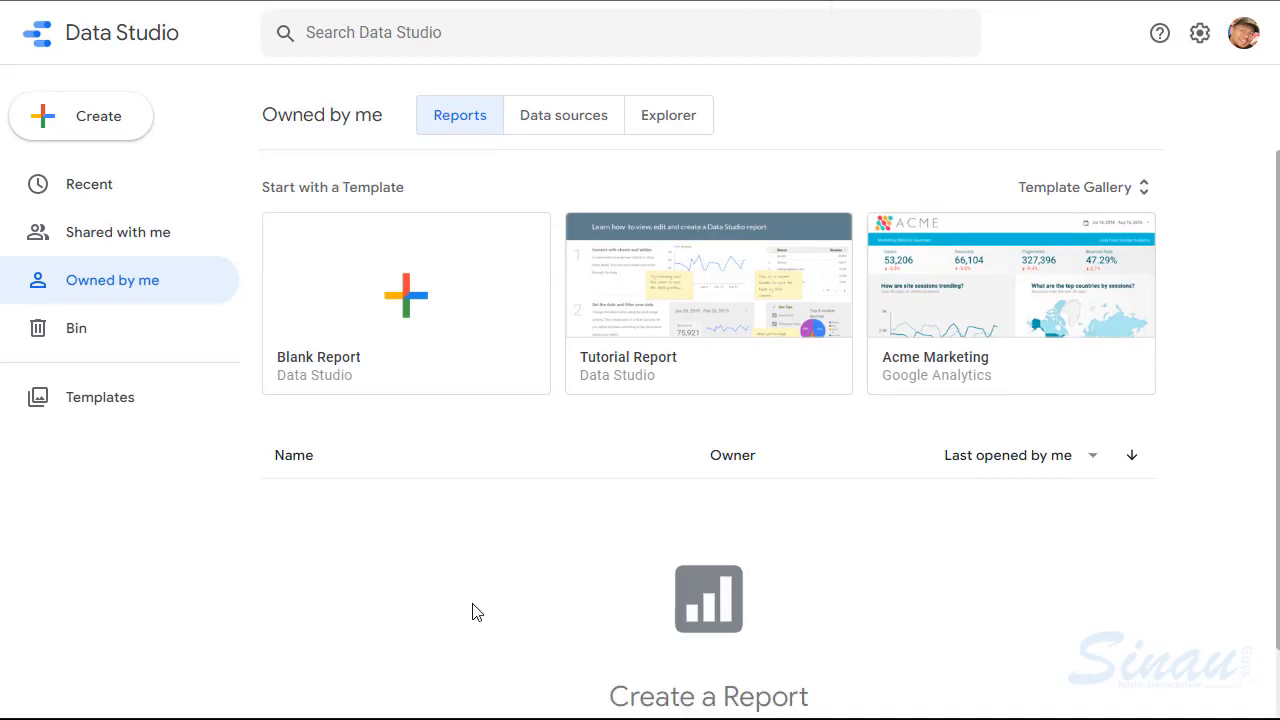
{"action": "left_click", "coordinate": [405, 313]}
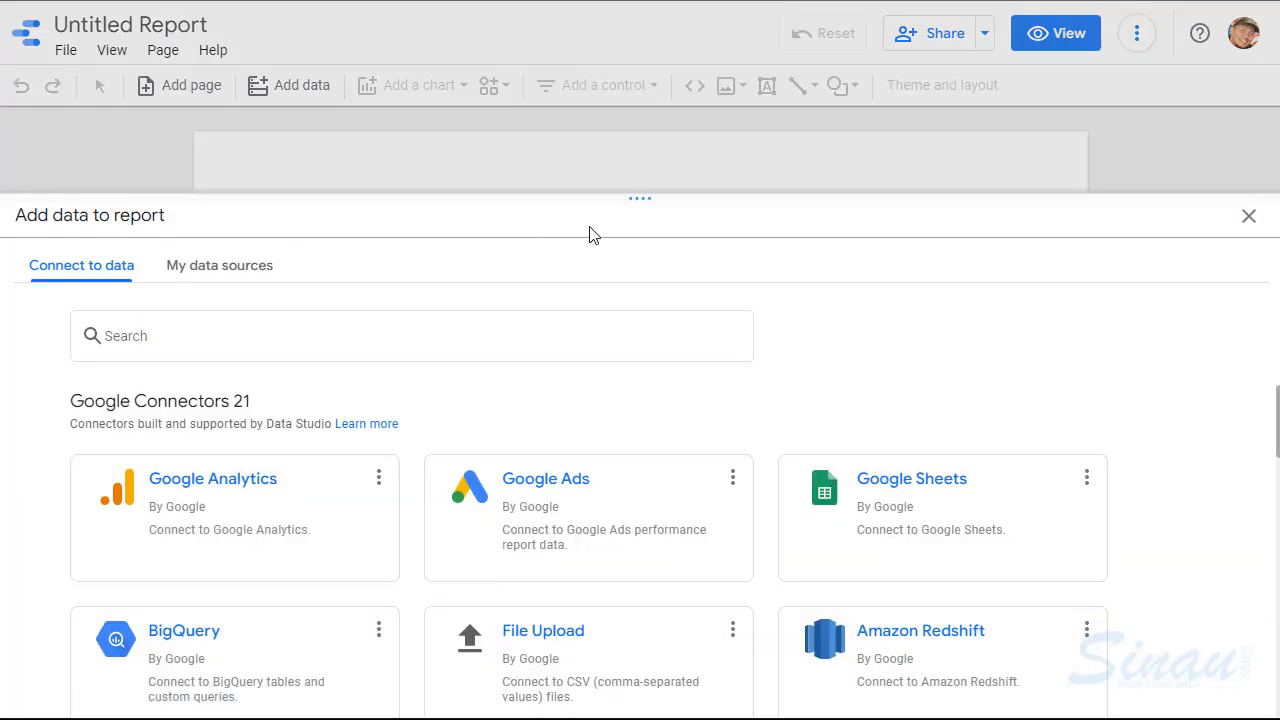
Add the rekap worksheet of the MyMasjid Google Sheets file as report data, limited to the range A1:L
{"action": "left_click", "coordinate": [889, 503]}
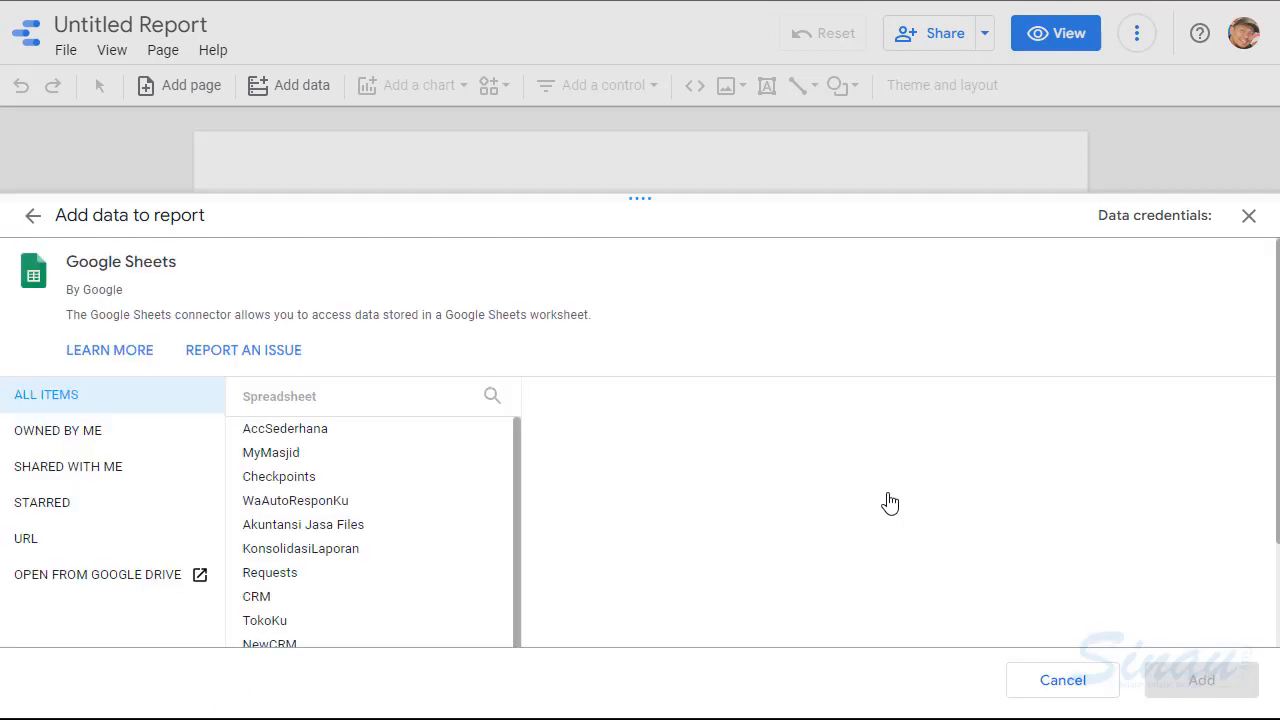
{"action": "left_click", "coordinate": [270, 455]}
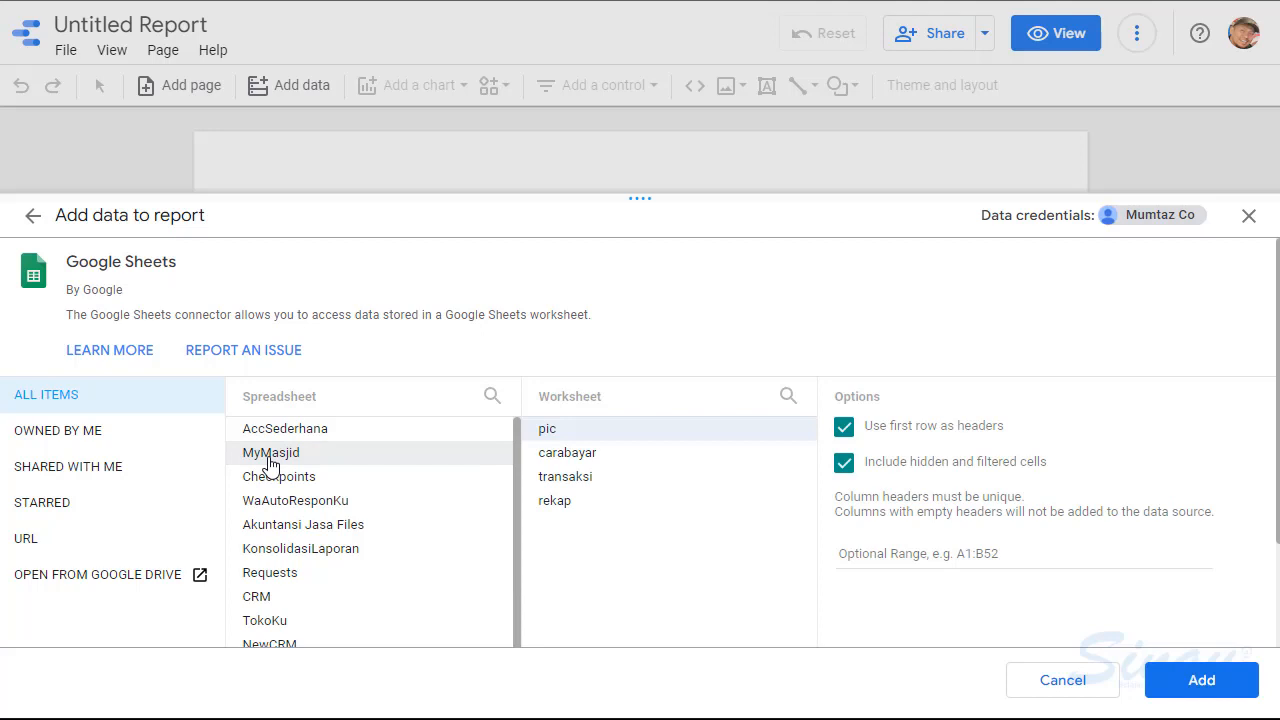
{"action": "left_click", "coordinate": [555, 505]}
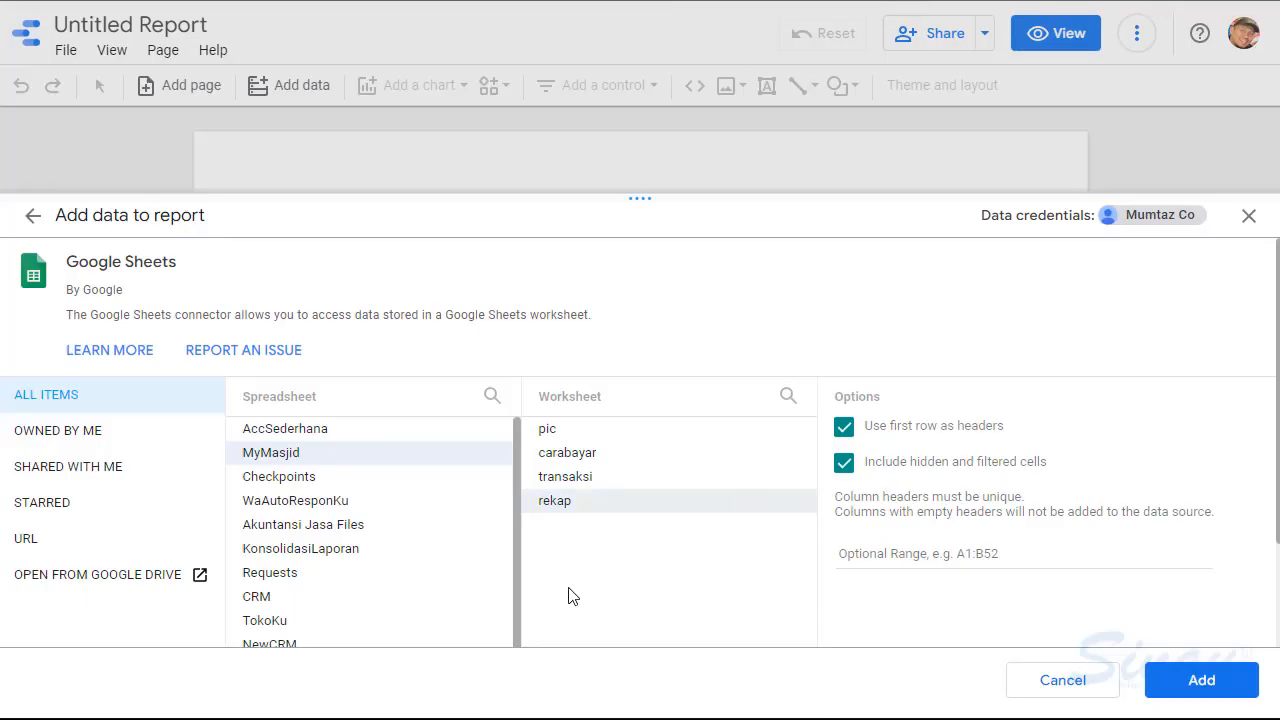
{"action": "left_click", "coordinate": [1013, 556]}
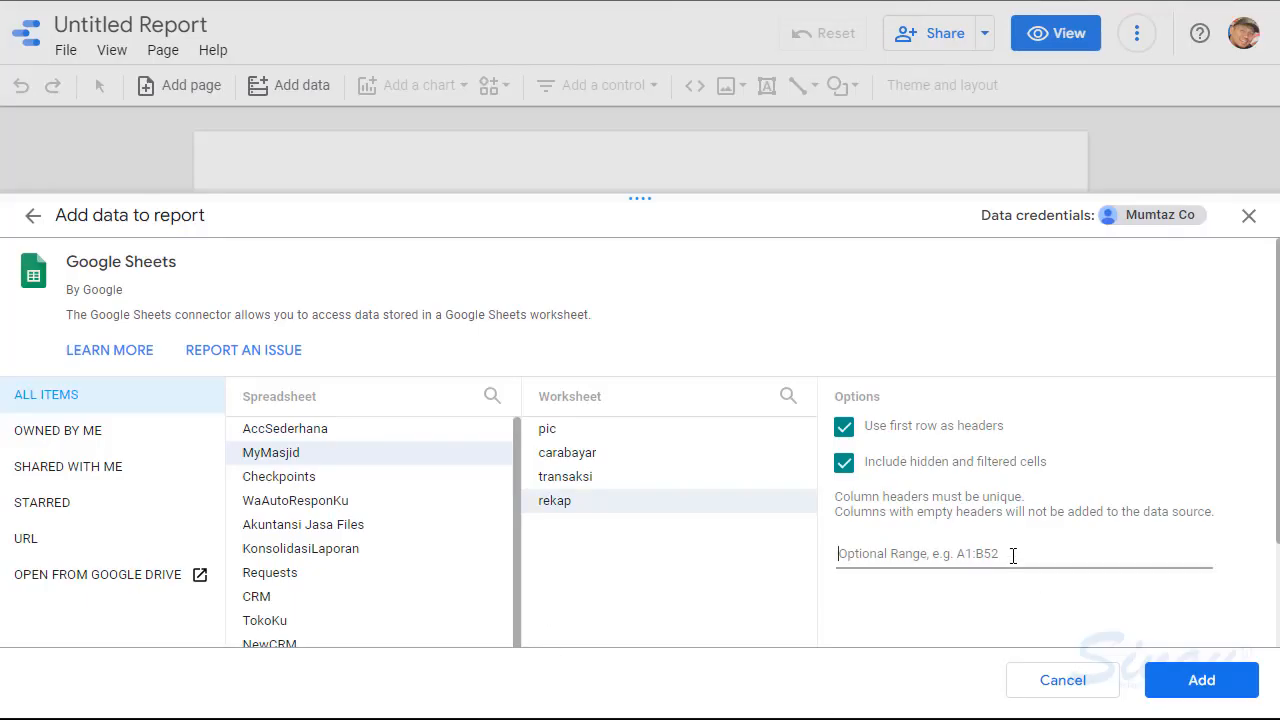
{"action": "type", "text": "A1:L"}
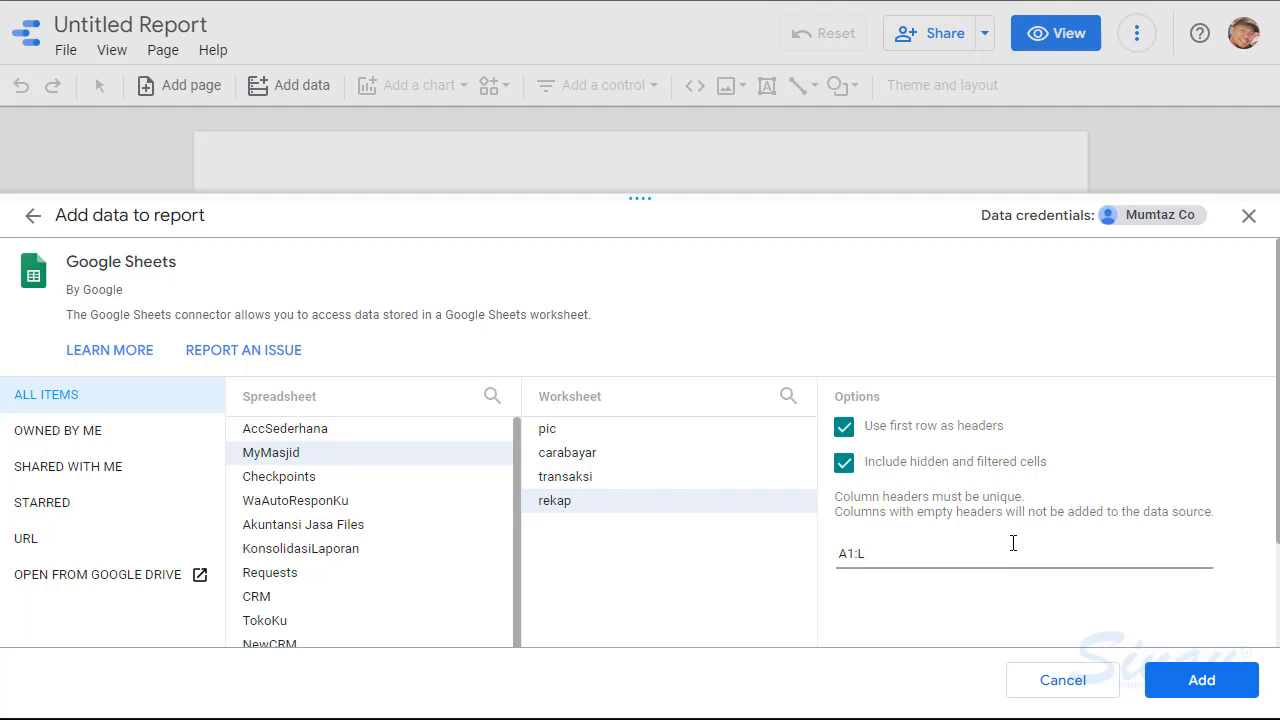
{"action": "left_click", "coordinate": [1207, 681]}
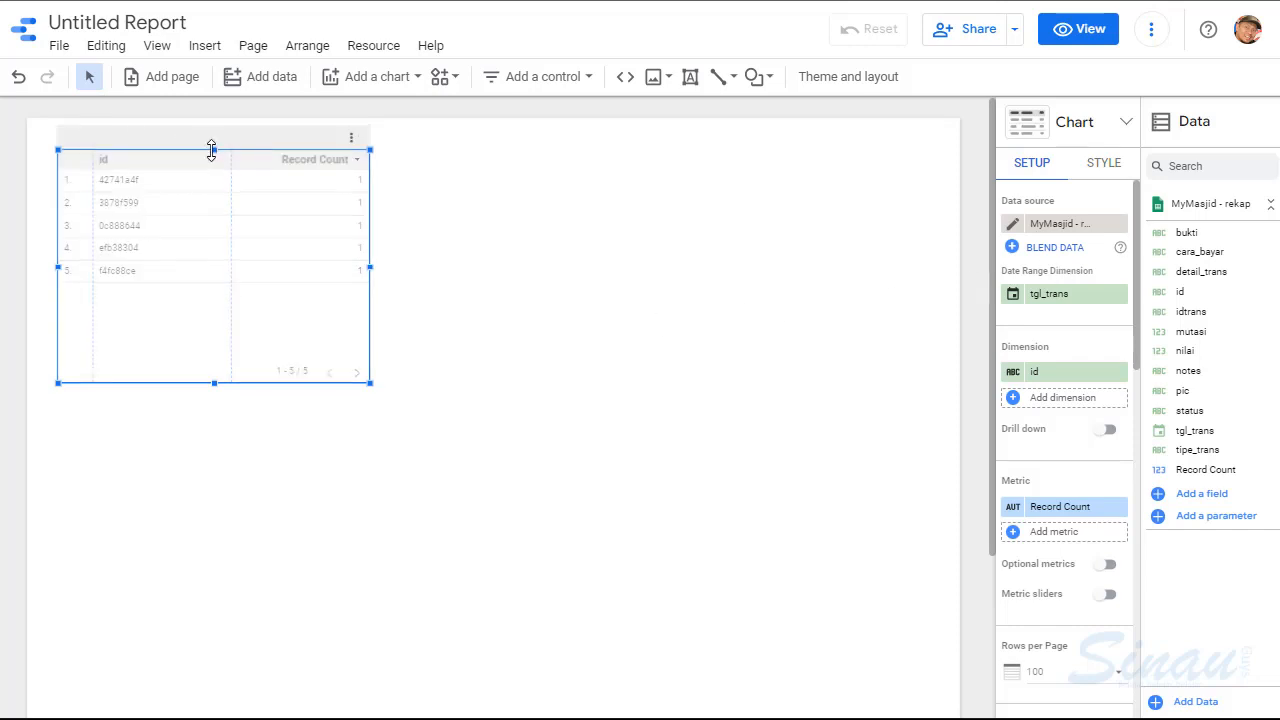
Move the table to the lower part of the page and enlarge it to nearly the full page width and down near the bottom edge
{"action": "key", "text": "ctrl+plus"}
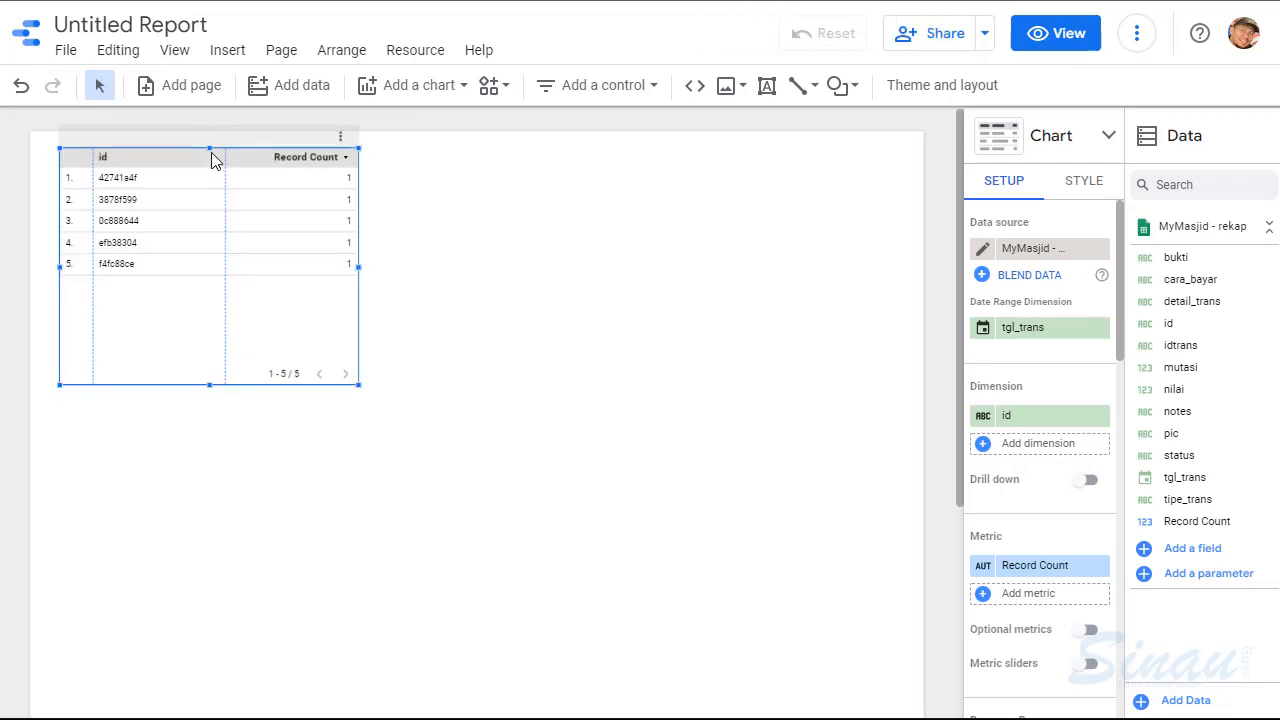
{"action": "left_click_drag", "start_coordinate": [209, 148], "coordinate": [194, 489]}
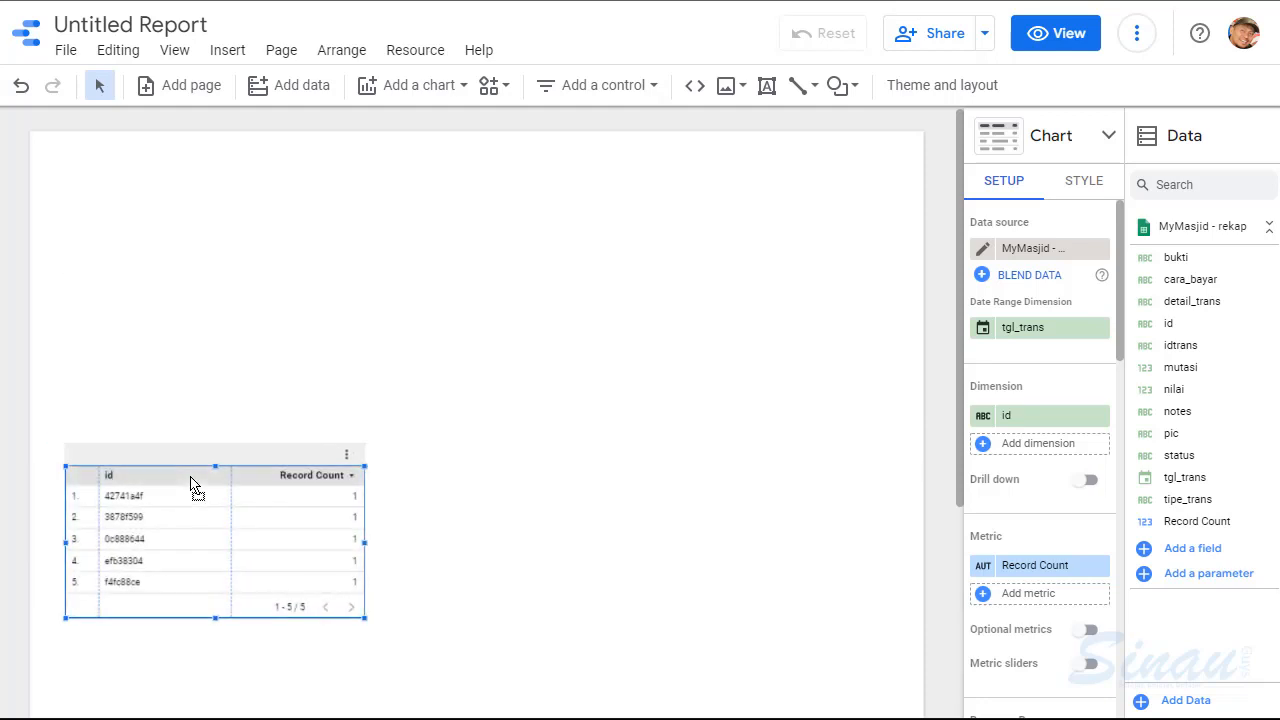
{"action": "scroll", "coordinate": [446, 338], "scroll_direction": "down", "scroll_amount": 3}
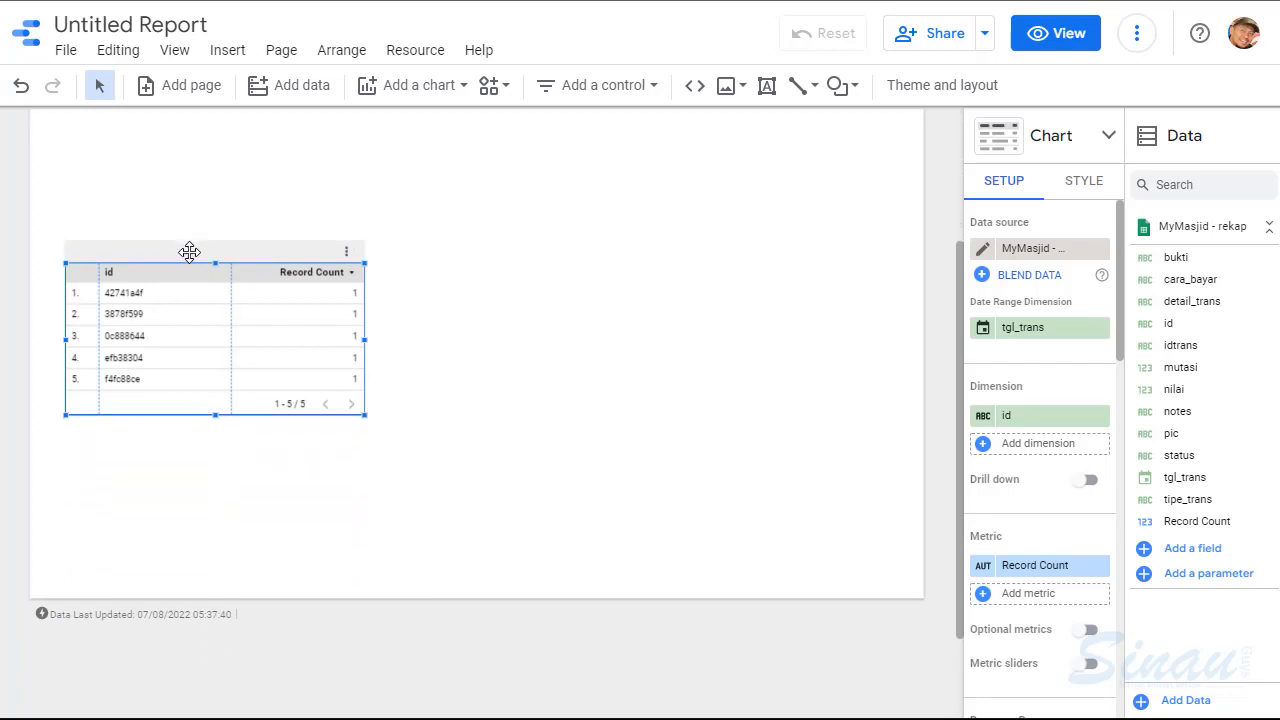
{"action": "left_click_drag", "start_coordinate": [189, 251], "coordinate": [186, 203]}
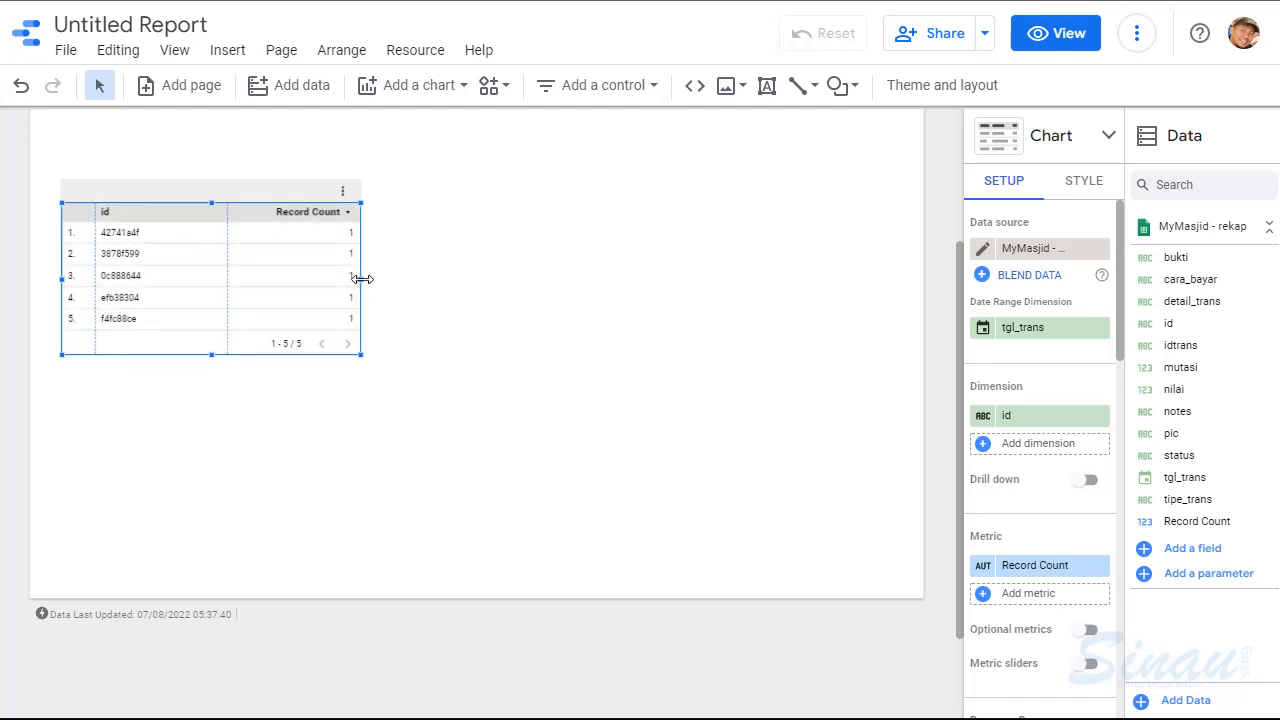
{"action": "left_click_drag", "start_coordinate": [360, 280], "coordinate": [893, 326]}
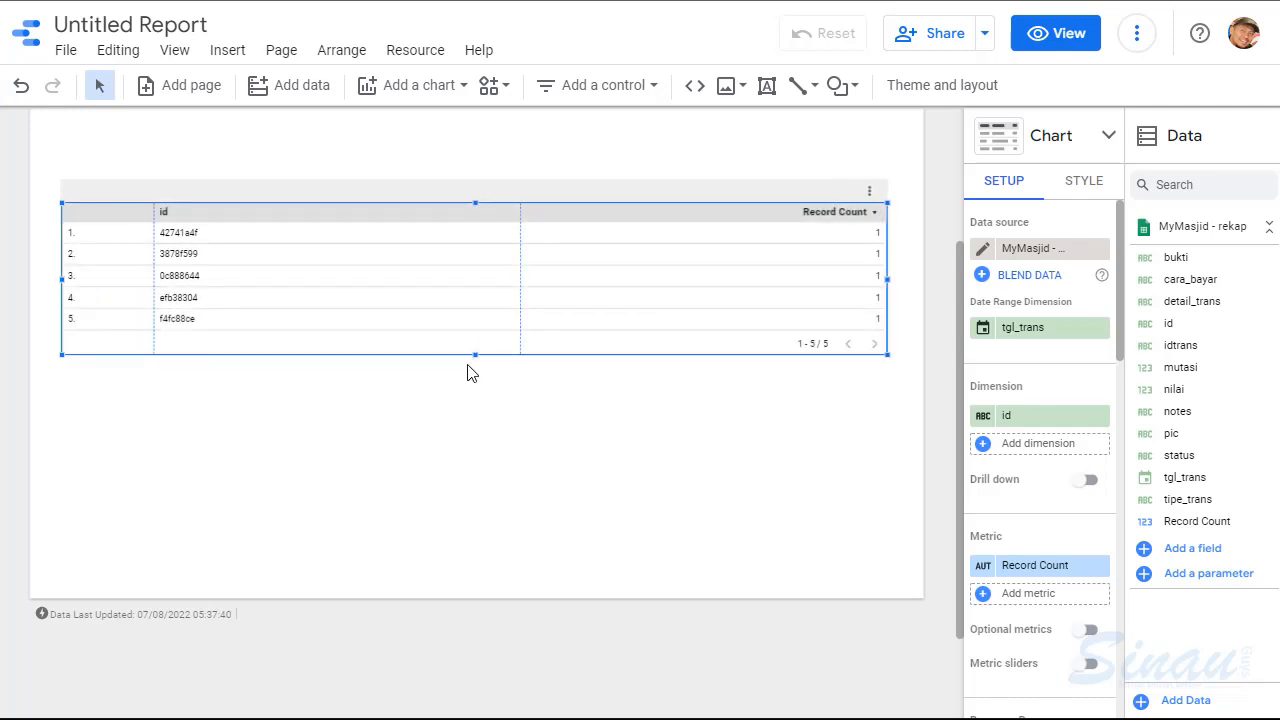
{"action": "left_click_drag", "start_coordinate": [476, 353], "coordinate": [469, 554]}
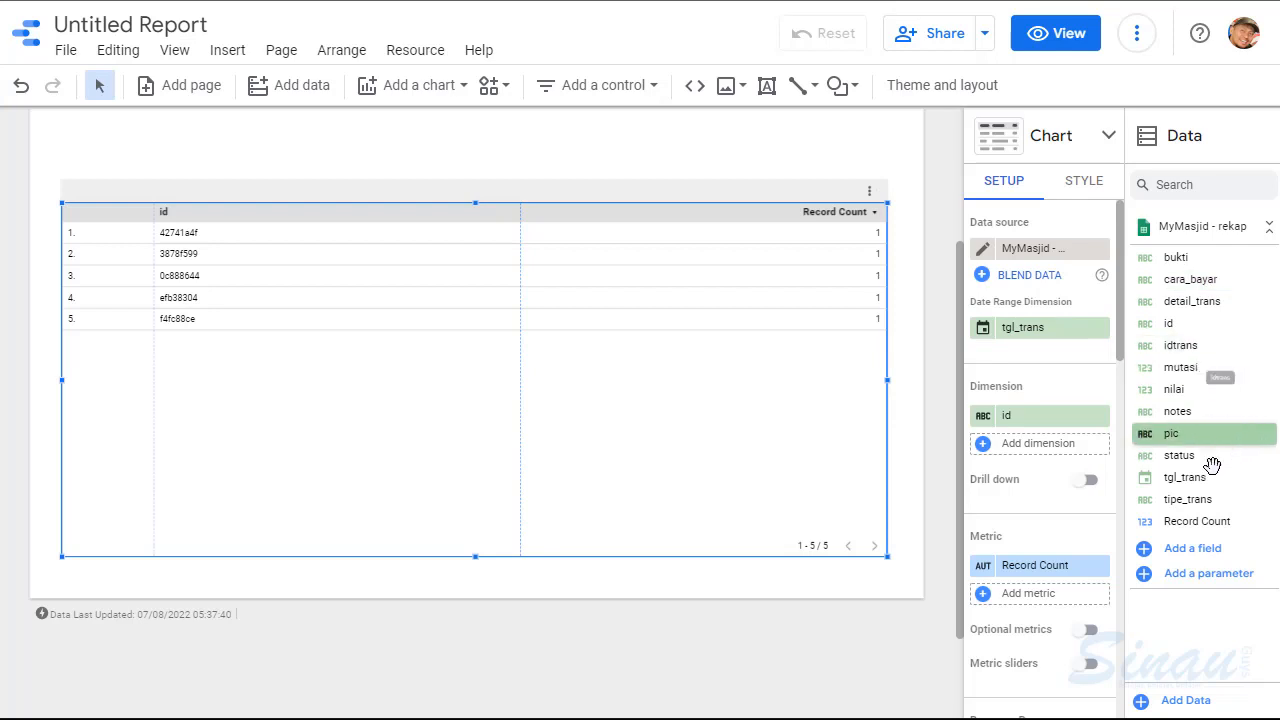
Add tipe_trans as a table dimension and replace the Record Count metric with nilai
{"action": "key", "text": "ctrl+minus"}
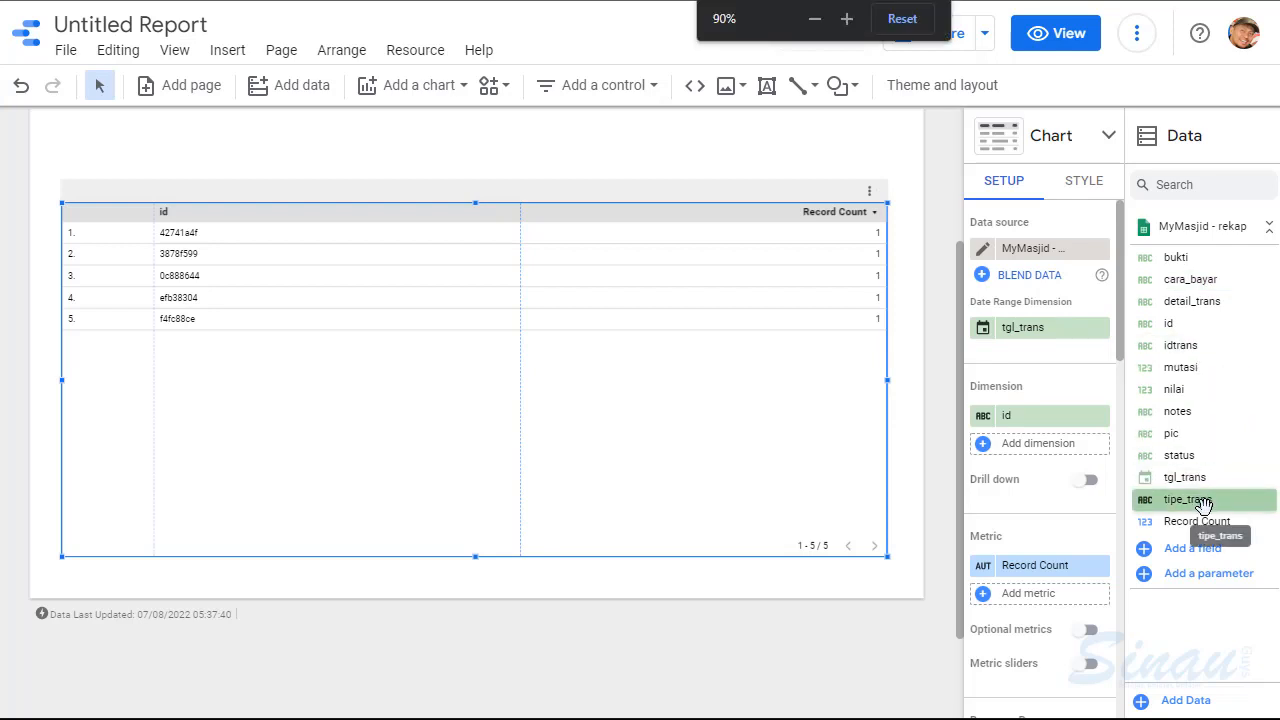
{"action": "key", "text": "ctrl+minus"}
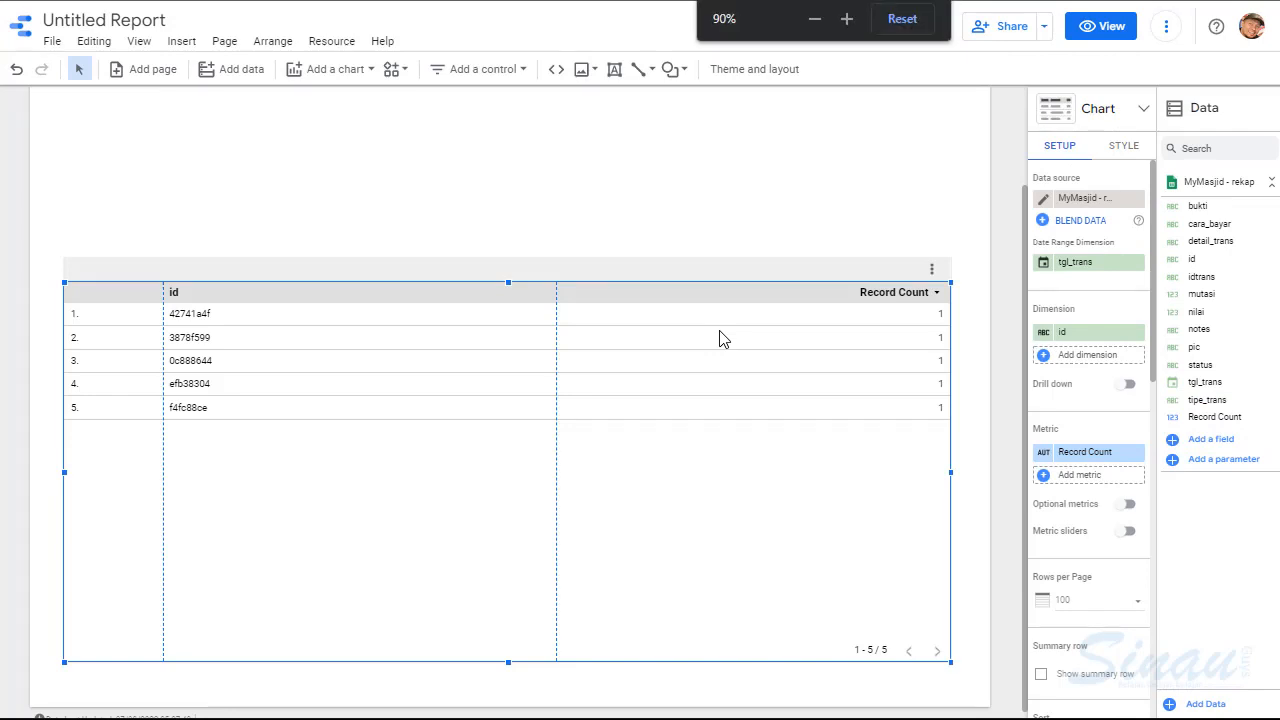
{"action": "key", "text": "ctrl+0"}
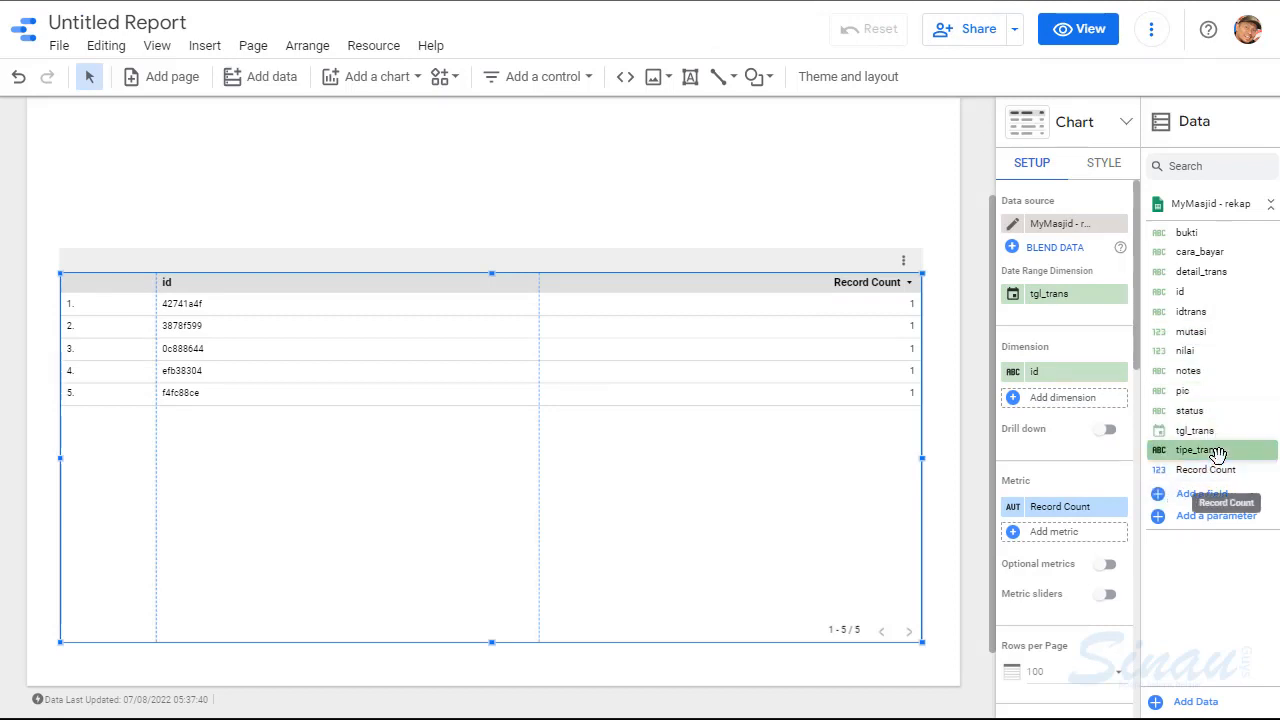
{"action": "left_click_drag", "start_coordinate": [1217, 453], "coordinate": [1069, 418]}
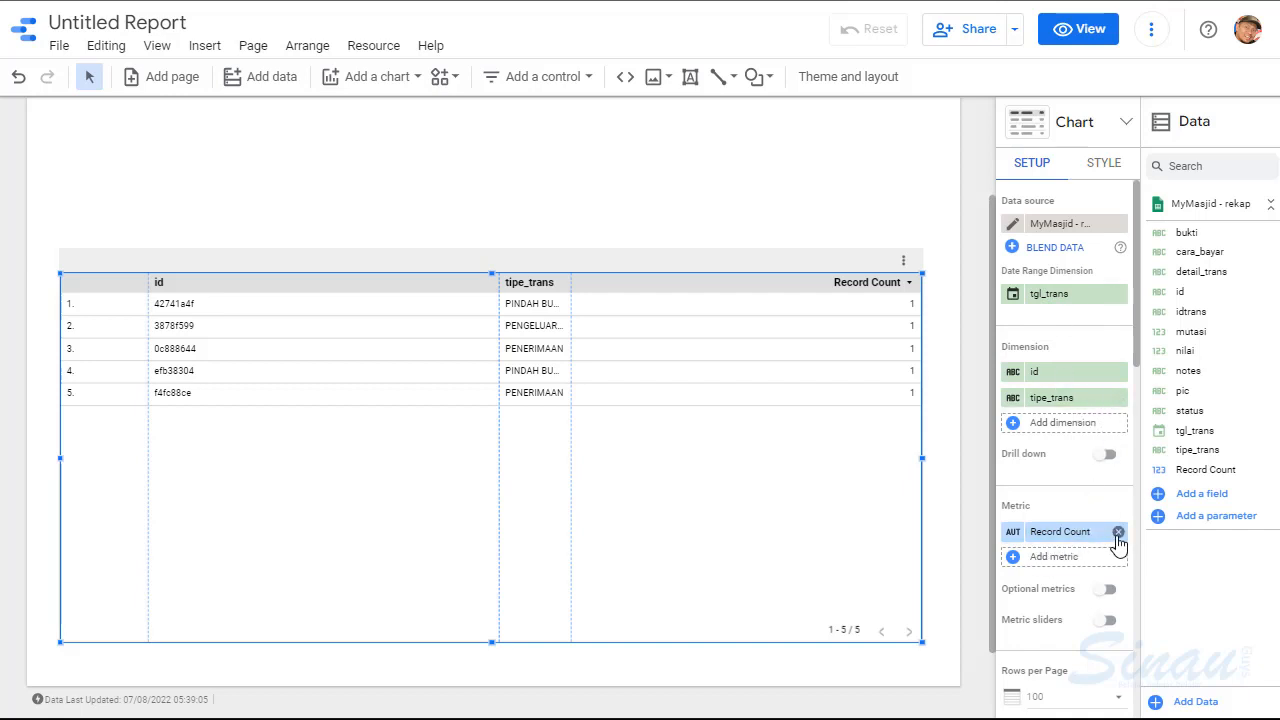
{"action": "left_click", "coordinate": [1118, 532]}
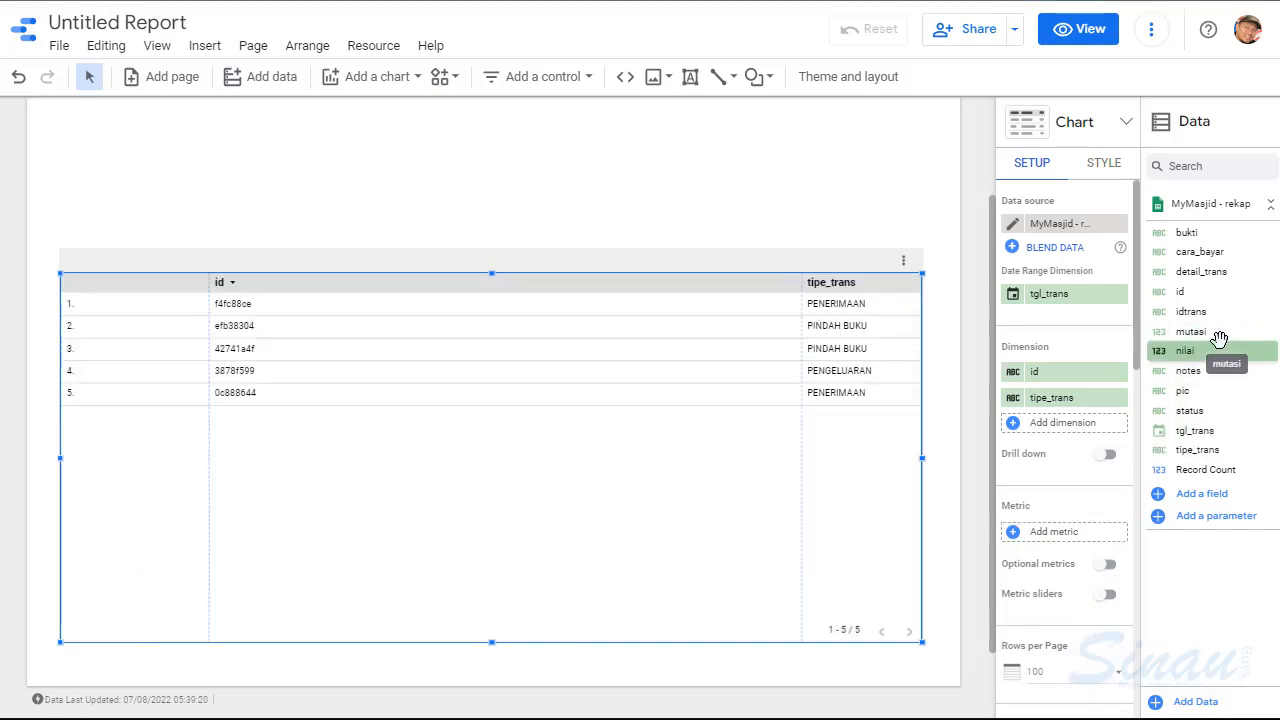
{"action": "left_click_drag", "start_coordinate": [1196, 352], "coordinate": [1066, 547]}
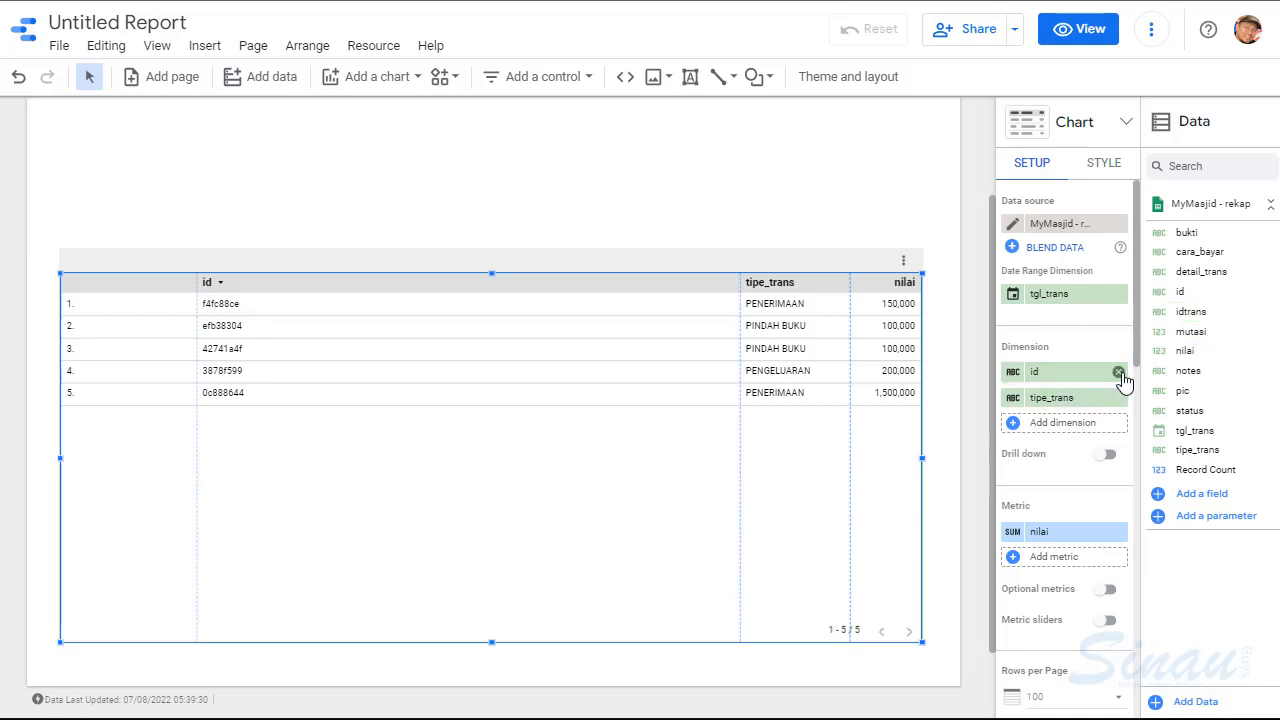
Replace the id dimension with cara_bayar, placed before tipe_trans, and add notes as the last dimension
{"action": "left_click", "coordinate": [1118, 372]}
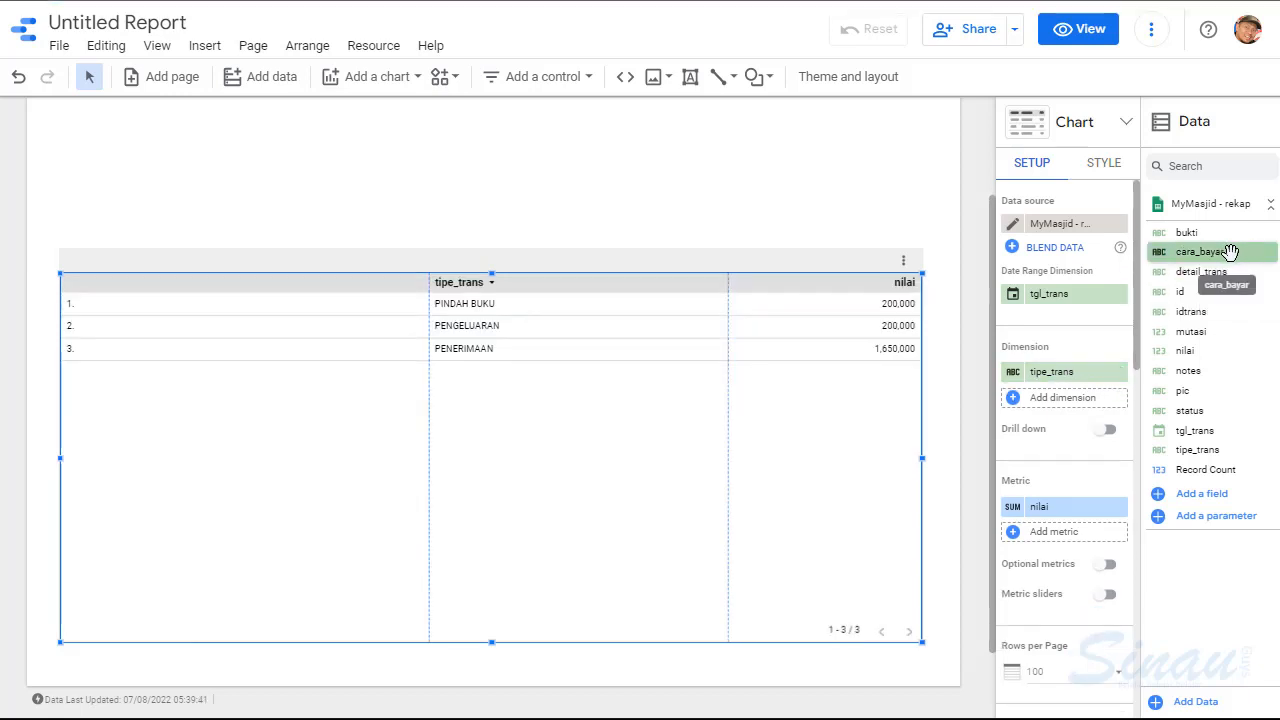
{"action": "left_click_drag", "start_coordinate": [1230, 252], "coordinate": [1080, 380]}
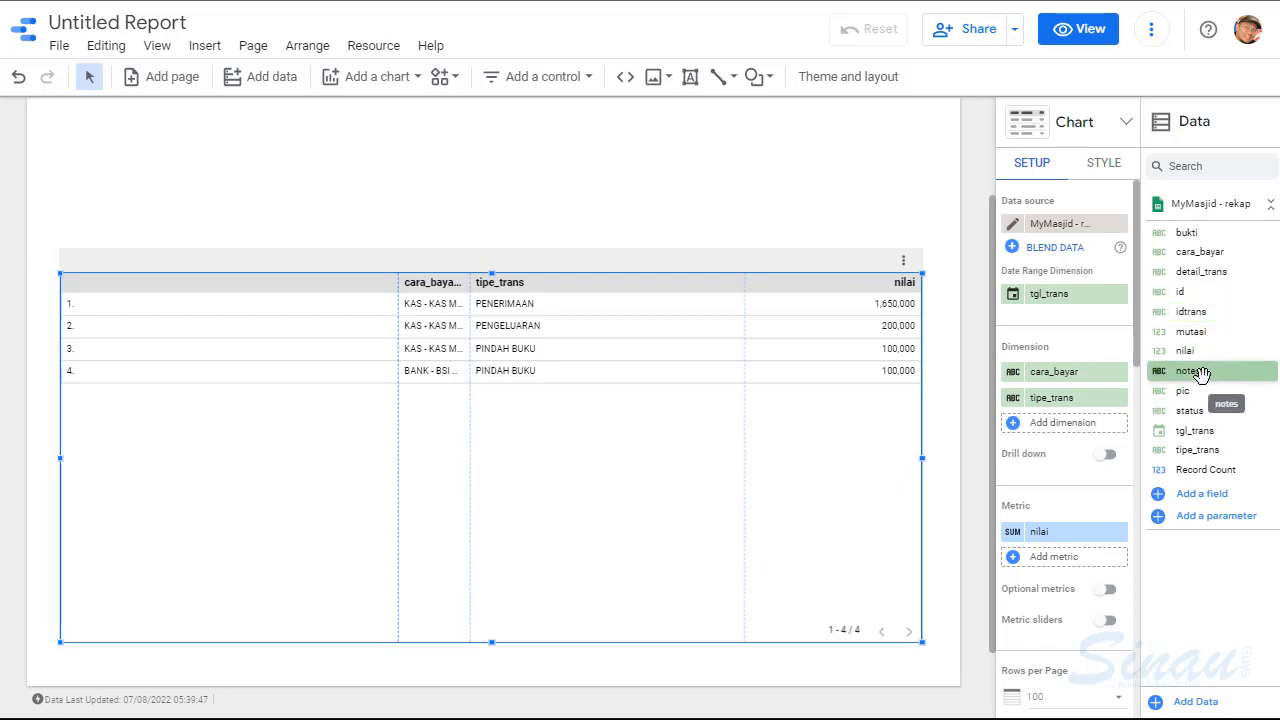
{"action": "left_click_drag", "start_coordinate": [1168, 383], "coordinate": [1059, 447]}
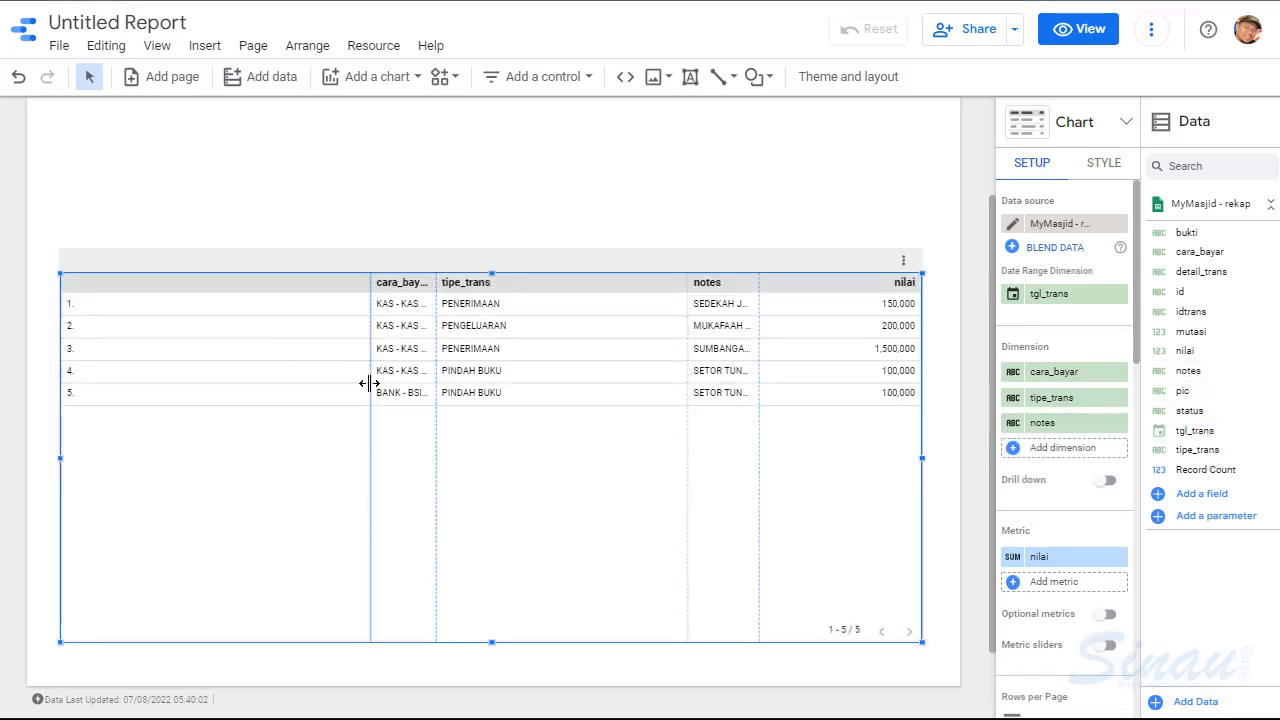
Narrow the table's row-number column and adjust the cara_bayar, tipe_trans and notes column widths so their text fits
{"action": "left_click_drag", "start_coordinate": [369, 385], "coordinate": [111, 376]}
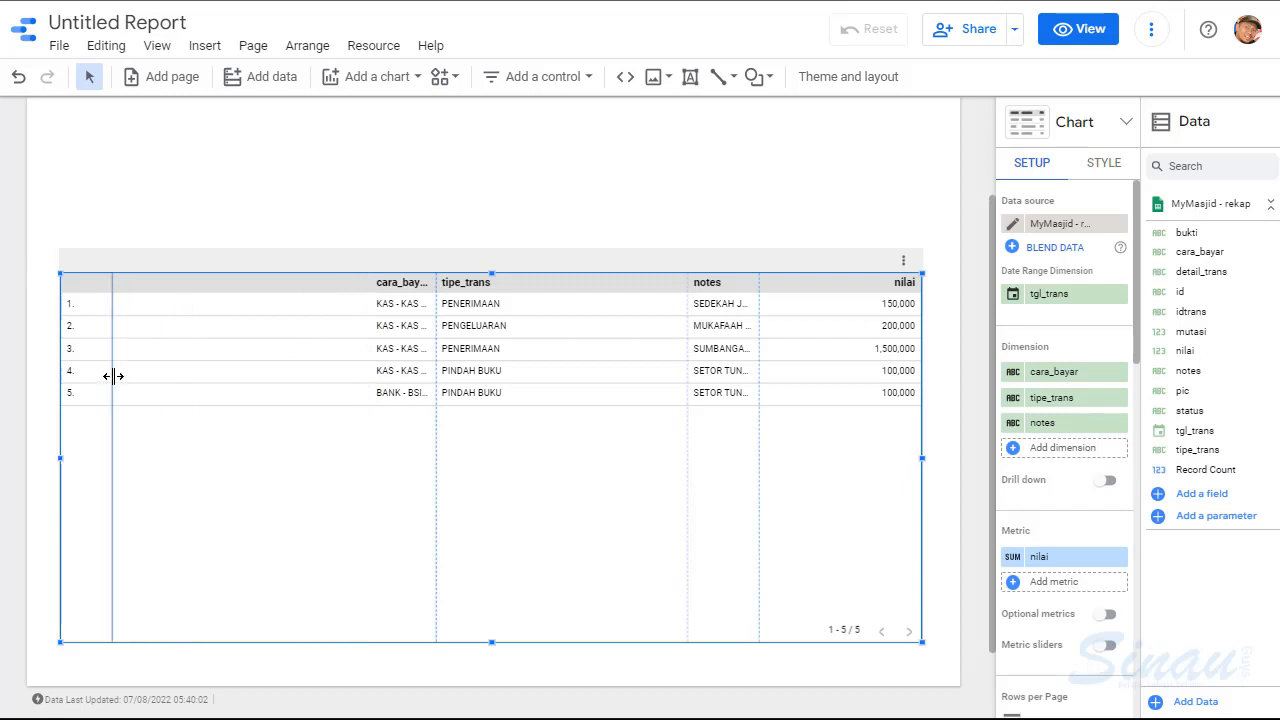
{"action": "left_click_drag", "start_coordinate": [436, 453], "coordinate": [271, 444]}
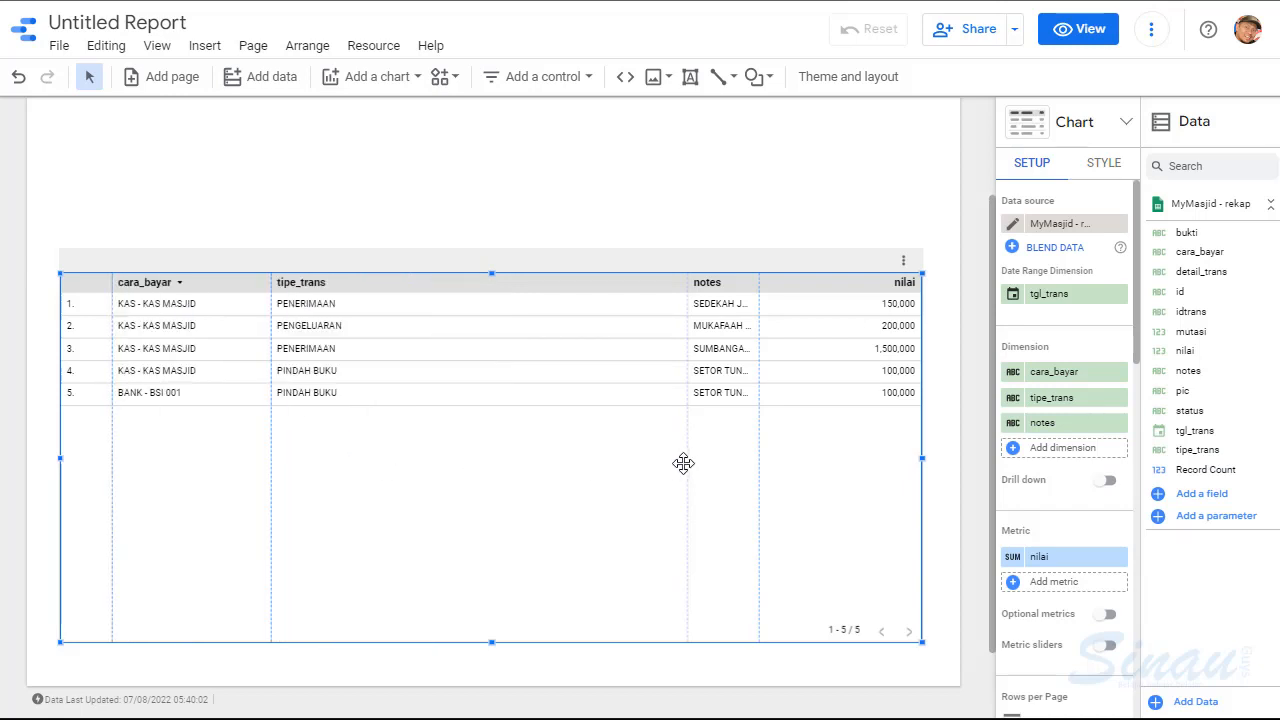
{"action": "left_click_drag", "start_coordinate": [688, 462], "coordinate": [407, 463]}
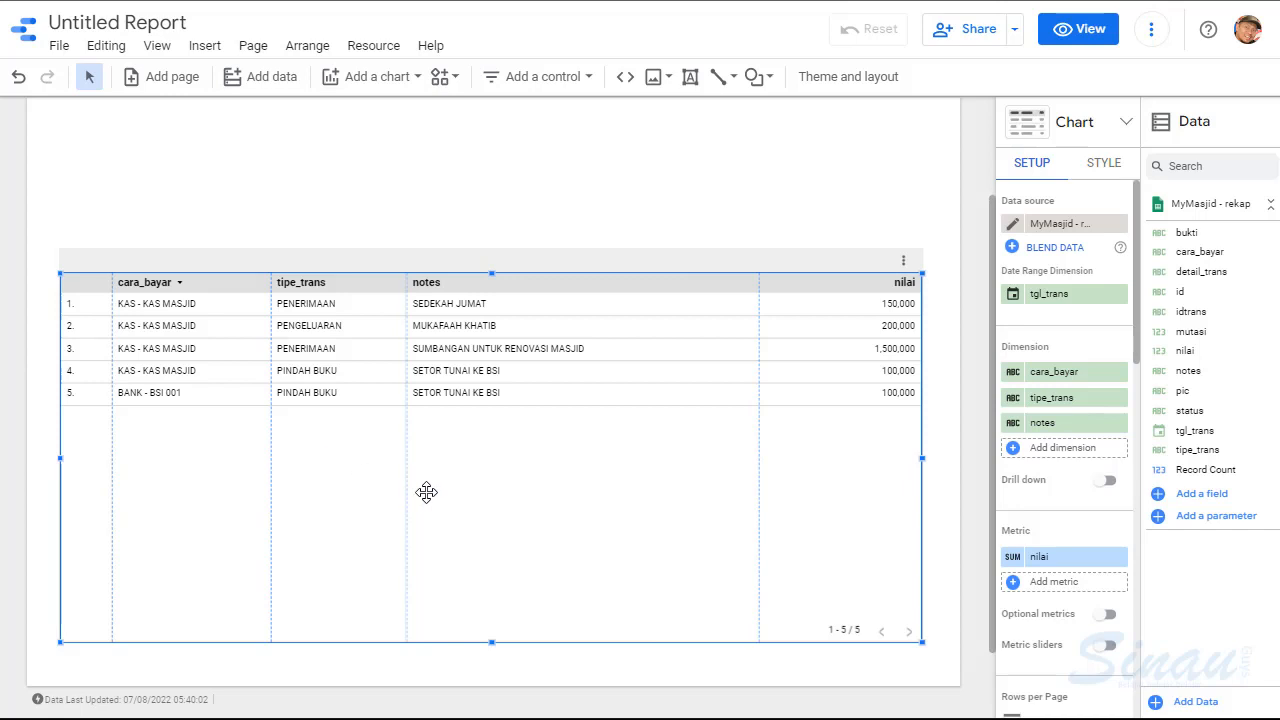
{"action": "left_click_drag", "start_coordinate": [407, 484], "coordinate": [434, 485]}
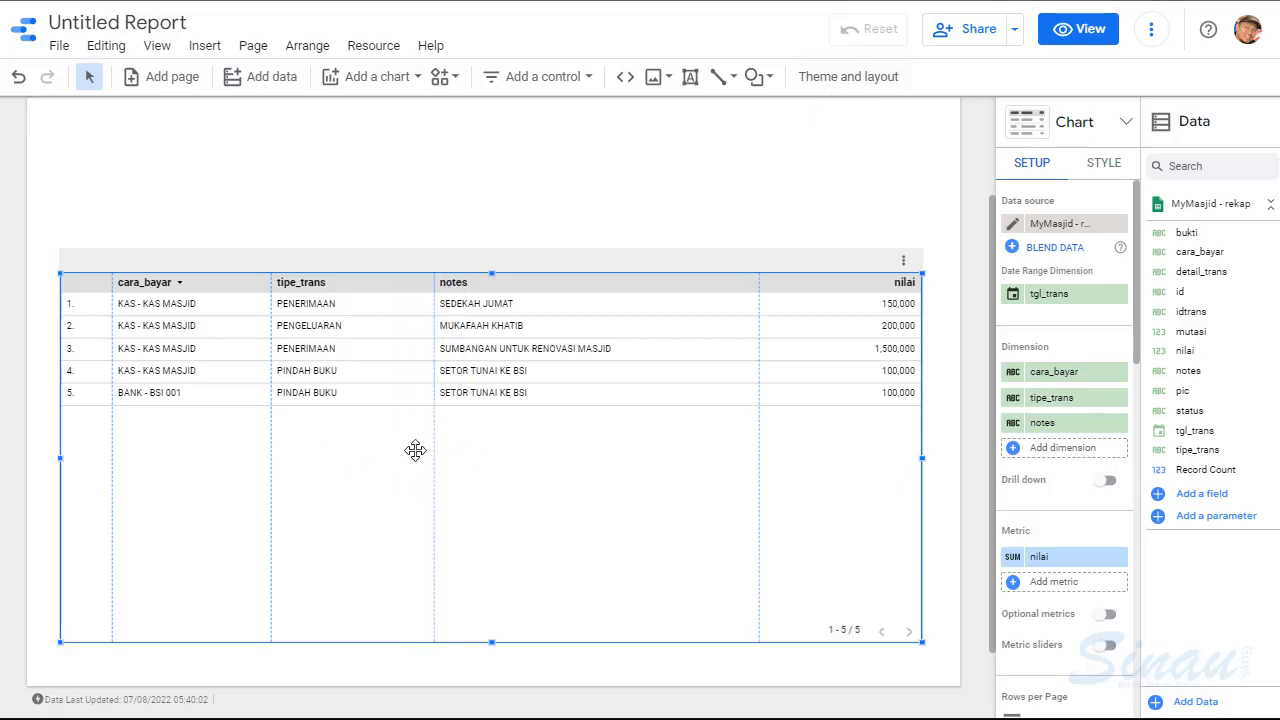
Lower the table's top edge to leave more empty space above it on the page
{"action": "scroll", "coordinate": [415, 450], "scroll_direction": "up", "scroll_amount": 3}
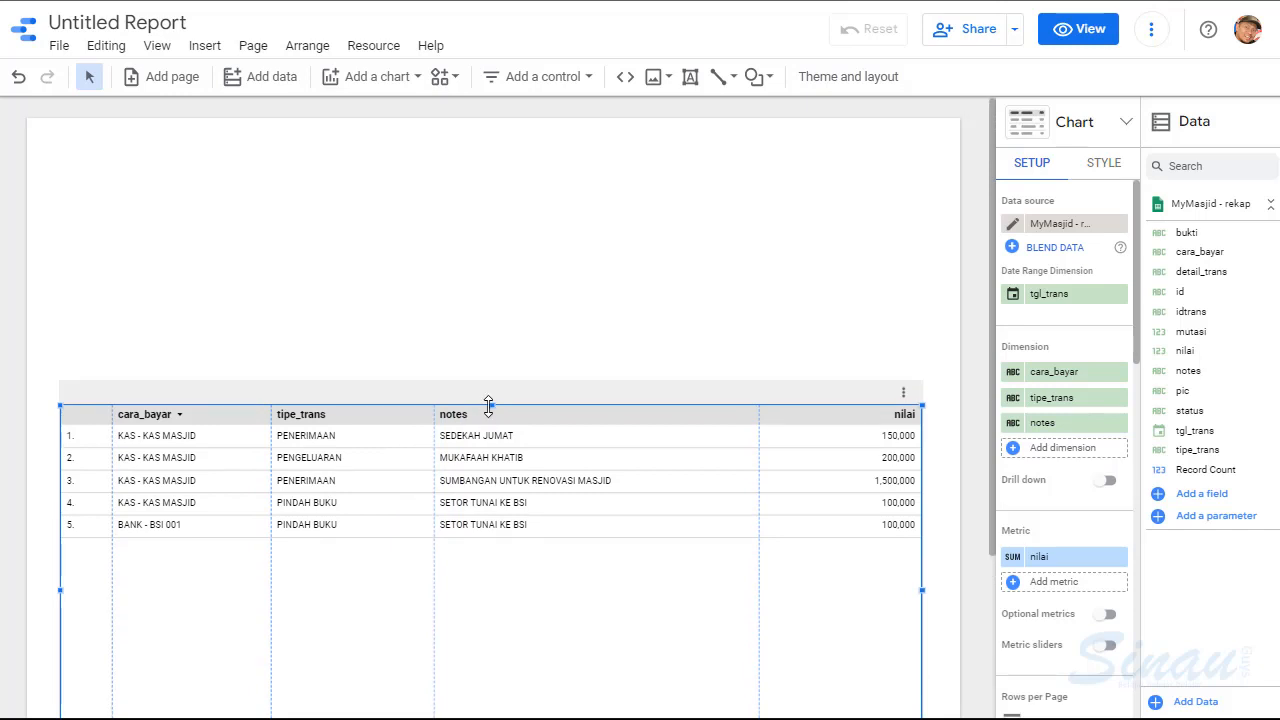
{"action": "left_click_drag", "start_coordinate": [491, 404], "coordinate": [492, 472]}
{"action": "left_click", "coordinate": [533, 390]}
{"action": "scroll", "coordinate": [533, 390], "scroll_direction": "down", "scroll_amount": 4}
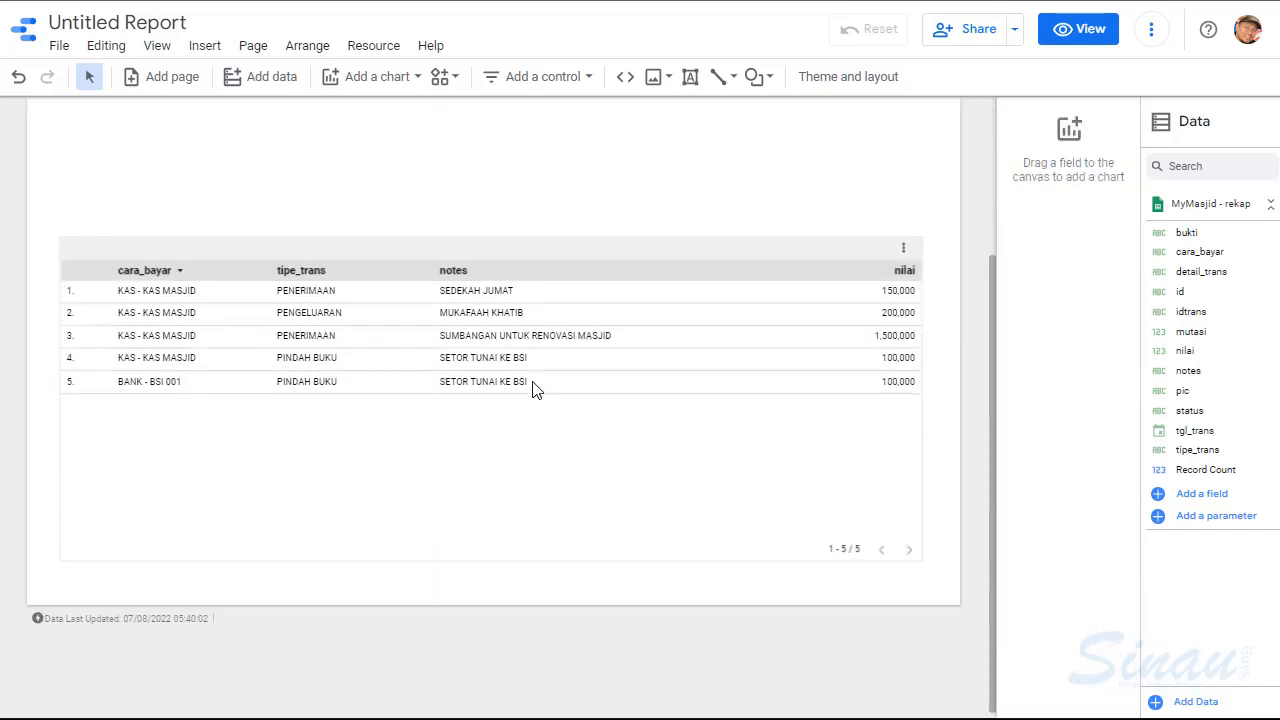
{"action": "scroll", "coordinate": [533, 390], "scroll_direction": "up", "scroll_amount": 4}
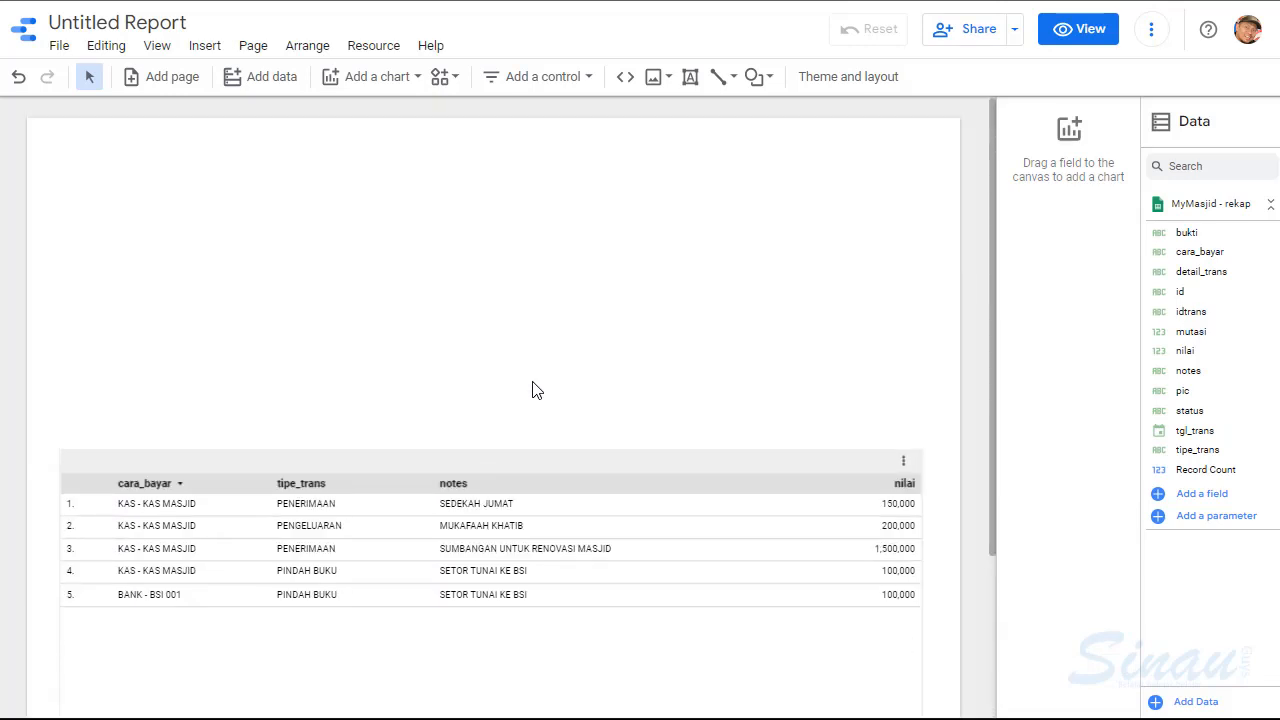
Draw a shallow rectangle across the full page width along the page's top edge as a header band
{"action": "left_click", "coordinate": [757, 80]}
{"action": "left_click", "coordinate": [802, 116]}
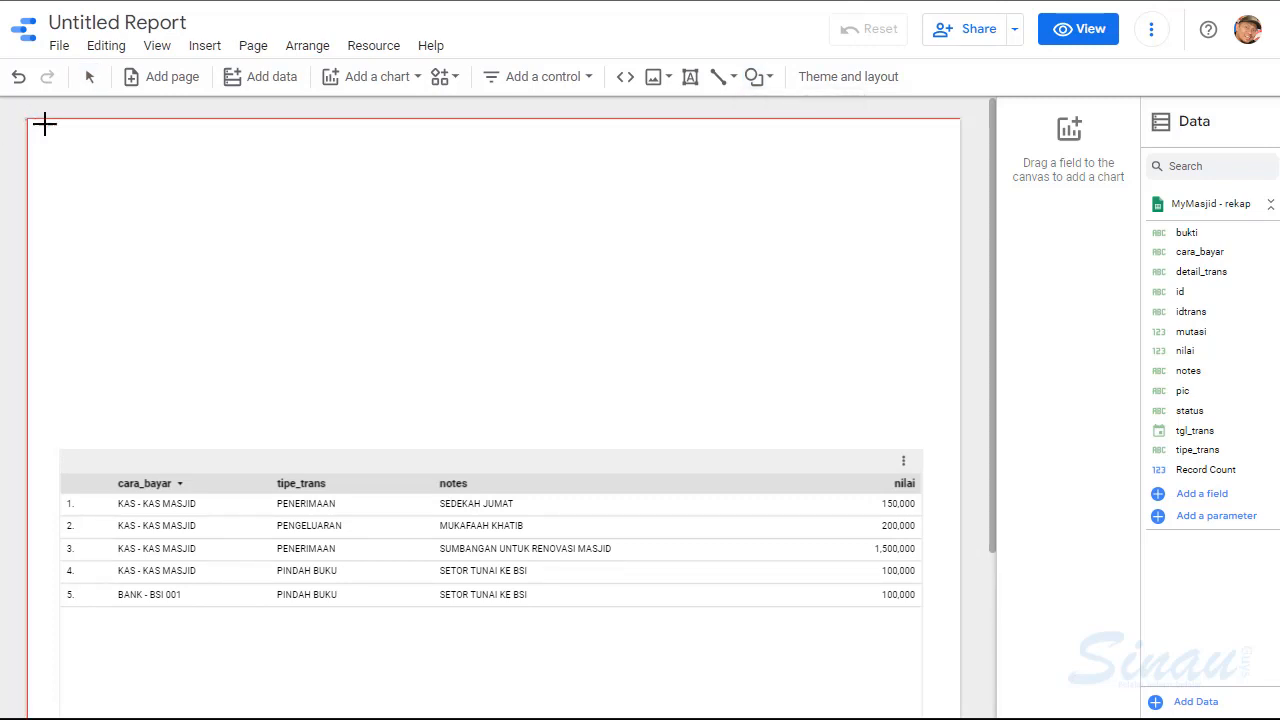
{"action": "left_click_drag", "start_coordinate": [44, 123], "coordinate": [957, 191]}
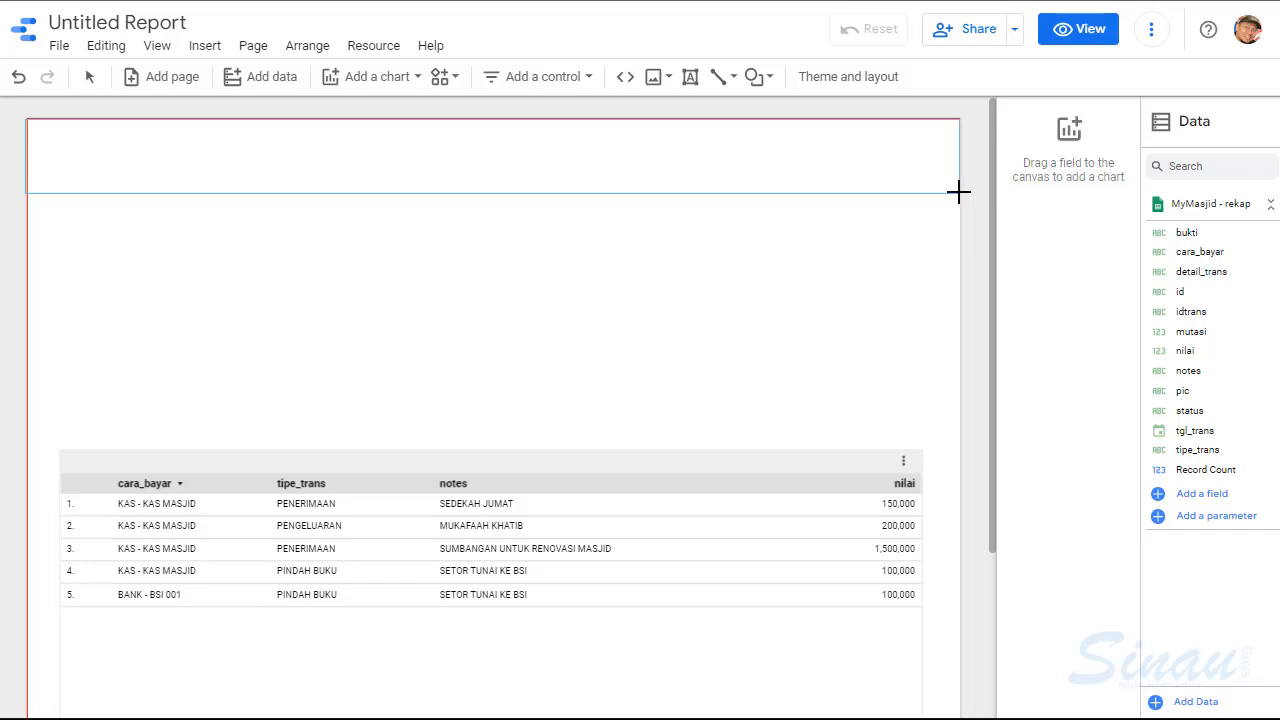
{"action": "left_click_drag", "start_coordinate": [957, 191], "coordinate": [959, 191]}
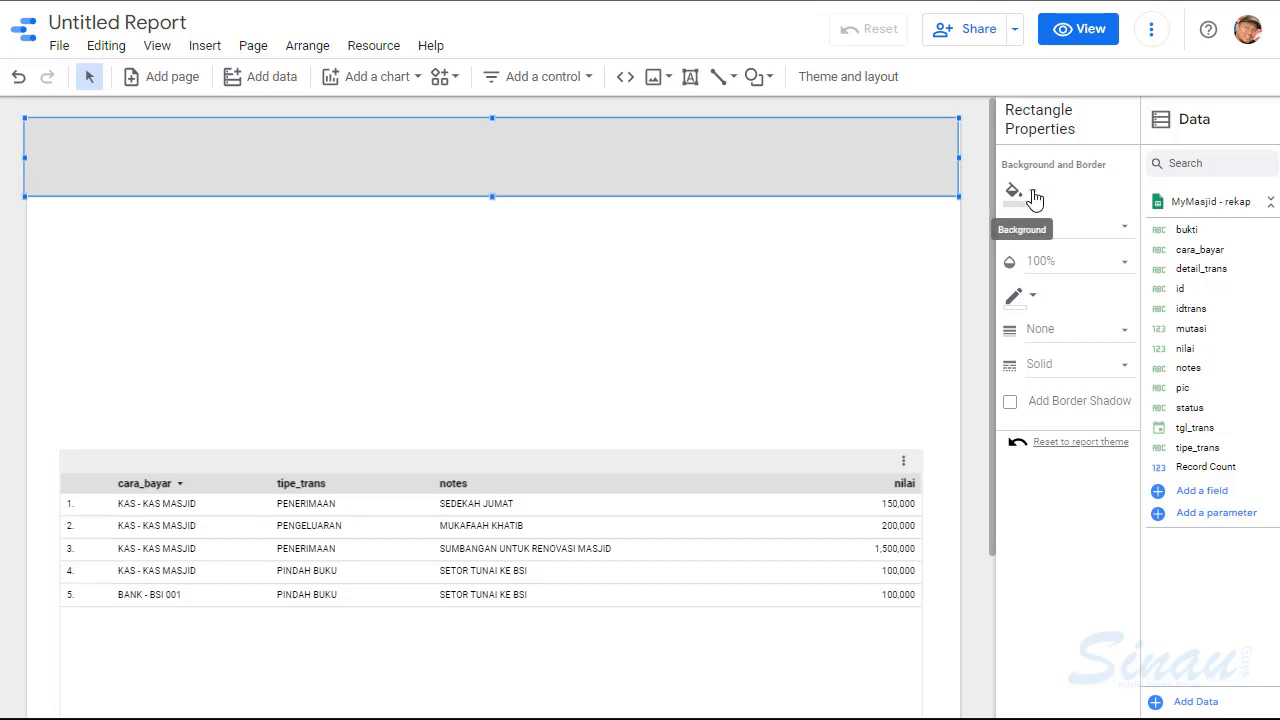
Fill the header band rectangle with the amber-orange shade from the colour palette
{"action": "left_click", "coordinate": [1033, 195]}
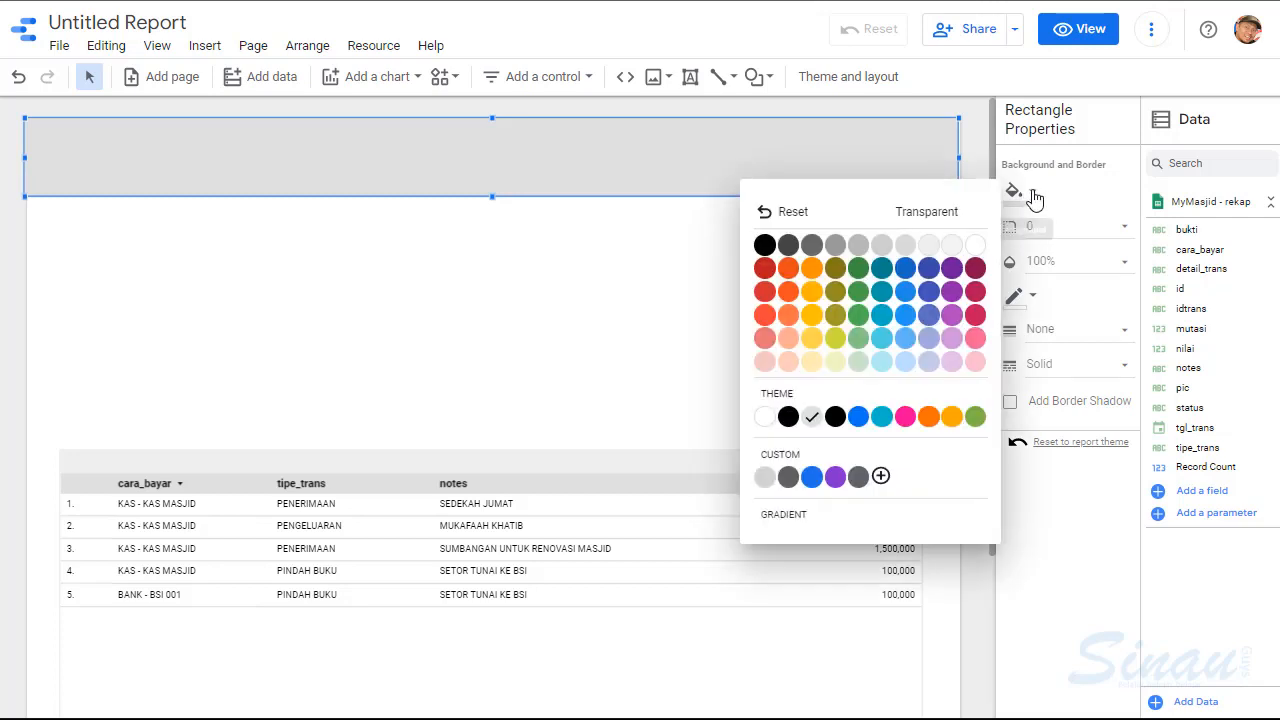
{"action": "left_click", "coordinate": [810, 270]}
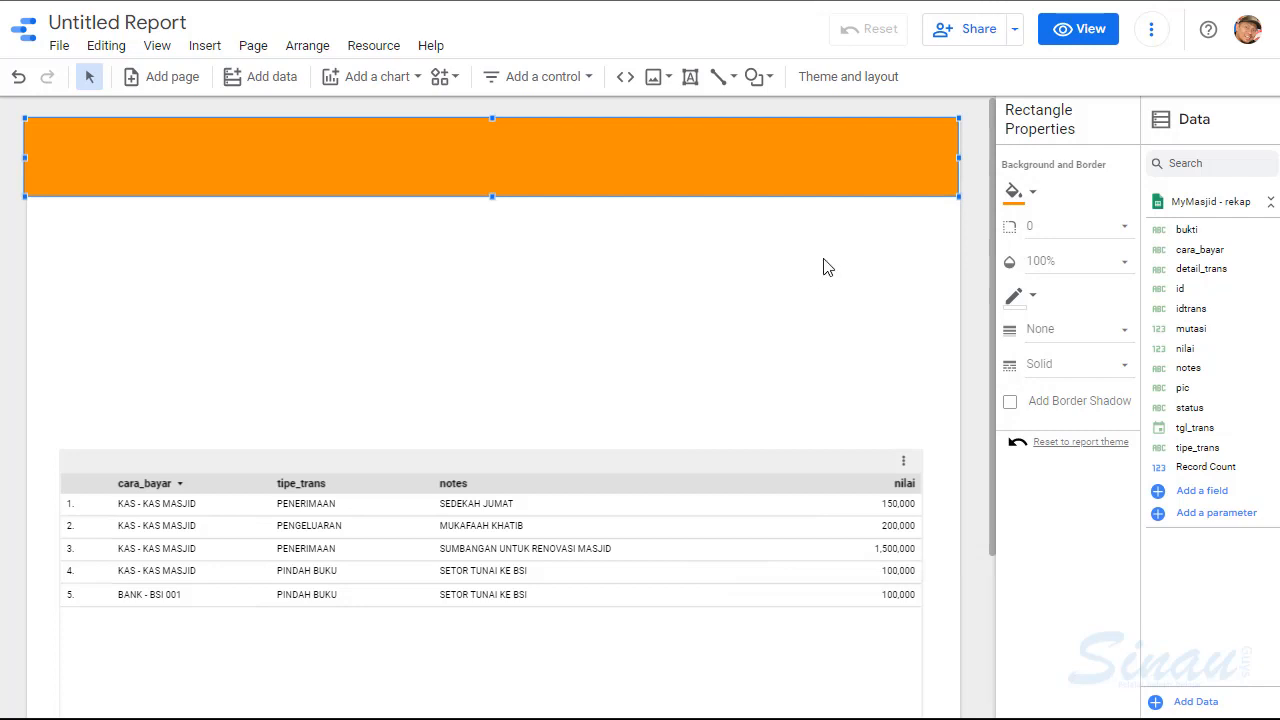
{"action": "left_click", "coordinate": [1036, 199]}
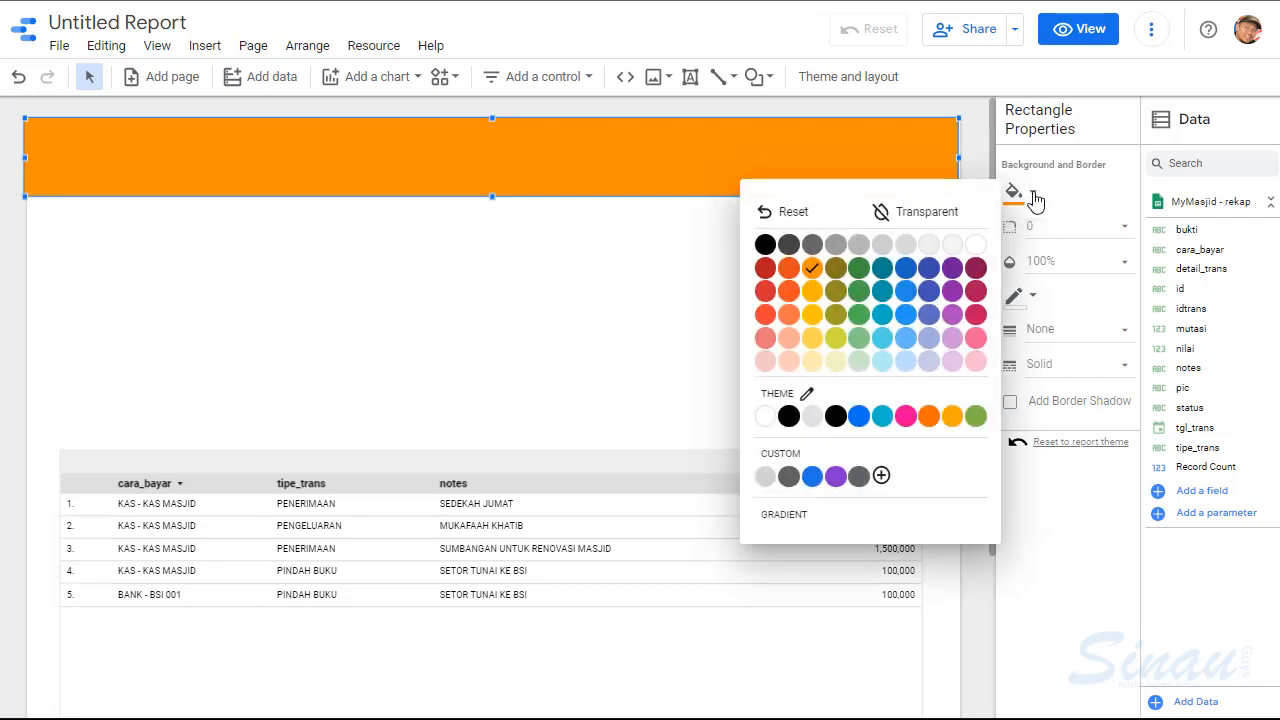
{"action": "left_click", "coordinate": [812, 293]}
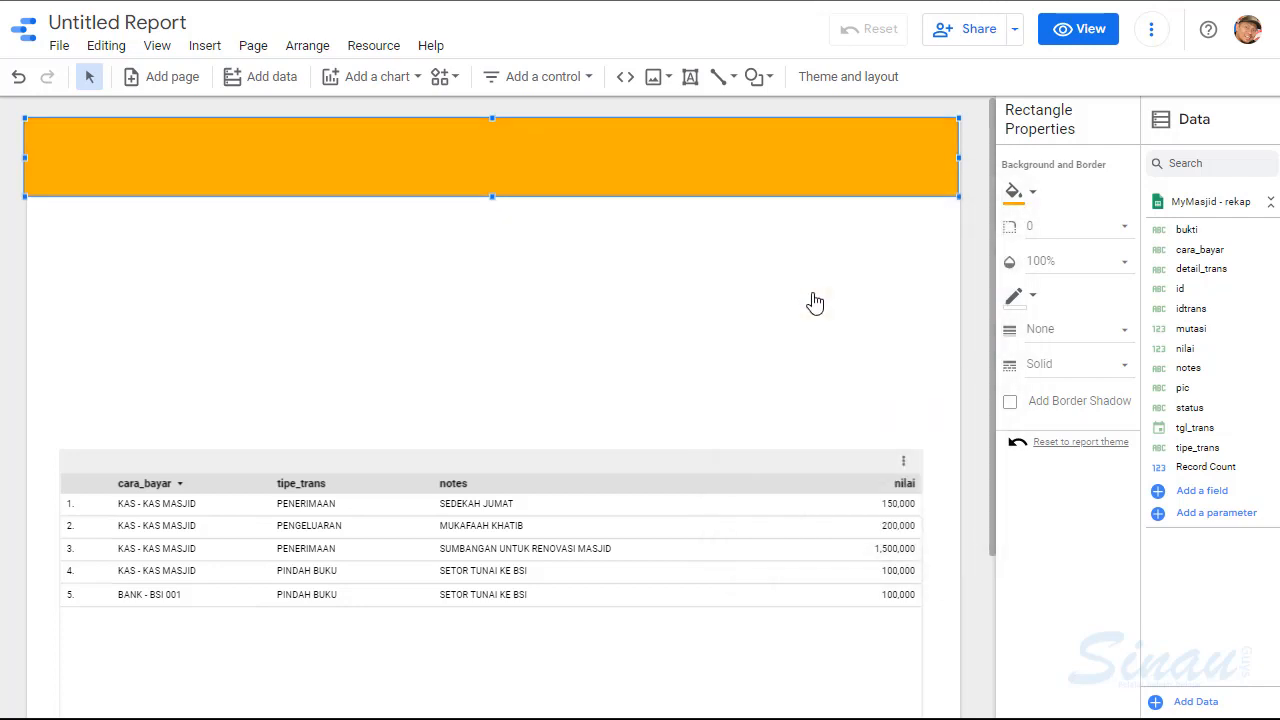
{"action": "left_click", "coordinate": [378, 301]}
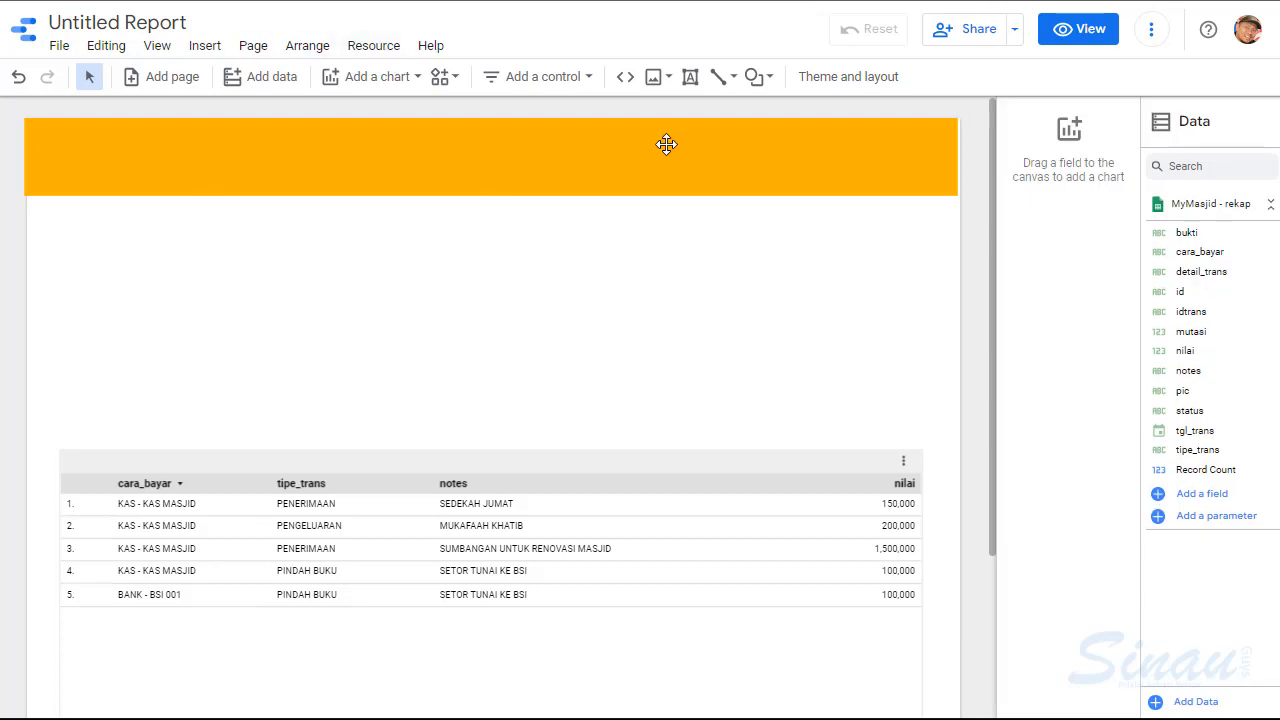
Add a text box in the empty area below the header band reading "Report Masjid" and "Darussalam" on two lines
{"action": "left_click", "coordinate": [690, 77]}
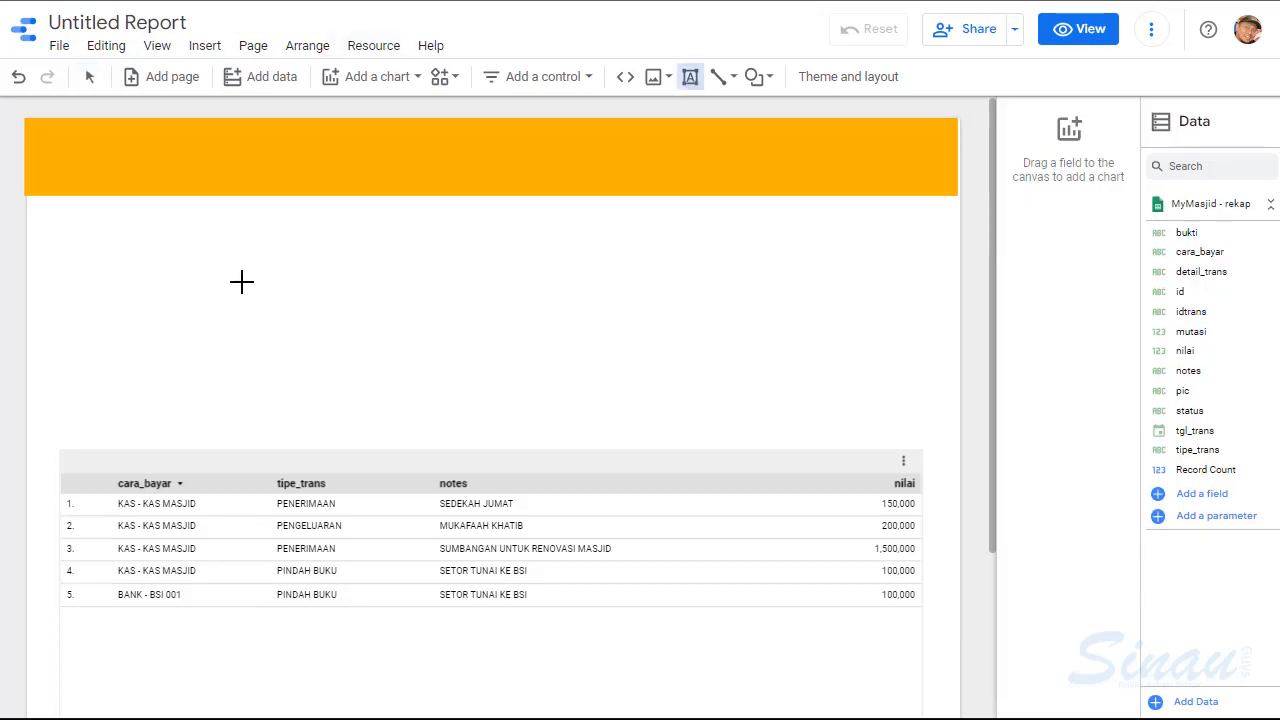
{"action": "left_click", "coordinate": [241, 282]}
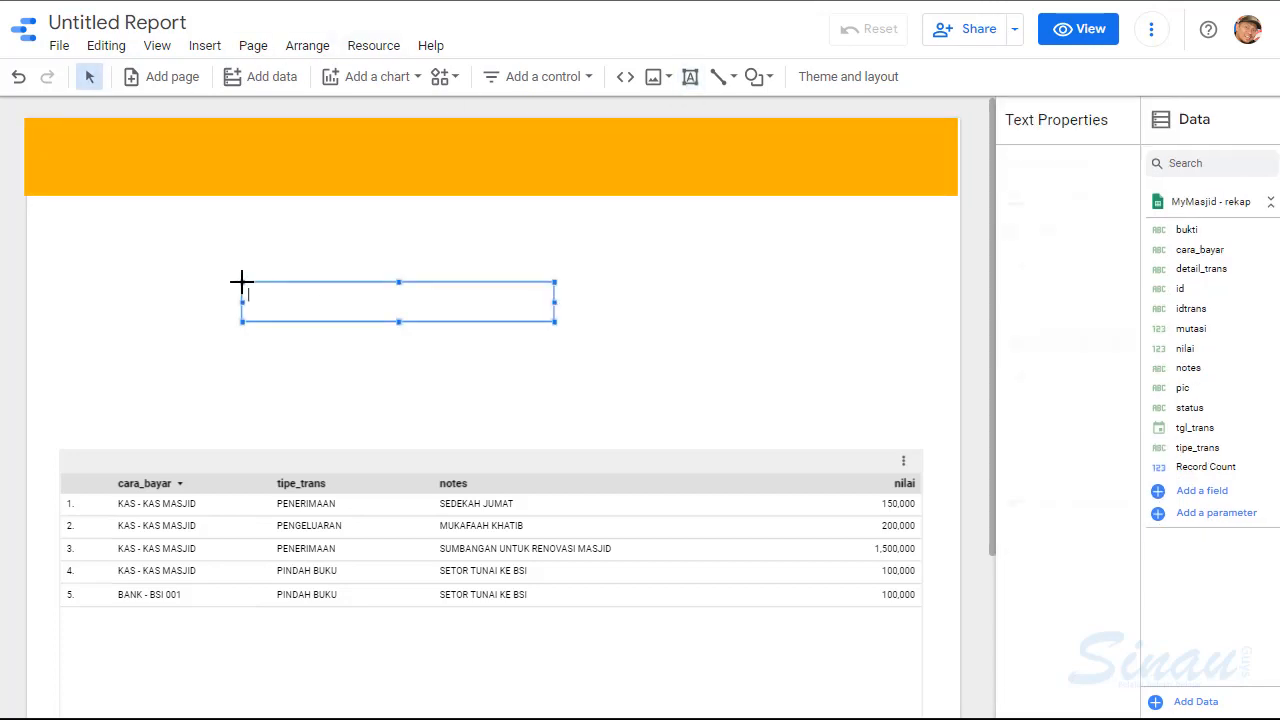
{"action": "type", "text": "REP"}
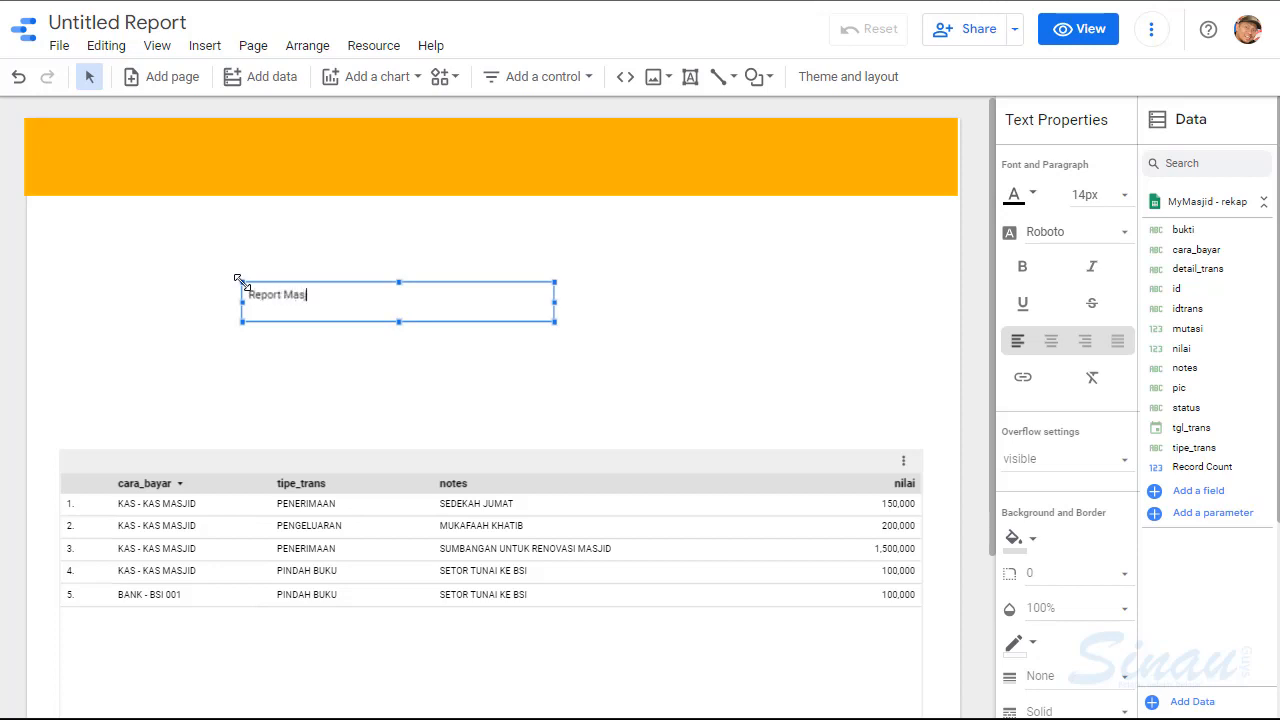
{"action": "left_click", "coordinate": [242, 282]}
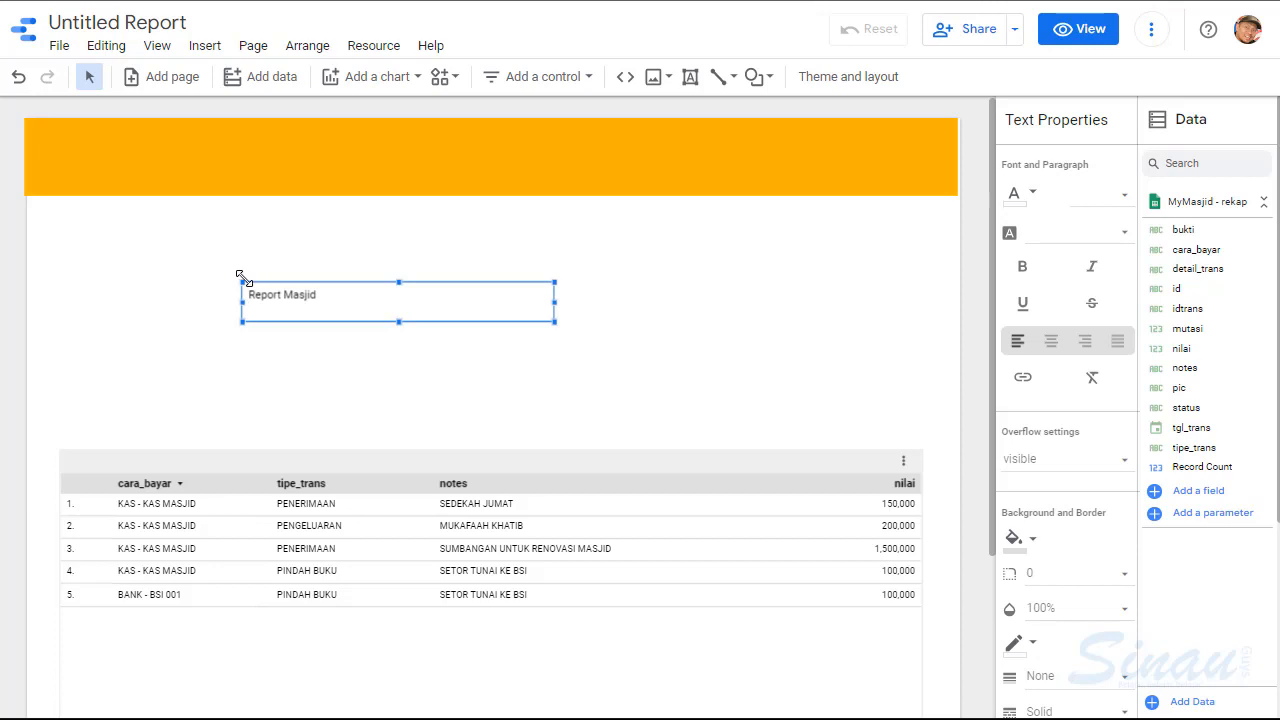
{"action": "type", "text": "Darussalam"}
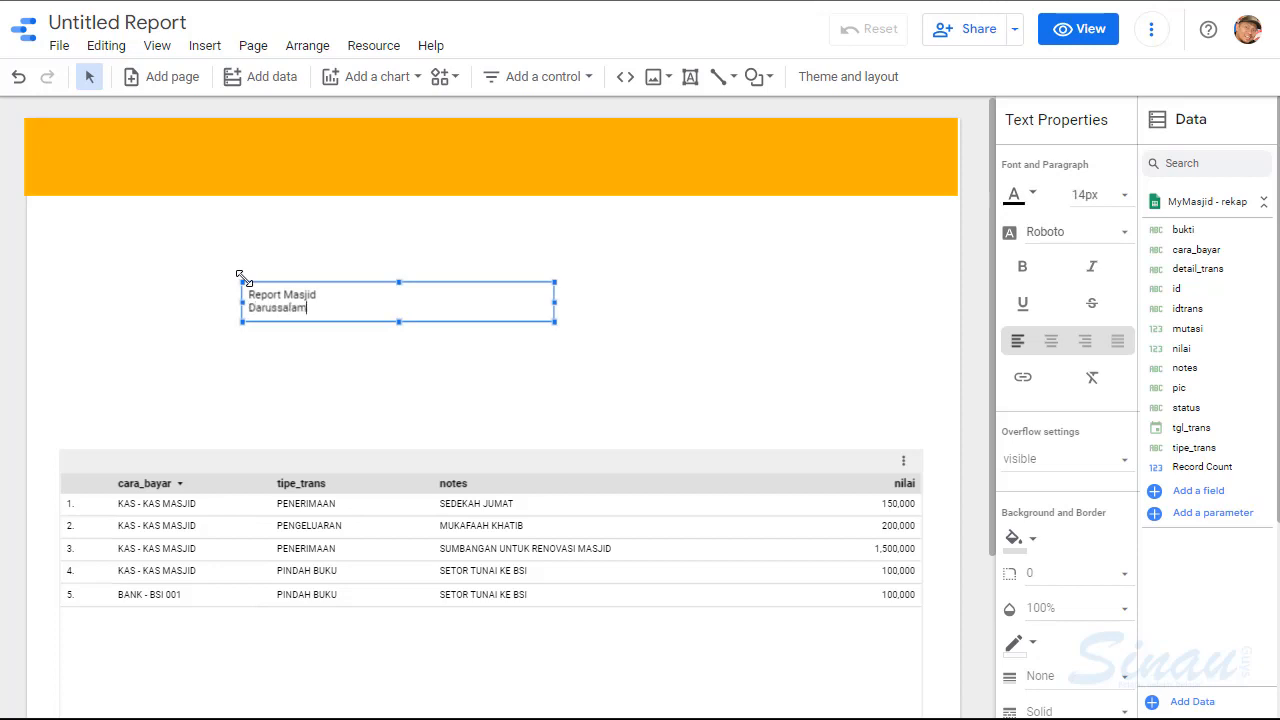
Set the title text to 20px and place its slightly heightened box at the left end of the header band
{"action": "left_click", "coordinate": [1097, 197]}
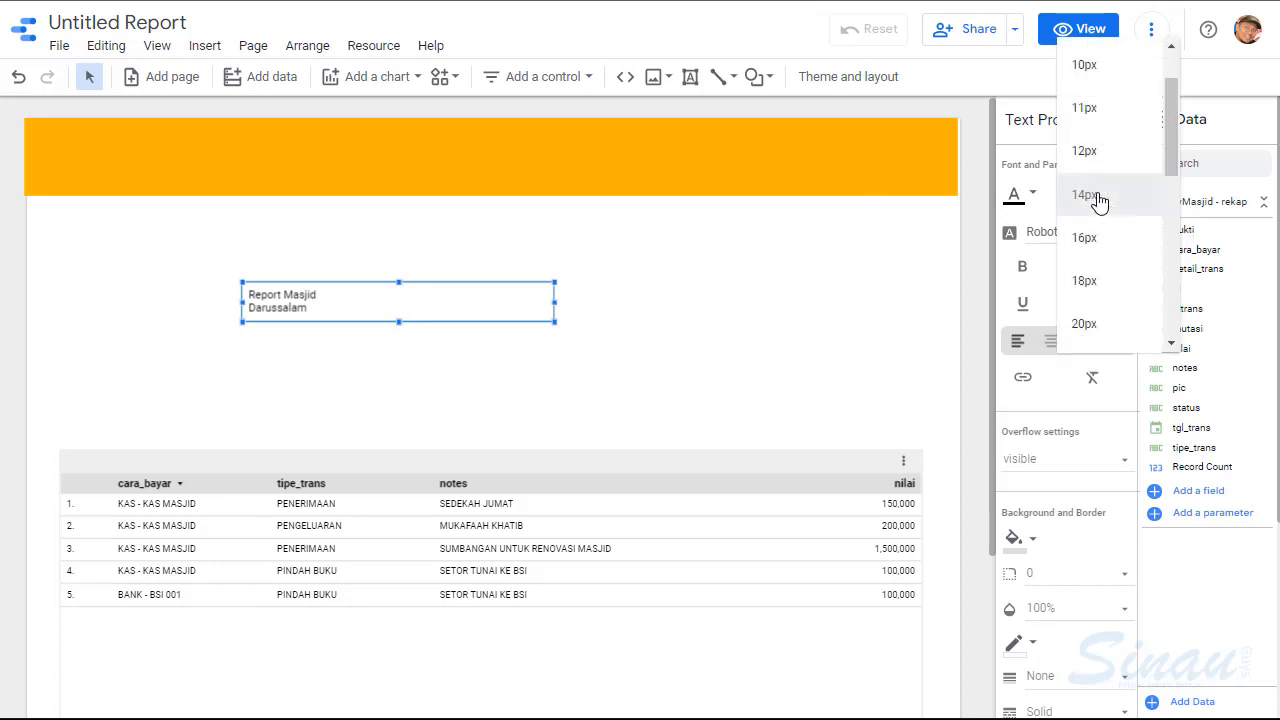
{"action": "left_click", "coordinate": [1086, 325]}
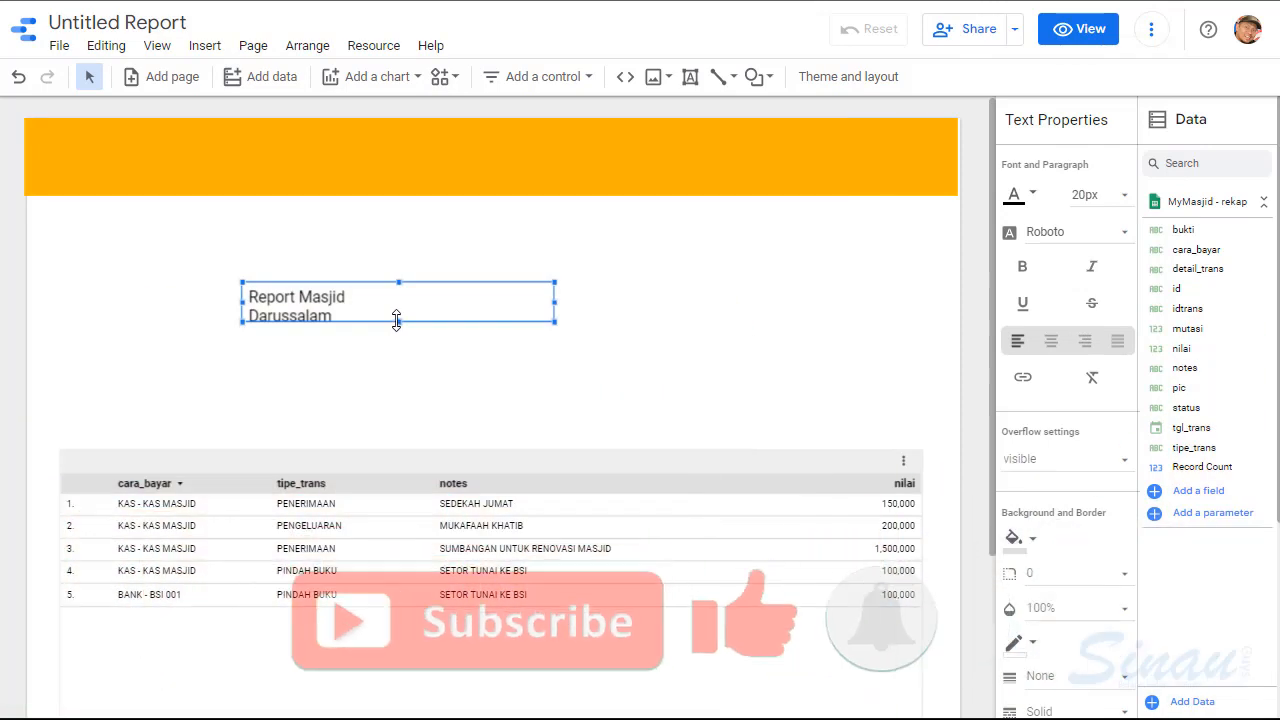
{"action": "left_click_drag", "start_coordinate": [399, 322], "coordinate": [396, 329]}
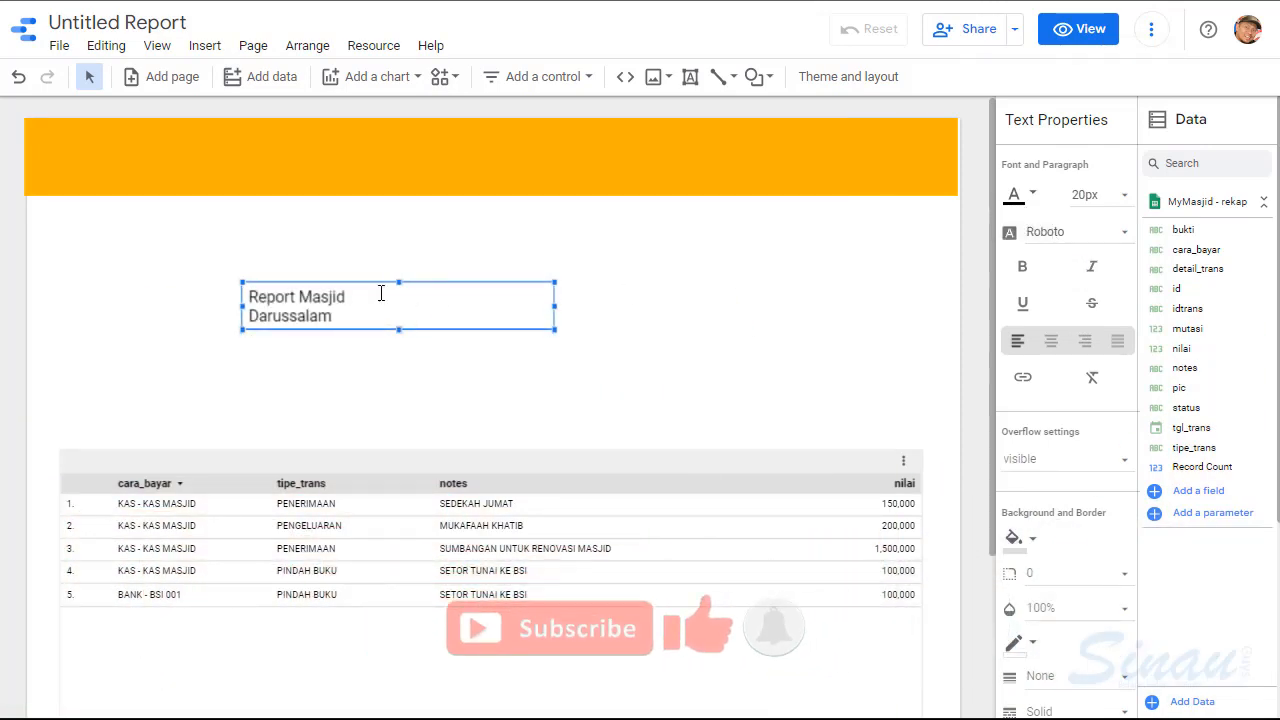
{"action": "left_click_drag", "start_coordinate": [370, 287], "coordinate": [176, 147]}
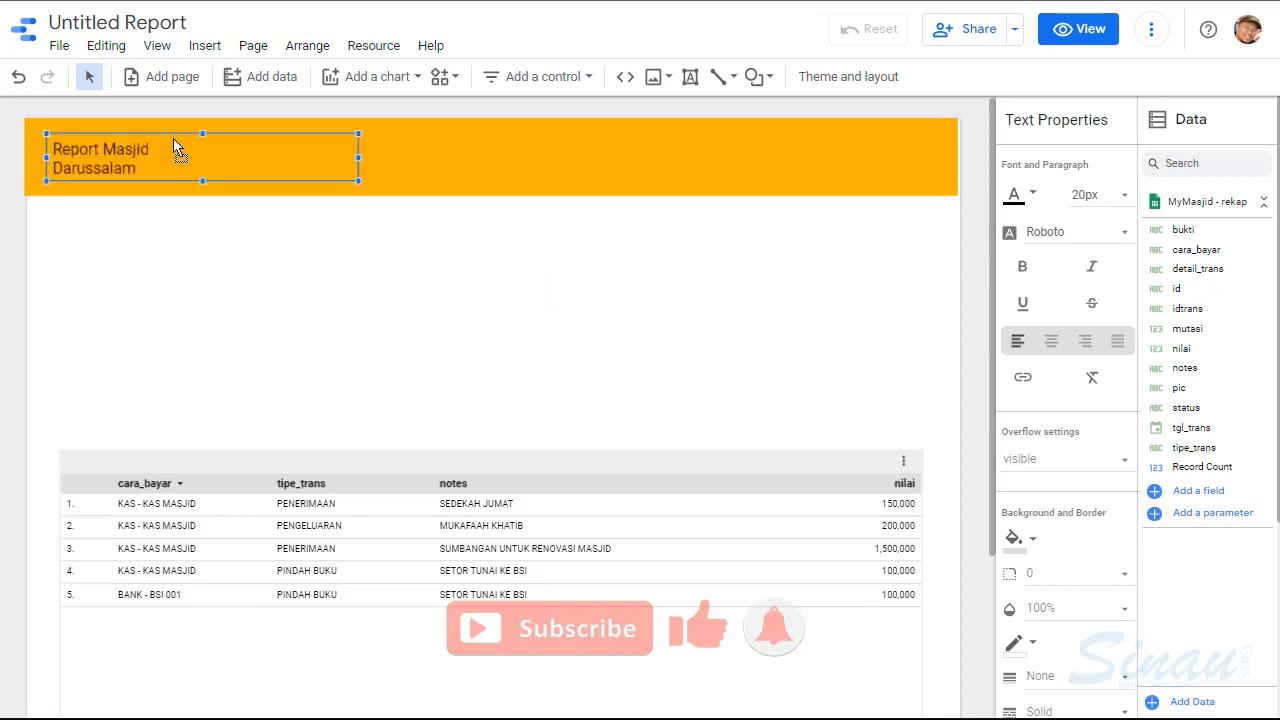
{"action": "left_click", "coordinate": [310, 291]}
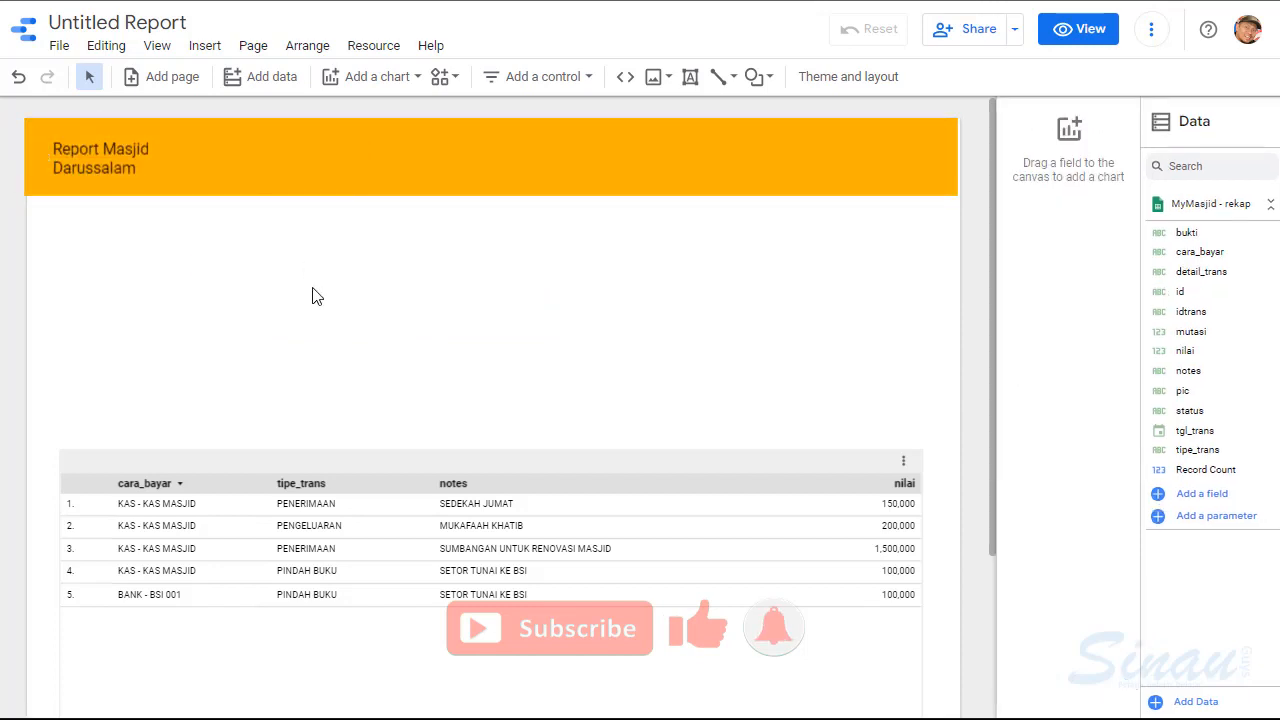
Add a date range control and position it vertically centred near the right end of the header band
{"action": "left_click", "coordinate": [575, 80]}
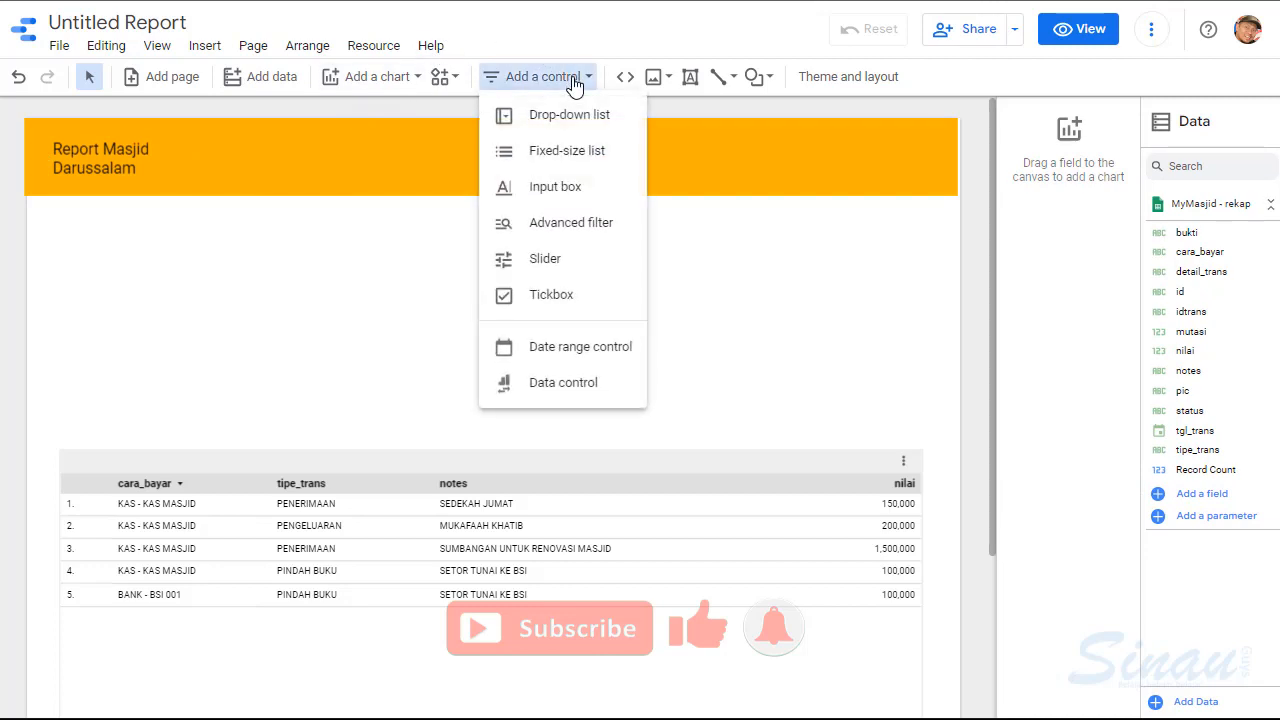
{"action": "left_click", "coordinate": [562, 350]}
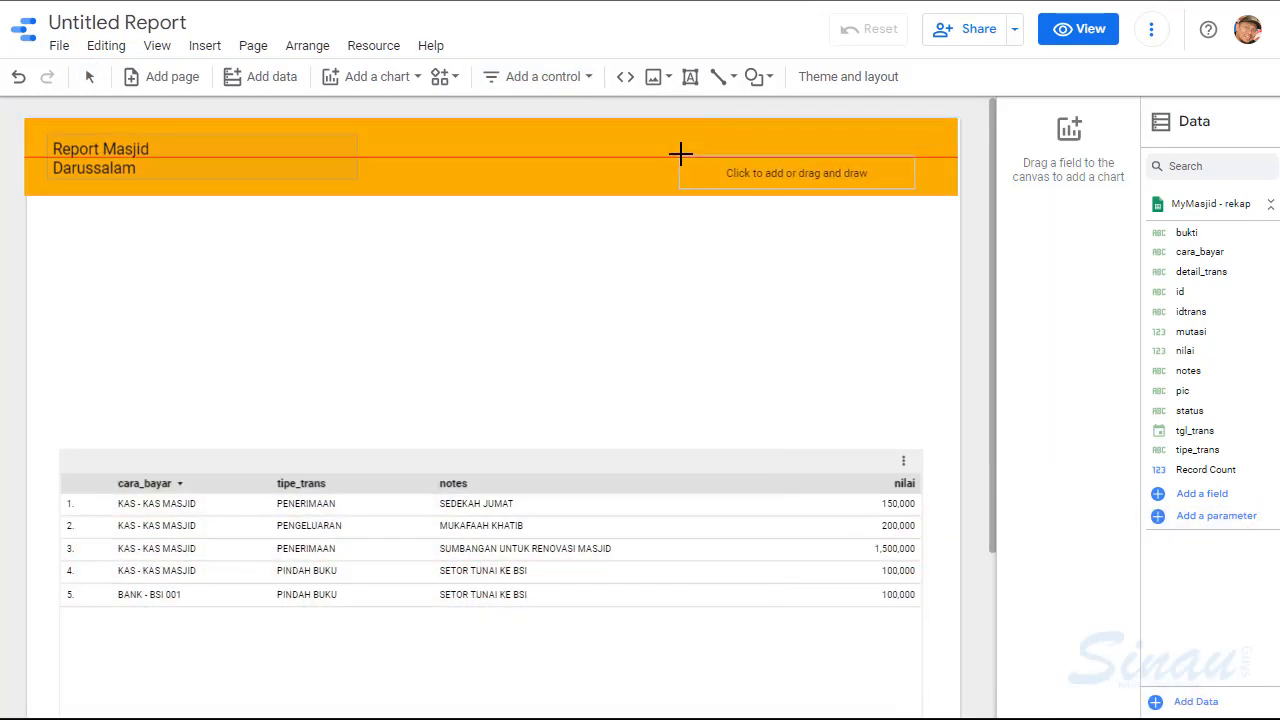
{"action": "left_click", "coordinate": [681, 155]}
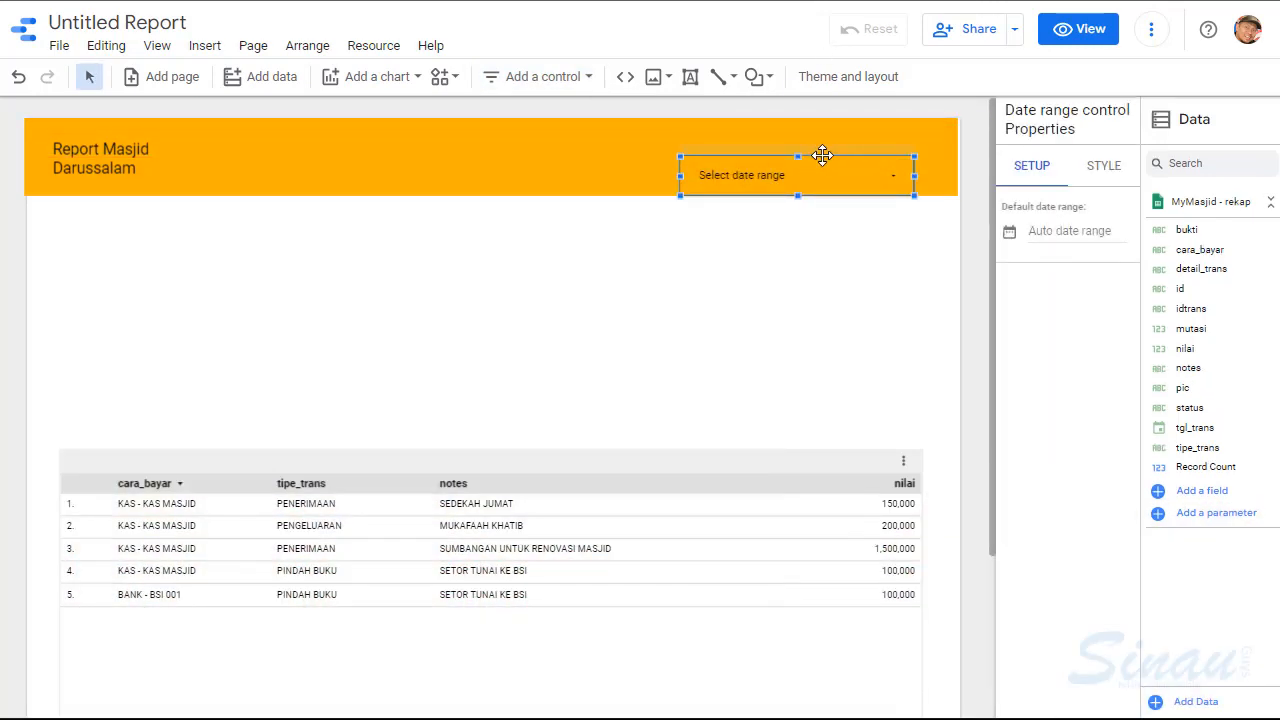
{"action": "left_click_drag", "start_coordinate": [822, 155], "coordinate": [843, 148]}
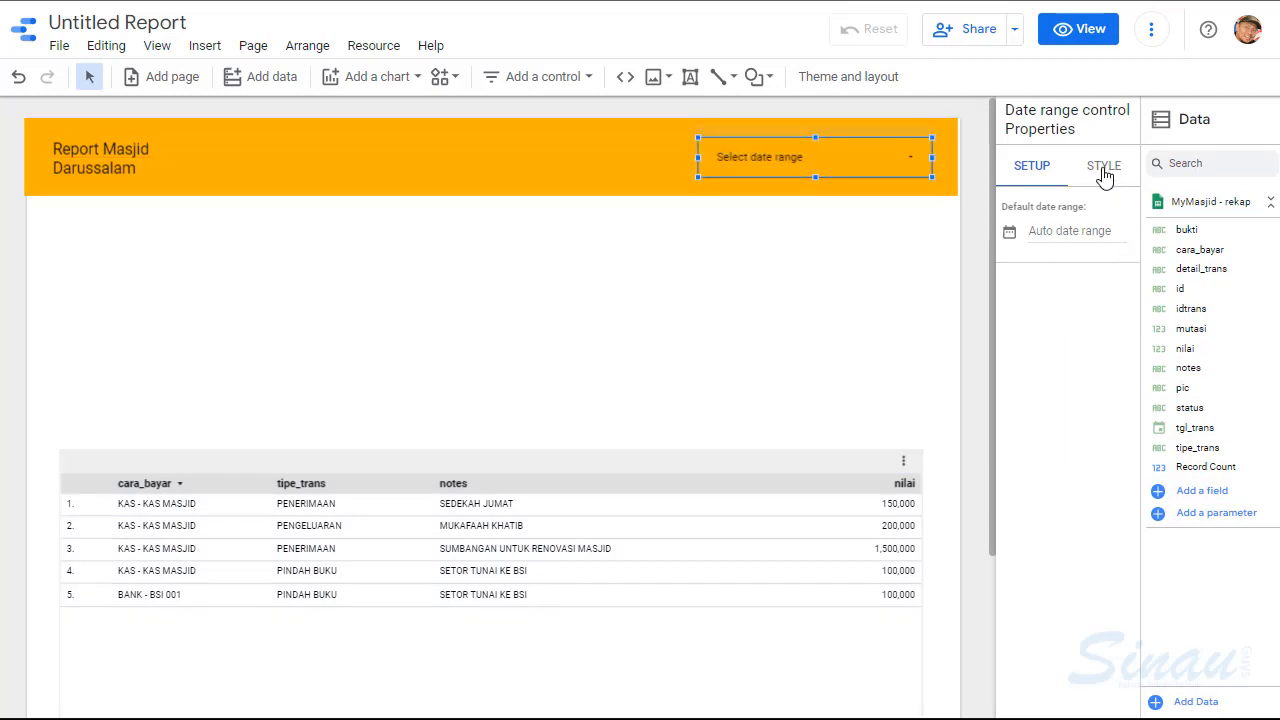
Give the date range control a very light grey background
{"action": "left_click", "coordinate": [1104, 170]}
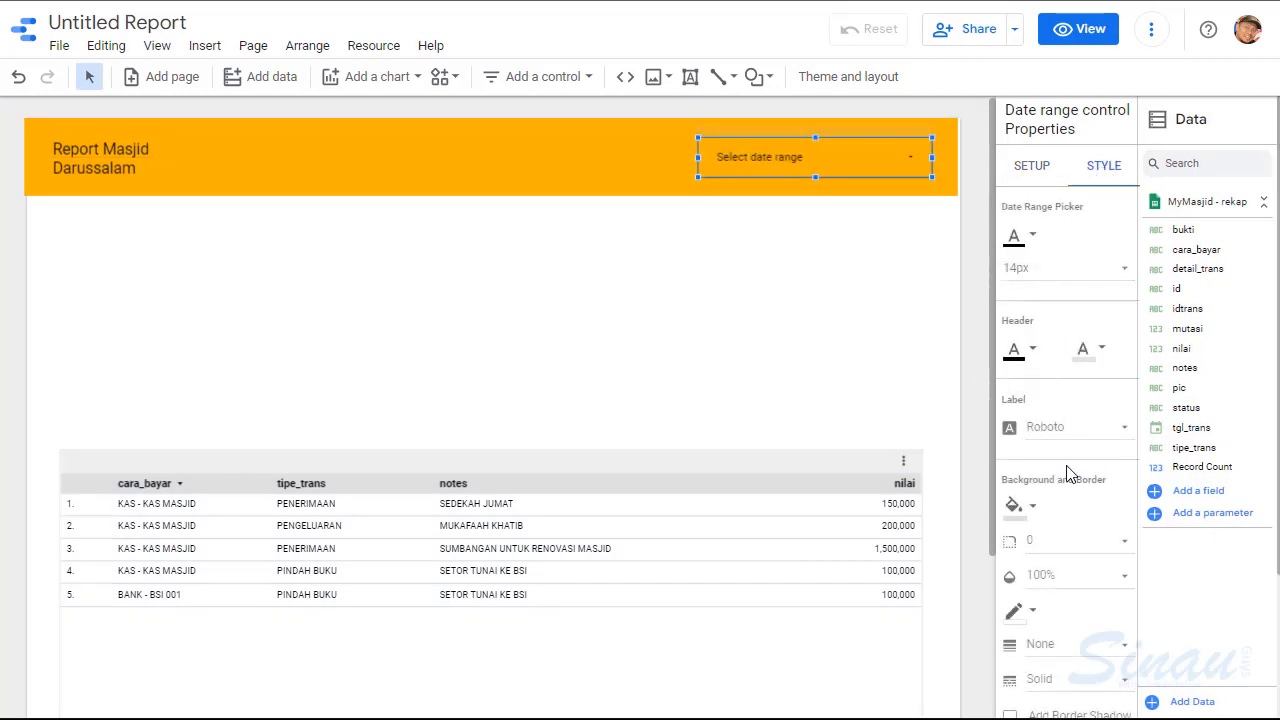
{"action": "scroll", "coordinate": [1068, 473], "scroll_direction": "down", "scroll_amount": 1}
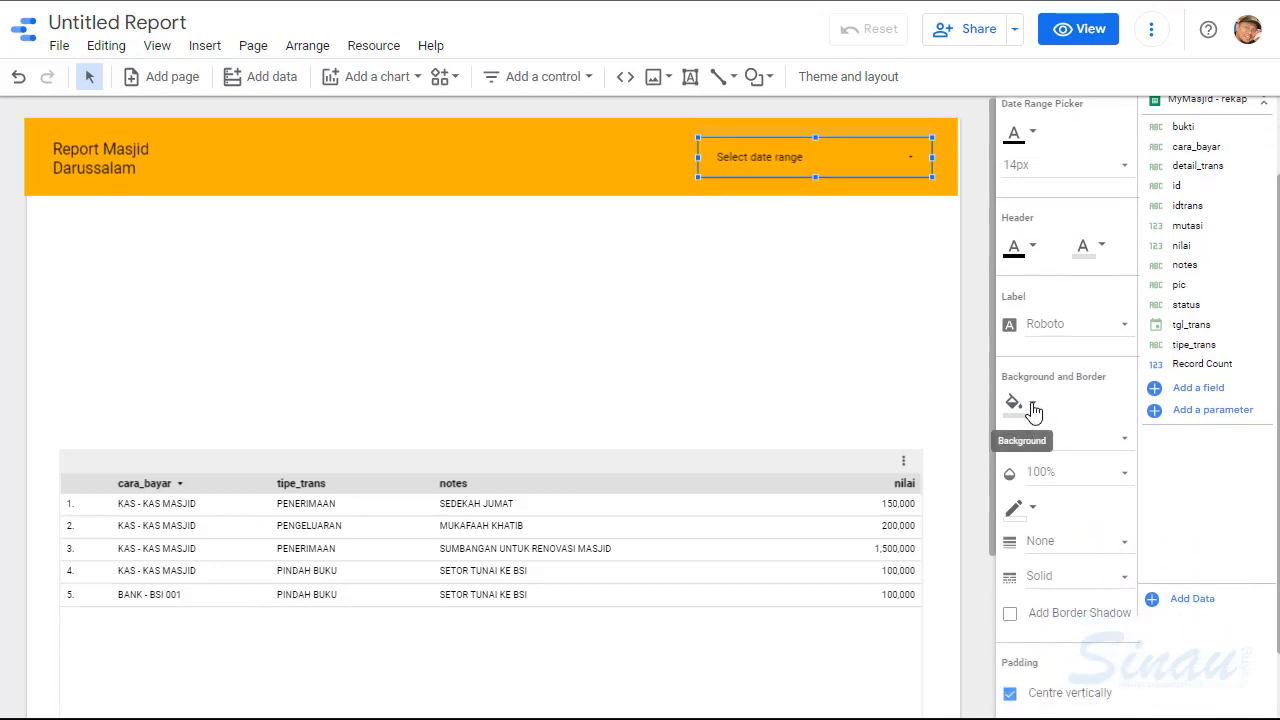
{"action": "left_click", "coordinate": [1033, 406]}
{"action": "left_click", "coordinate": [952, 412]}
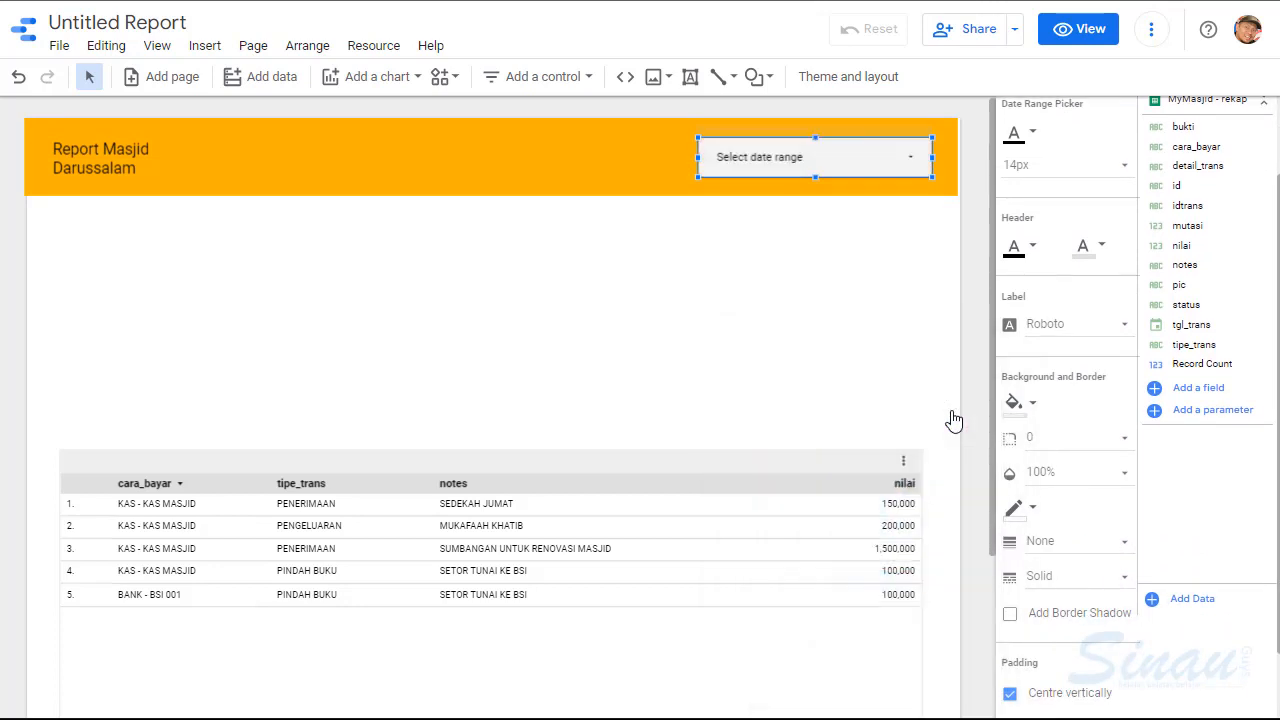
{"action": "left_click", "coordinate": [734, 328]}
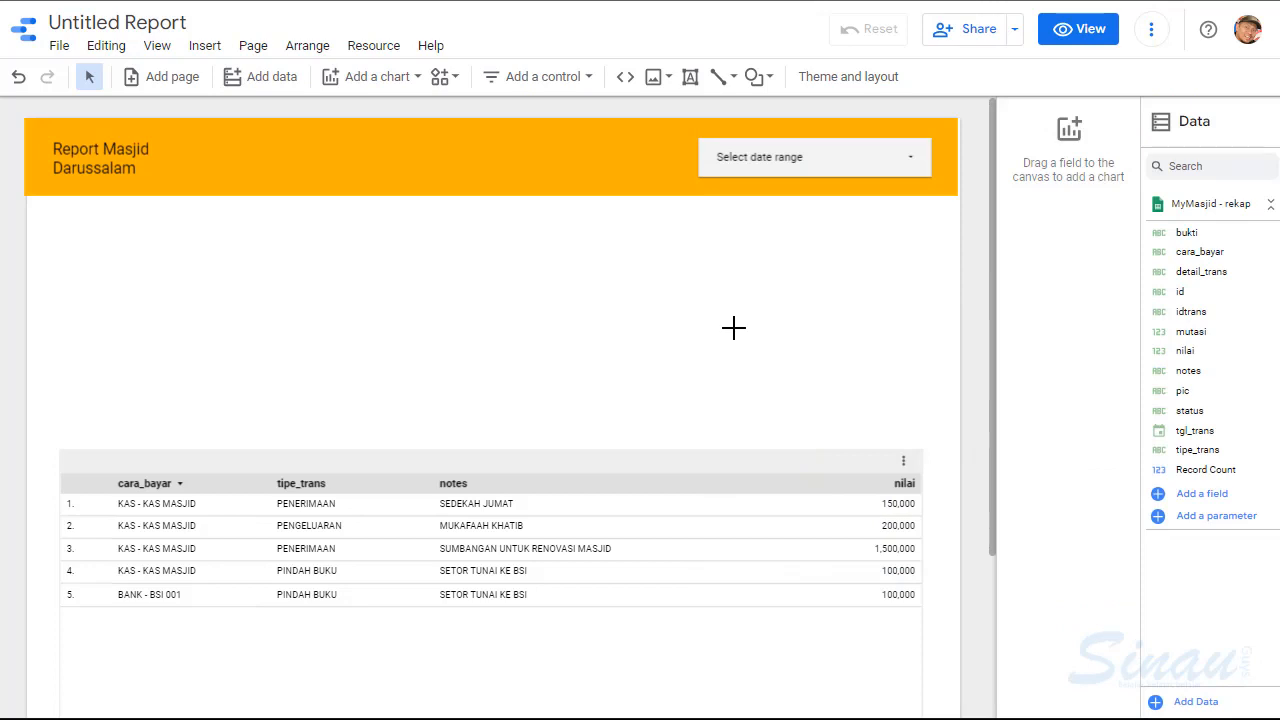
Preview the report in view mode, examine the date range control's calendar, and return to editing
{"action": "left_click", "coordinate": [1075, 38]}
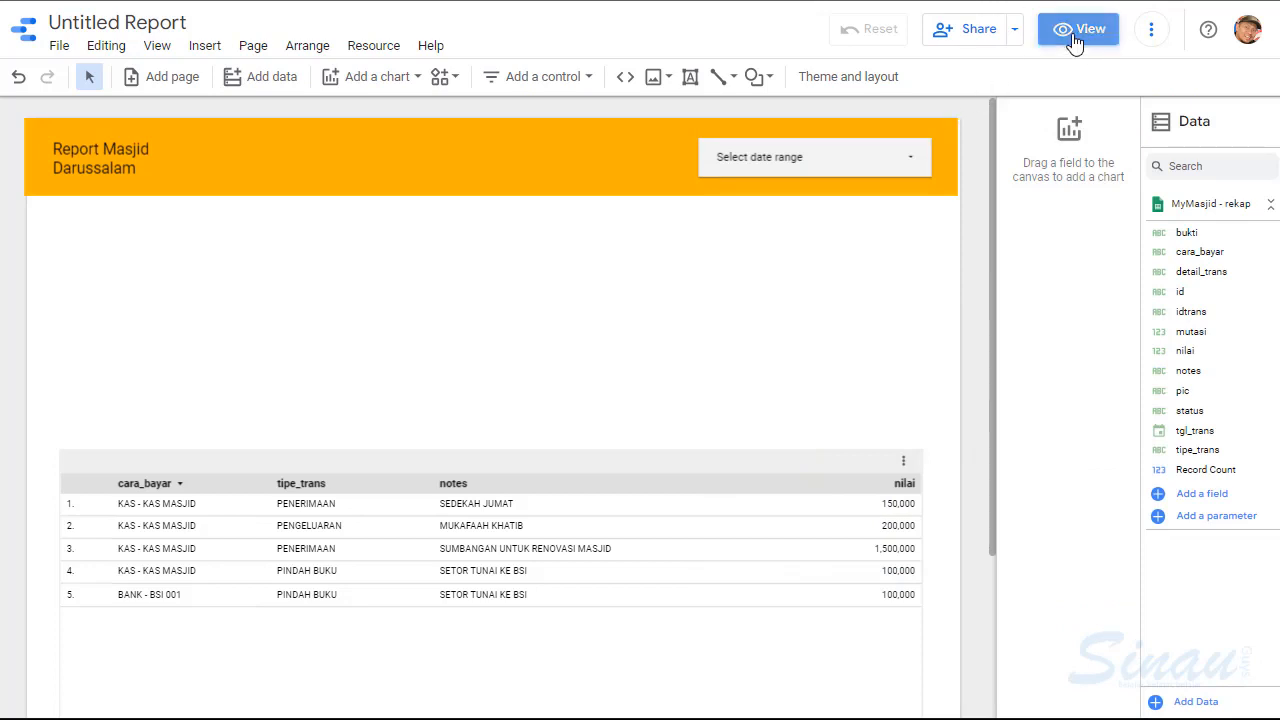
{"action": "left_click", "coordinate": [1121, 134]}
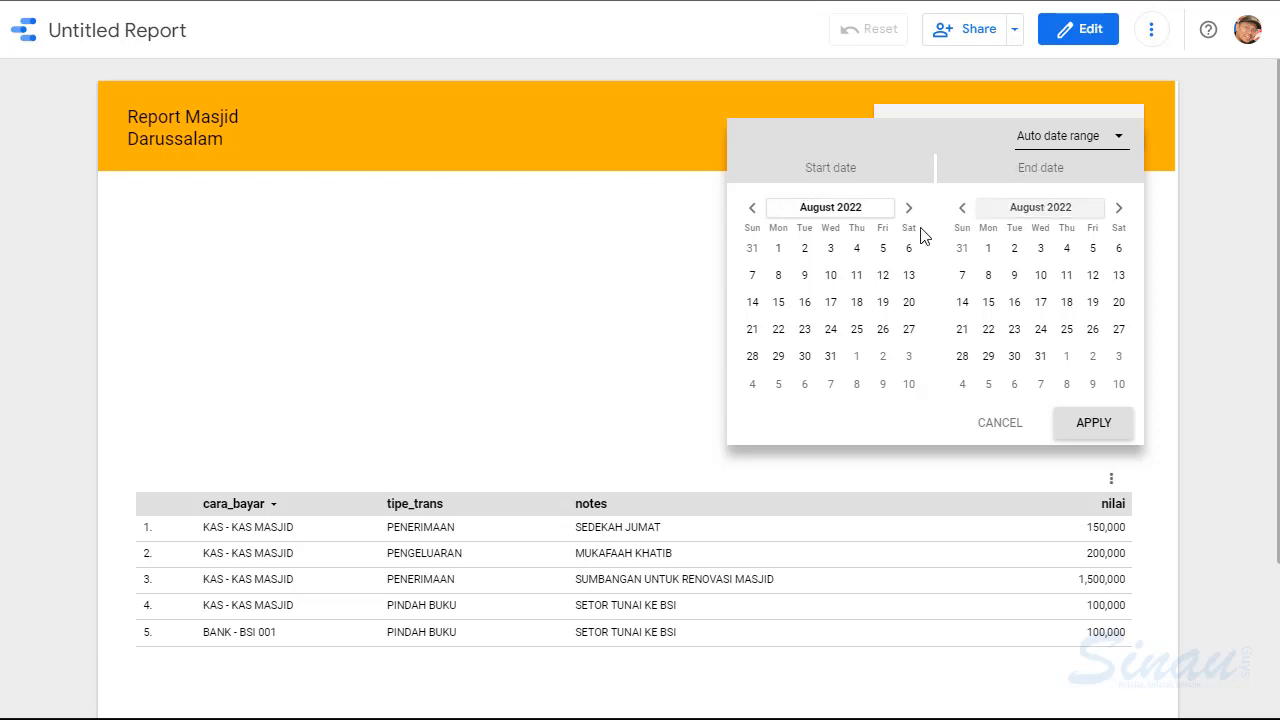
{"action": "left_click", "coordinate": [640, 607]}
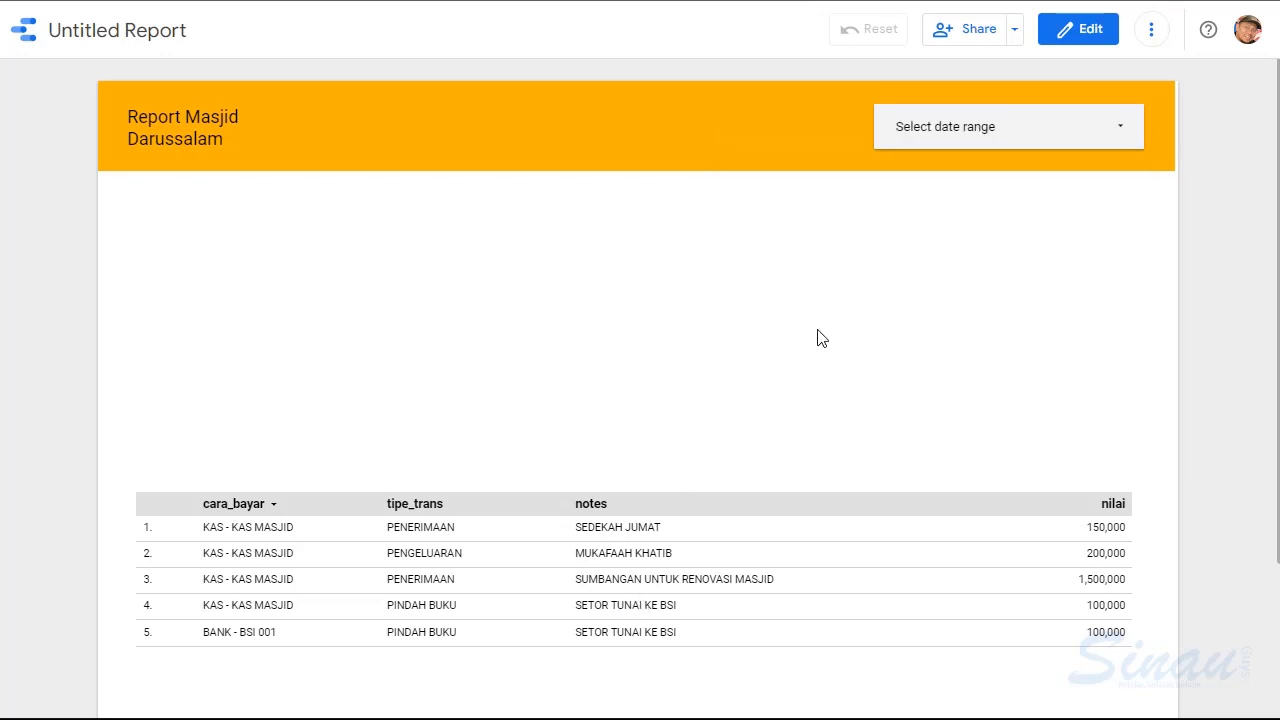
{"action": "left_click", "coordinate": [1066, 37]}
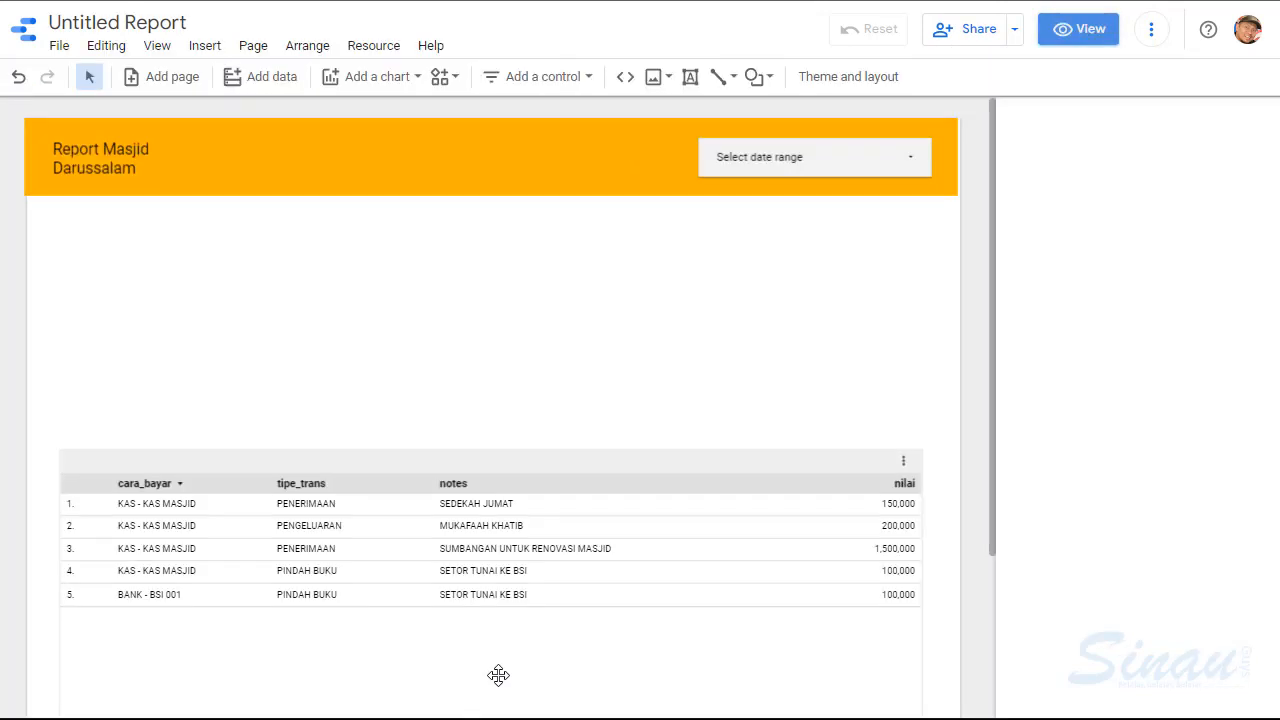
Add tgl_trans as the table's first dimension, and slightly widen the tgl_trans and notes columns
{"action": "left_click", "coordinate": [634, 587]}
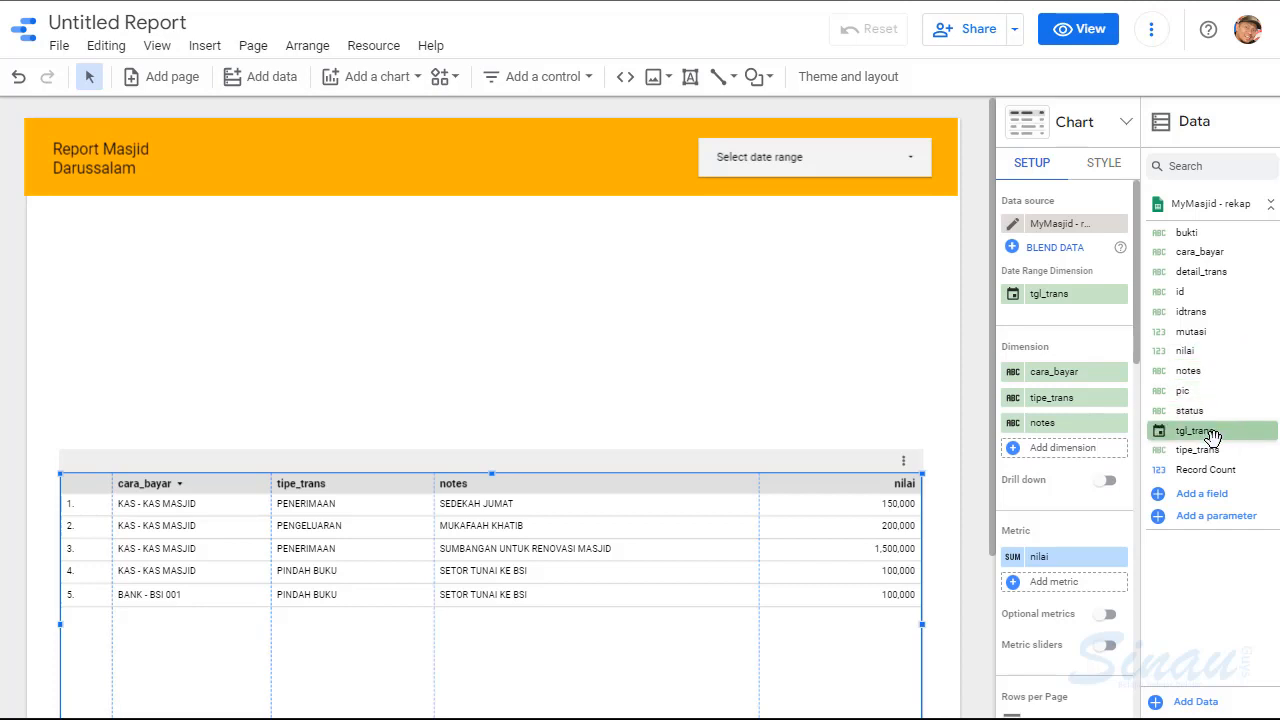
{"action": "left_click_drag", "start_coordinate": [1195, 430], "coordinate": [1046, 372]}
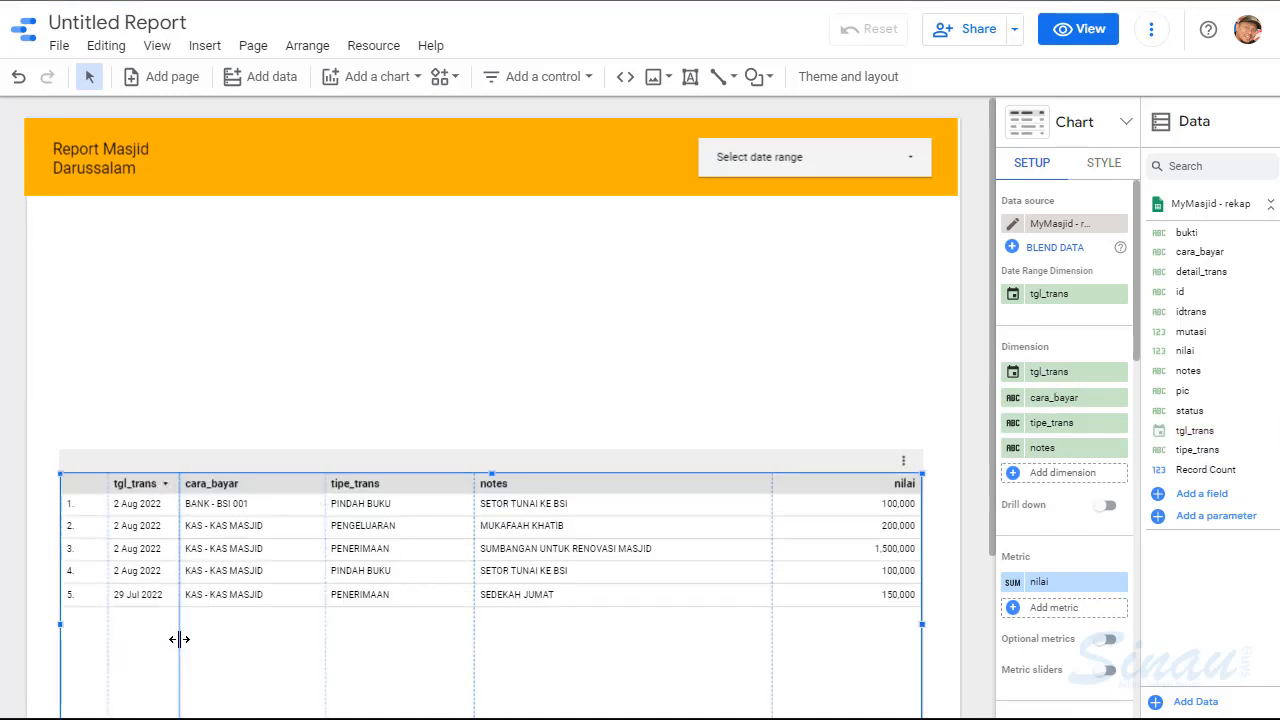
{"action": "mouse_move", "coordinate": [180, 639]}
{"action": "left_mouse_down"}
{"action": "mouse_move", "coordinate": [197, 641]}
{"action": "mouse_move", "coordinate": [183, 638]}
{"action": "left_mouse_up"}
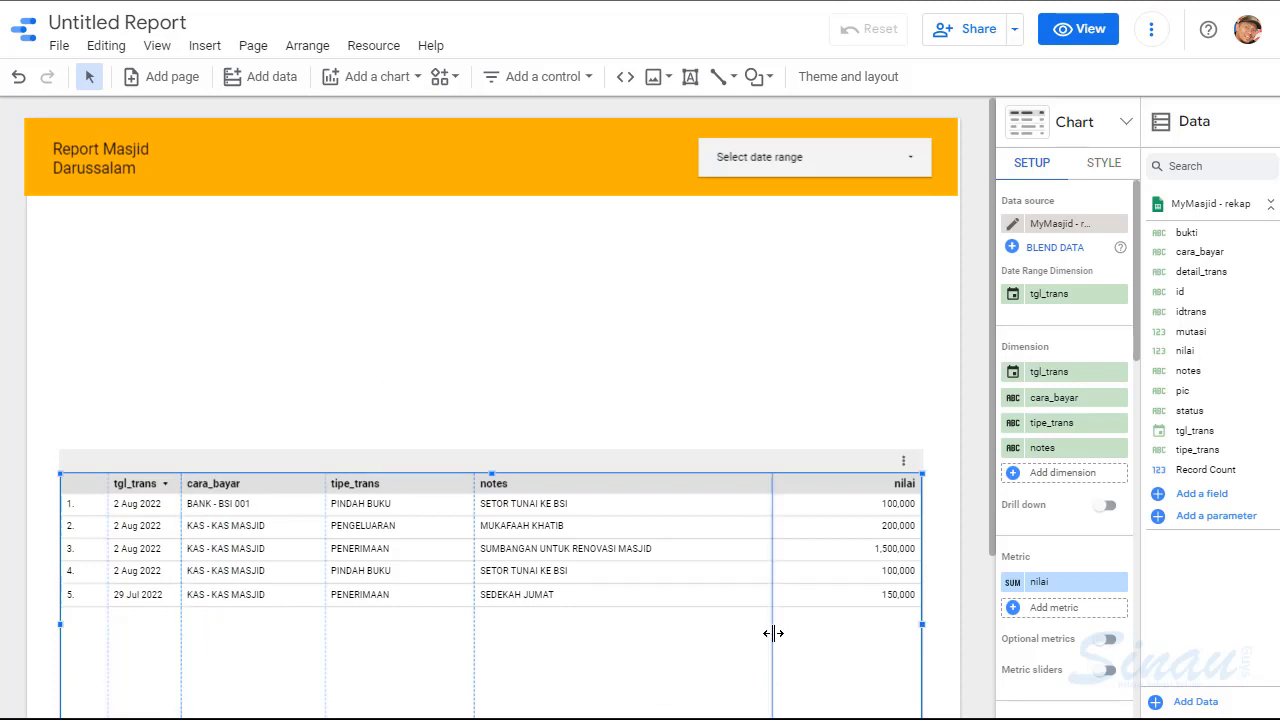
{"action": "left_click_drag", "start_coordinate": [796, 636], "coordinate": [818, 636]}
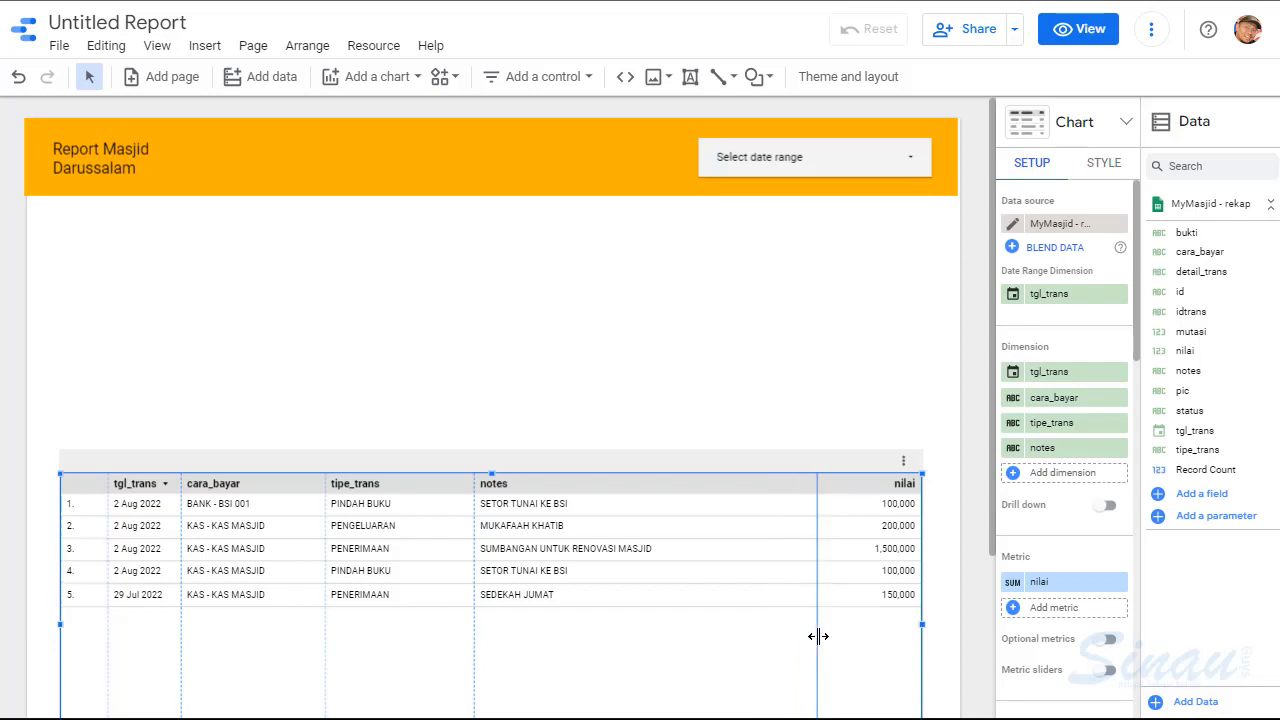
{"action": "left_click", "coordinate": [524, 328]}
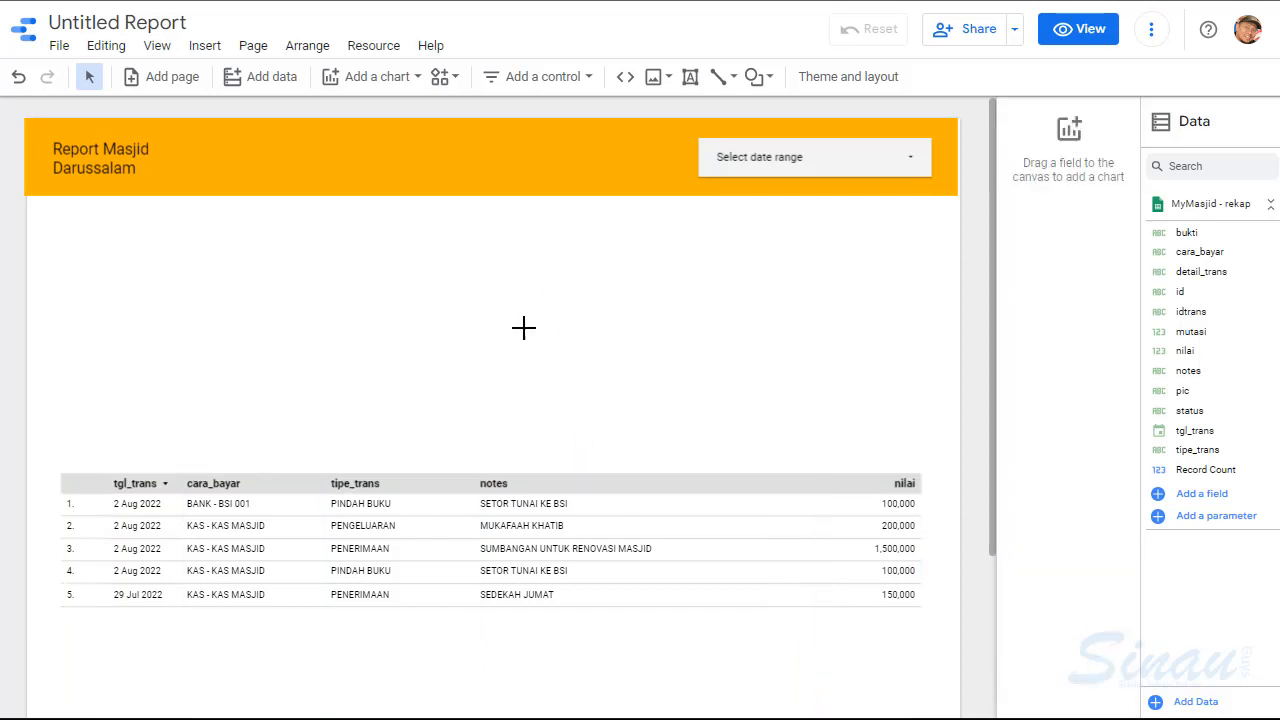
Insert a horizontal bar chart between the header band and the table, near the page's left edge
{"action": "left_click", "coordinate": [421, 90]}
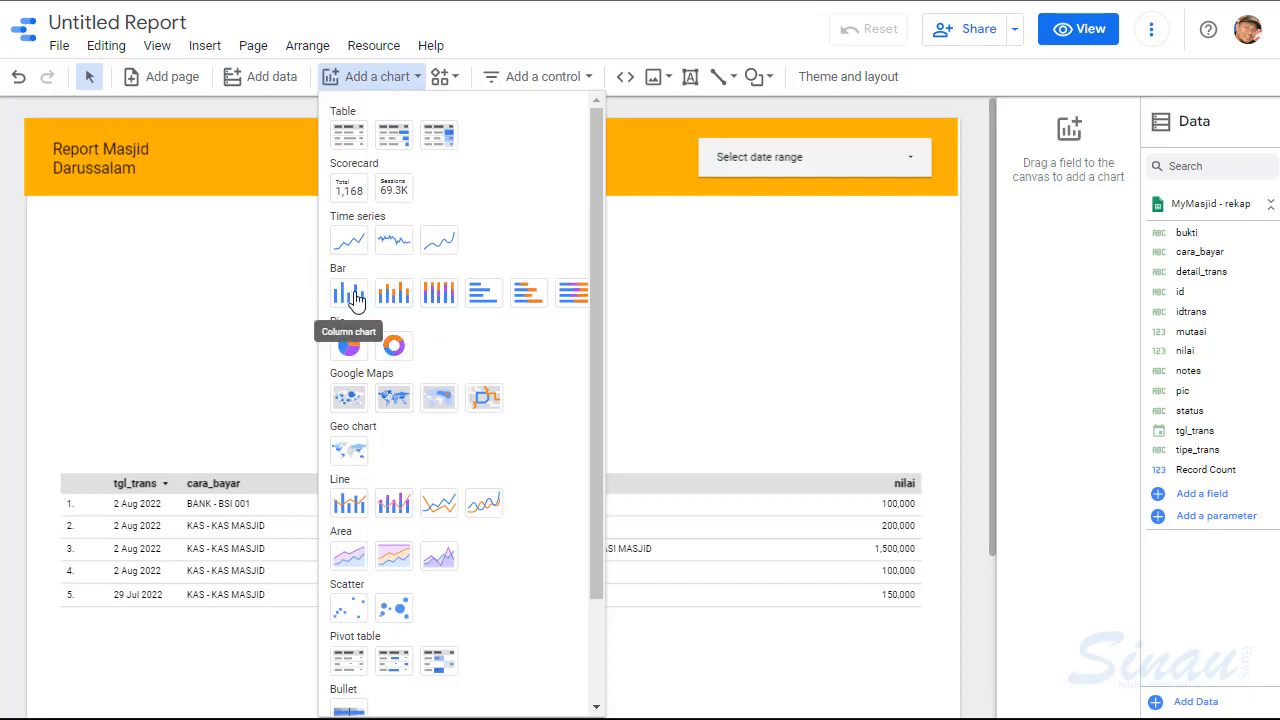
{"action": "left_click", "coordinate": [483, 296]}
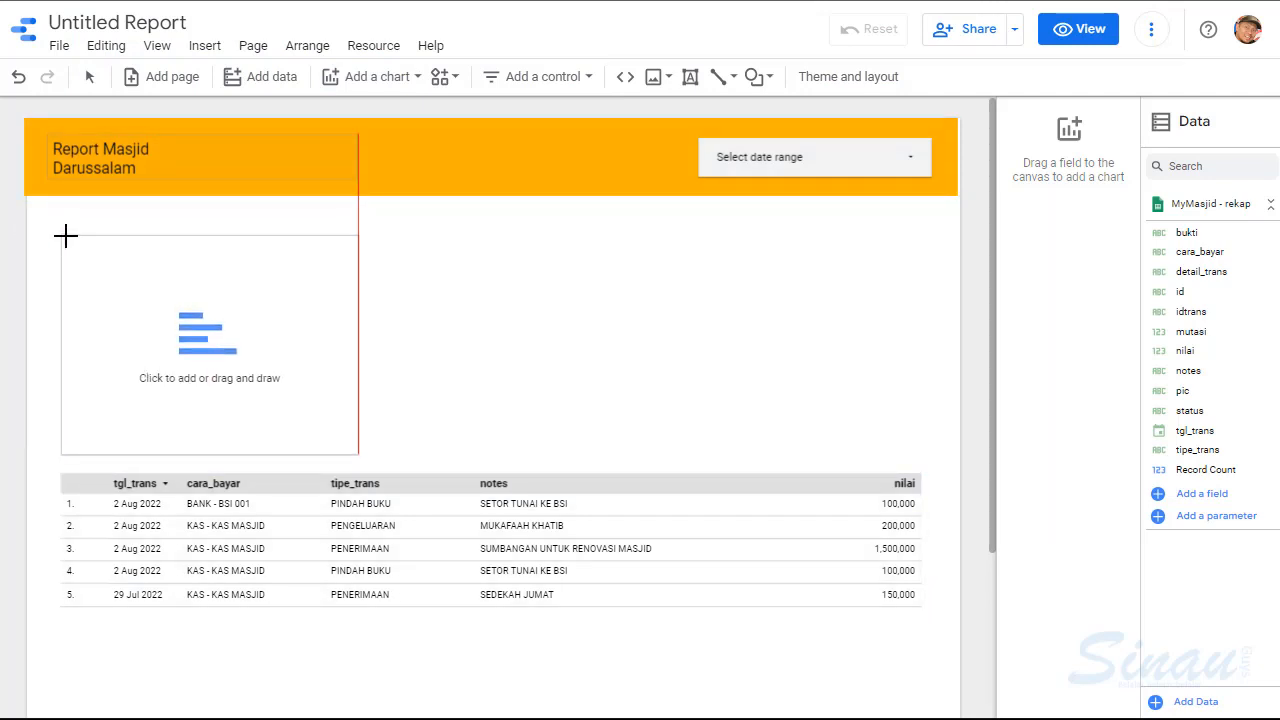
{"action": "left_click", "coordinate": [65, 235]}
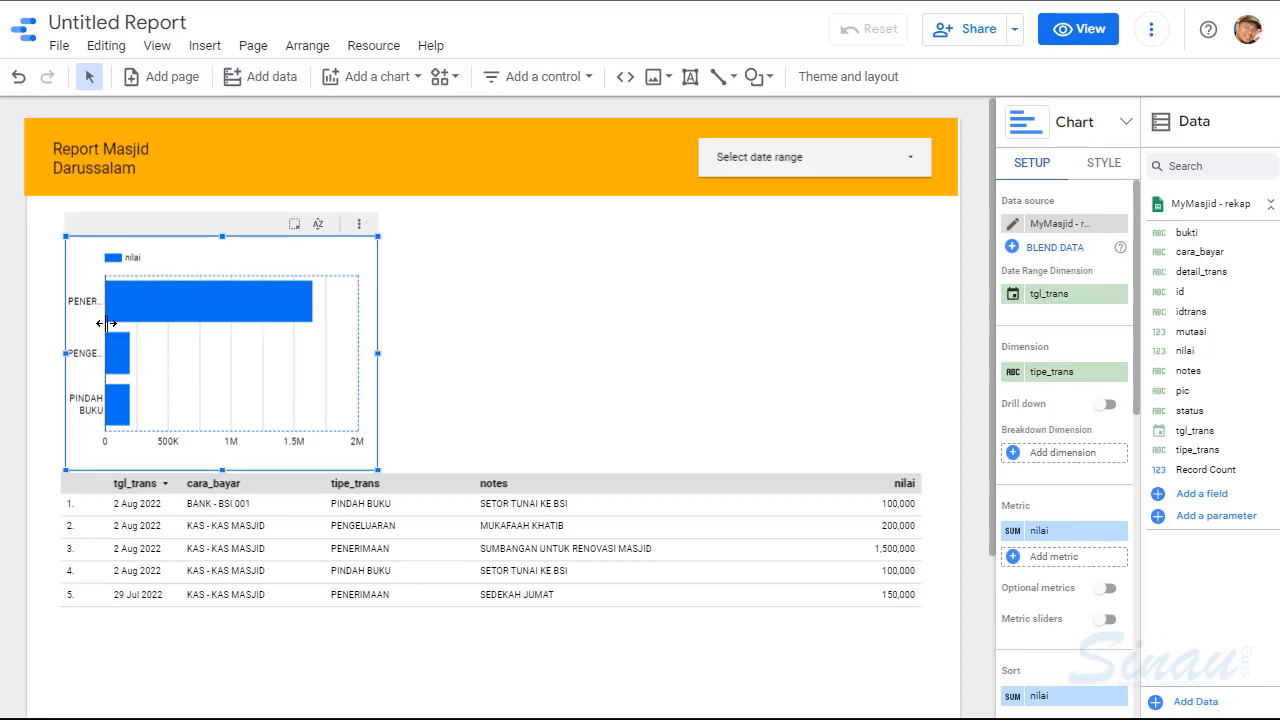
Widen the bar chart's category label area so the full tipe_trans names fit beside the bars
{"action": "left_click_drag", "start_coordinate": [115, 325], "coordinate": [140, 330]}
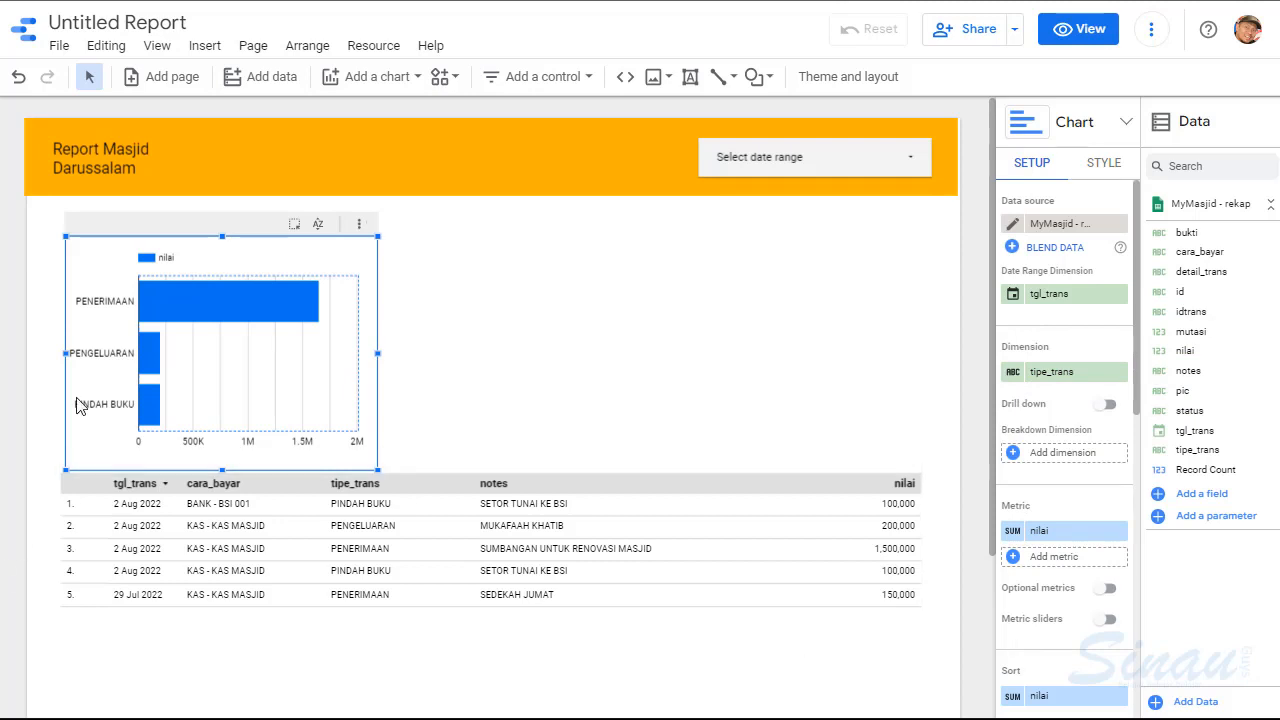
{"action": "mouse_move", "coordinate": [298, 306]}
{"action": "mouse_move", "coordinate": [155, 368]}
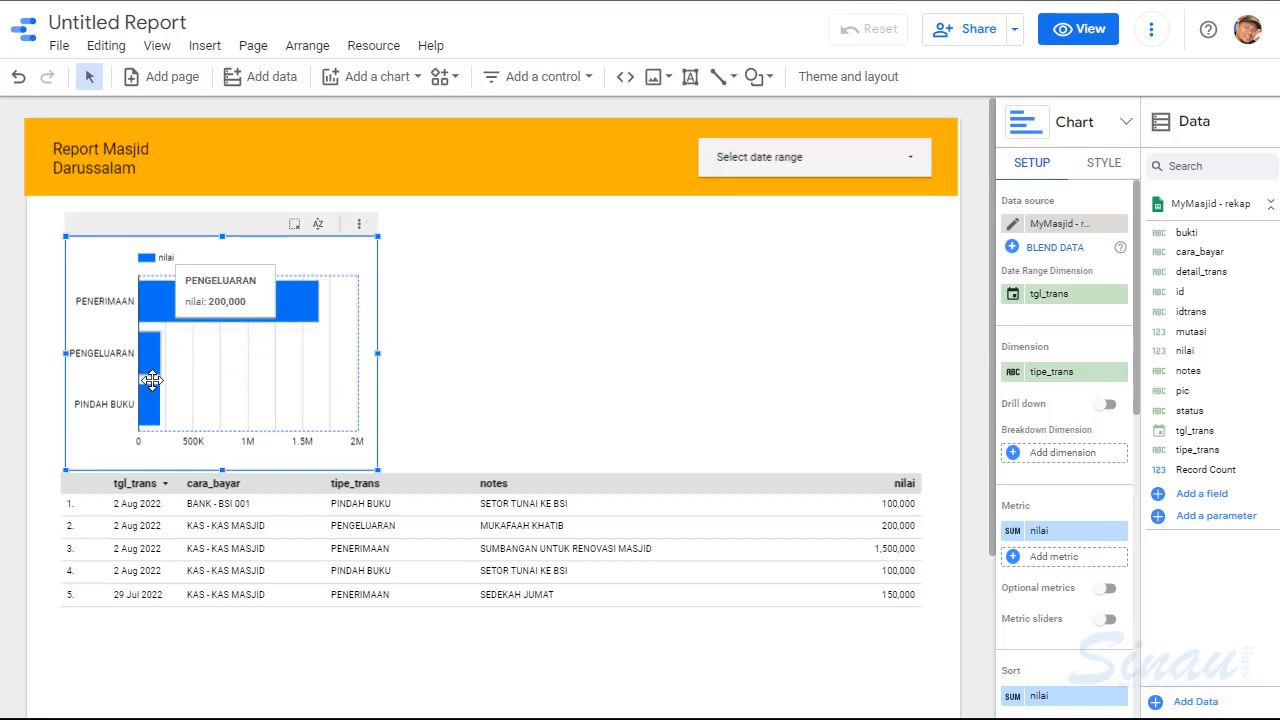
{"action": "mouse_move", "coordinate": [152, 421]}
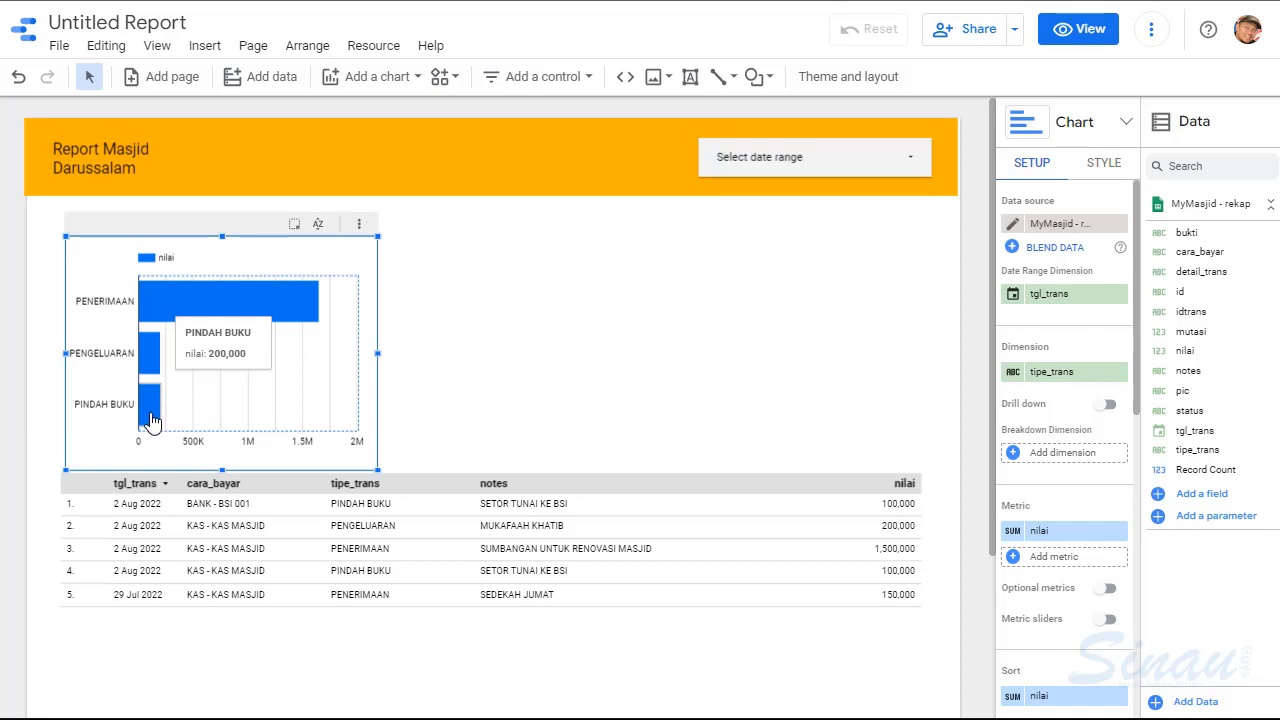
Duplicate the bar chart and place the copy level with the original, near the page's right edge above the table
{"action": "right_click", "coordinate": [352, 265]}
{"action": "left_click", "coordinate": [403, 262]}
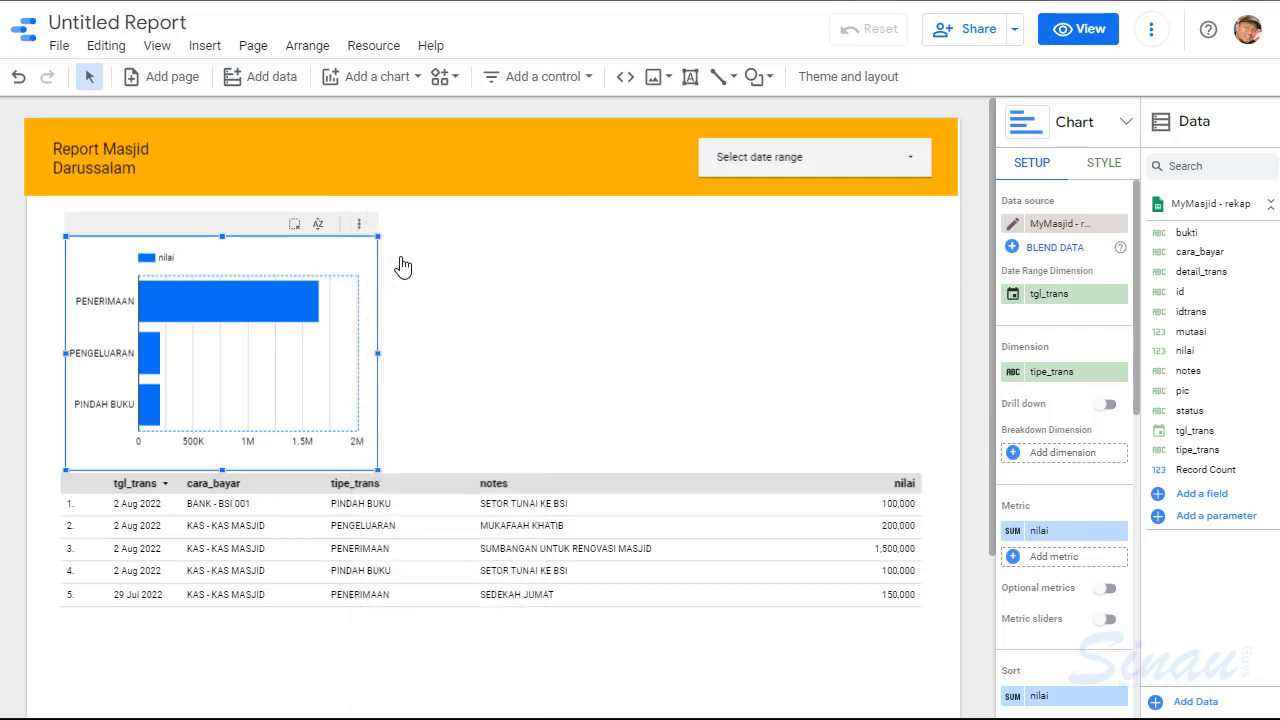
{"action": "left_click", "coordinate": [498, 267]}
{"action": "right_click", "coordinate": [499, 270]}
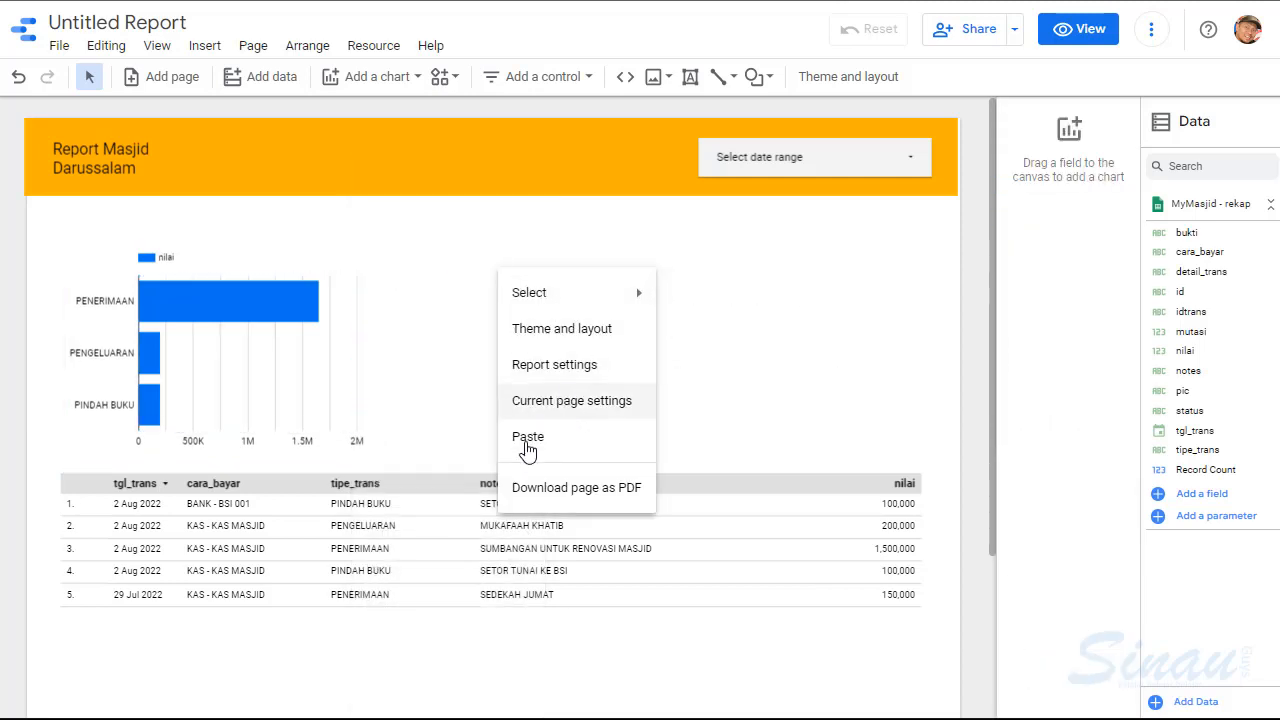
{"action": "left_click", "coordinate": [560, 438]}
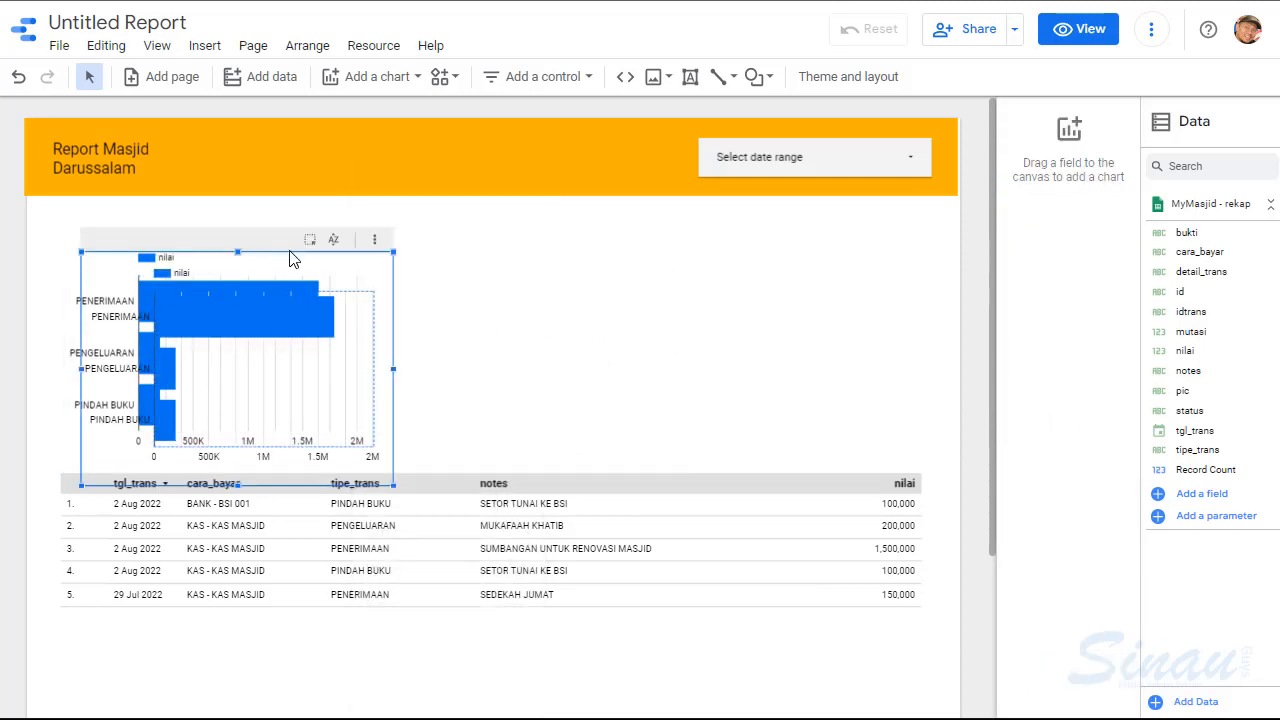
{"action": "left_click", "coordinate": [318, 257]}
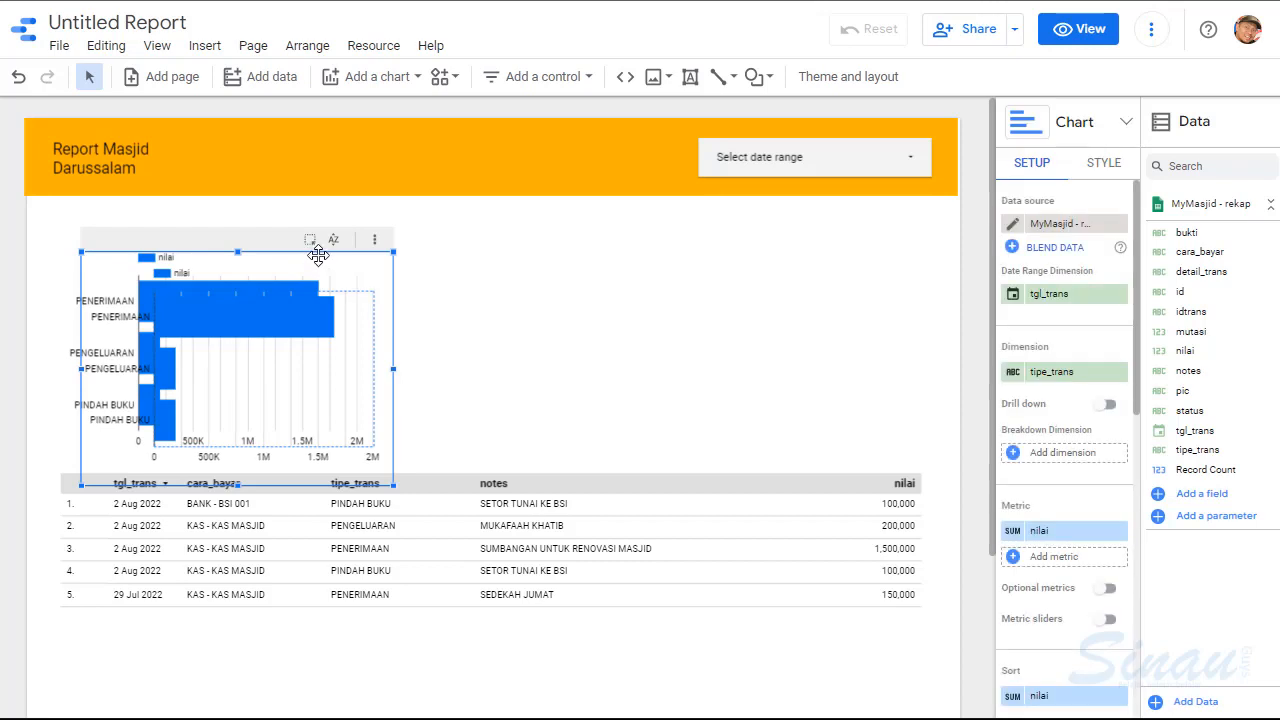
{"action": "left_click_drag", "start_coordinate": [318, 257], "coordinate": [779, 239]}
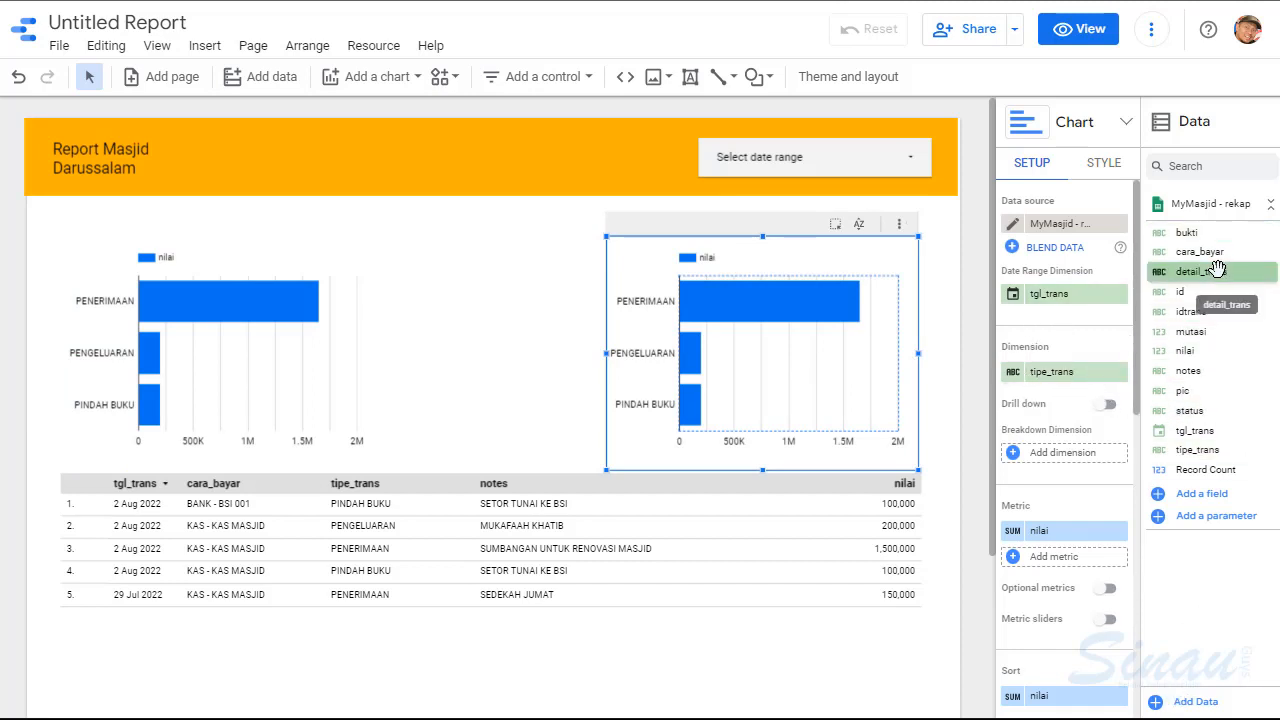
Set the copied bar chart's dimension to cara_bayar and its metric to mutasi
{"action": "left_click_drag", "start_coordinate": [1210, 256], "coordinate": [1068, 390]}
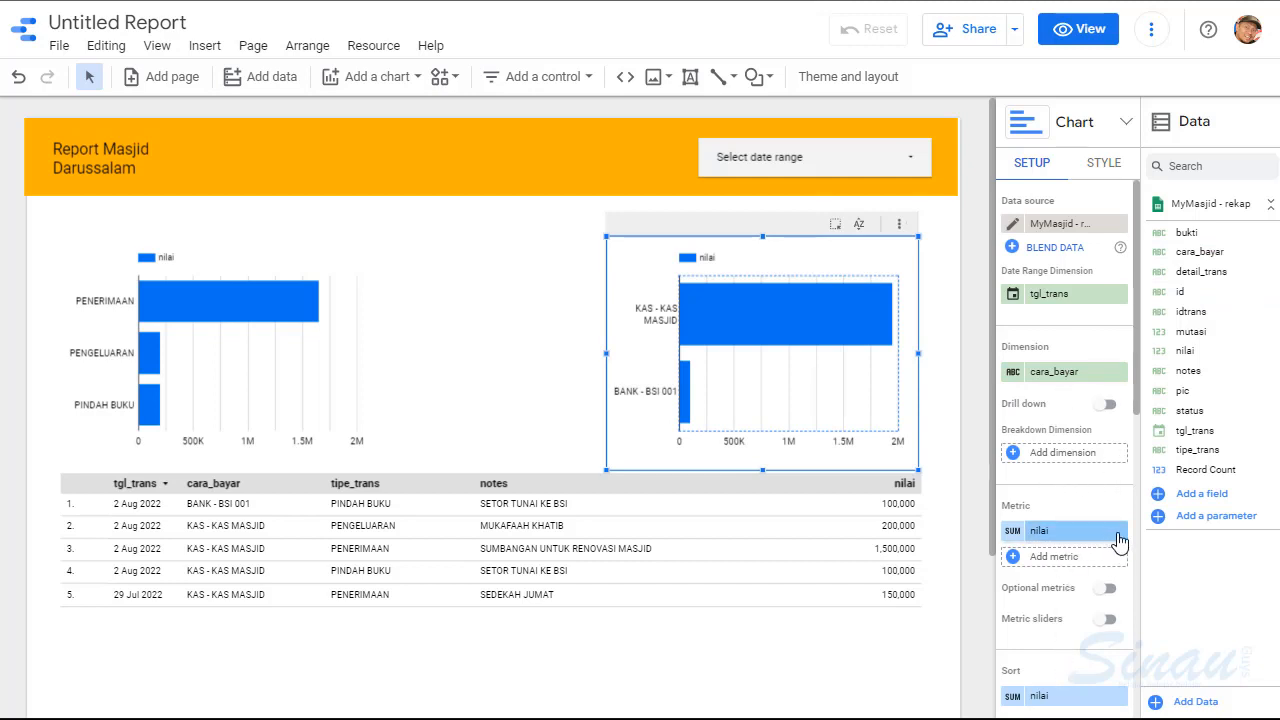
{"action": "left_click", "coordinate": [1098, 538]}
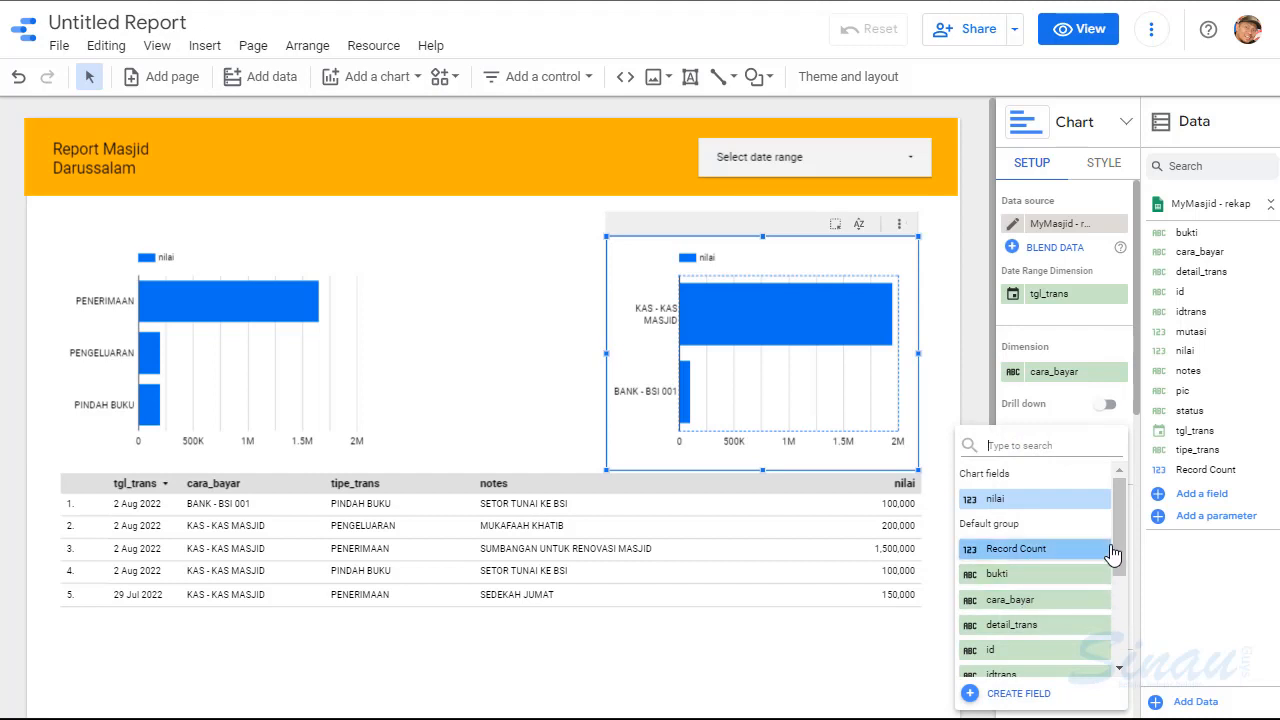
{"action": "left_click_drag", "start_coordinate": [1117, 526], "coordinate": [1120, 575]}
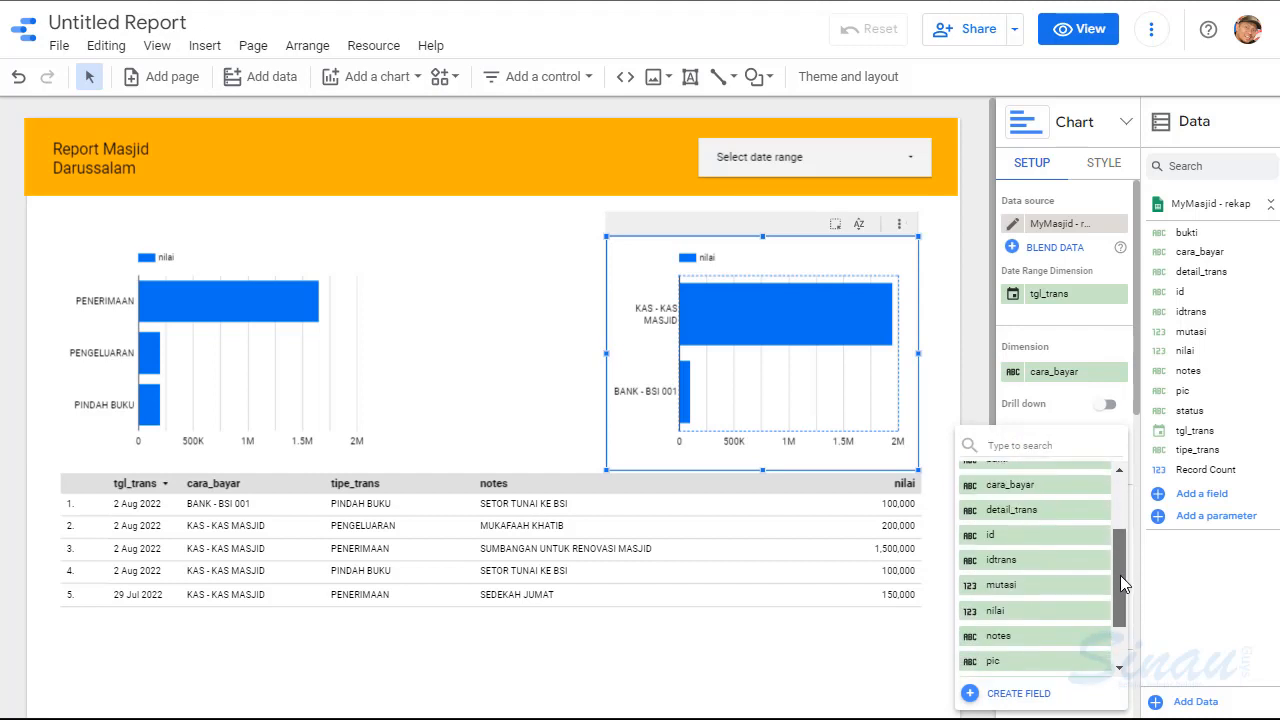
{"action": "left_click", "coordinate": [1012, 587]}
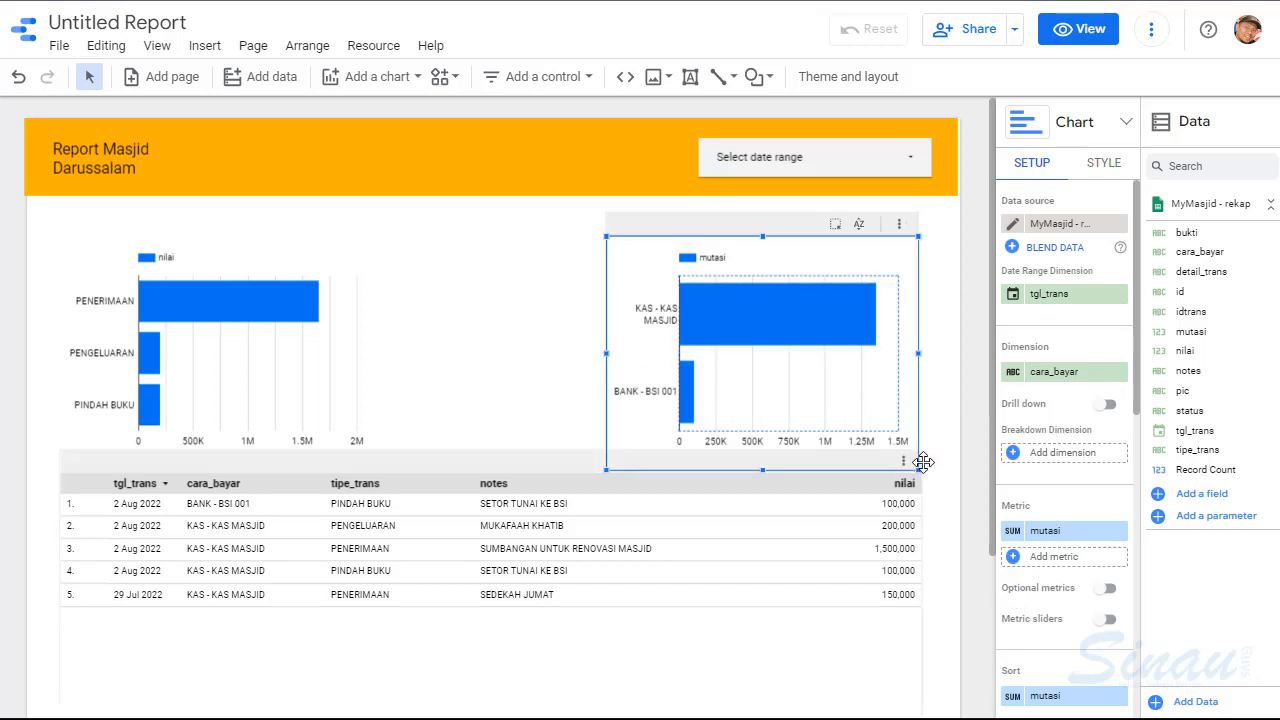
{"action": "left_click", "coordinate": [507, 342]}
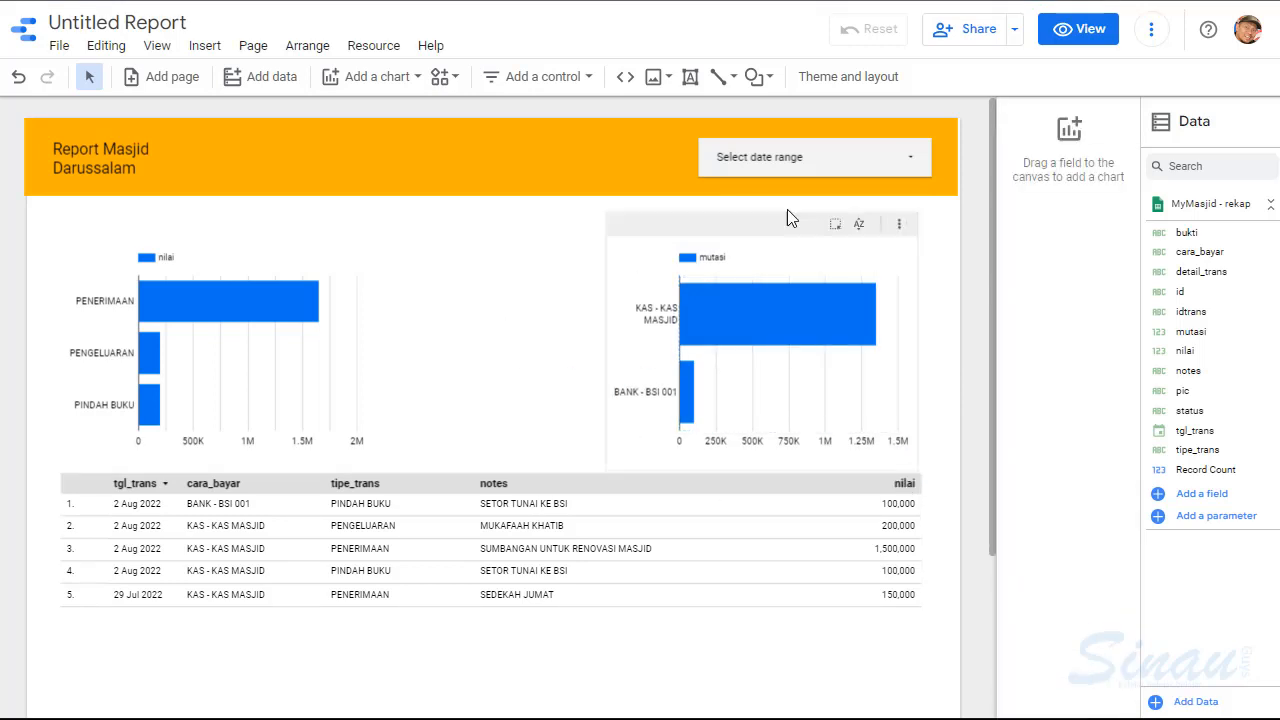
Convert the cara_bayar bar chart to a plain table and slightly widen its cara_bayar column
{"action": "left_click", "coordinate": [767, 264]}
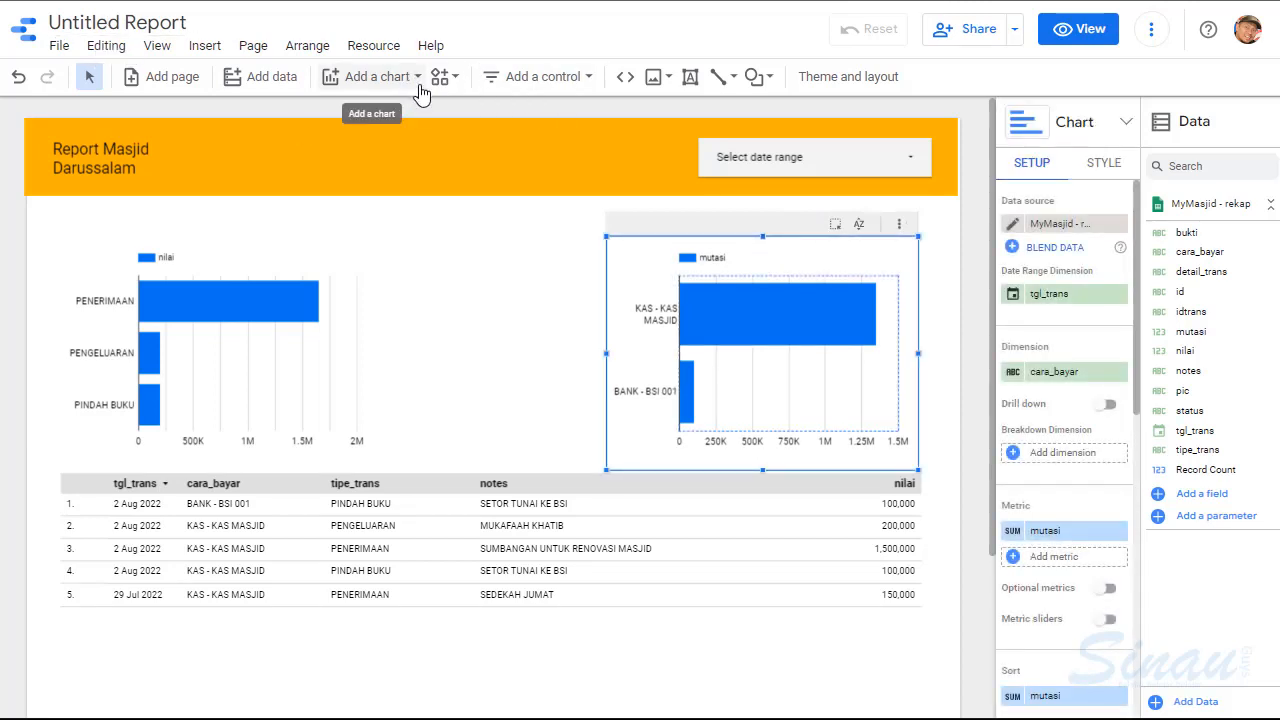
{"action": "left_click", "coordinate": [1126, 124]}
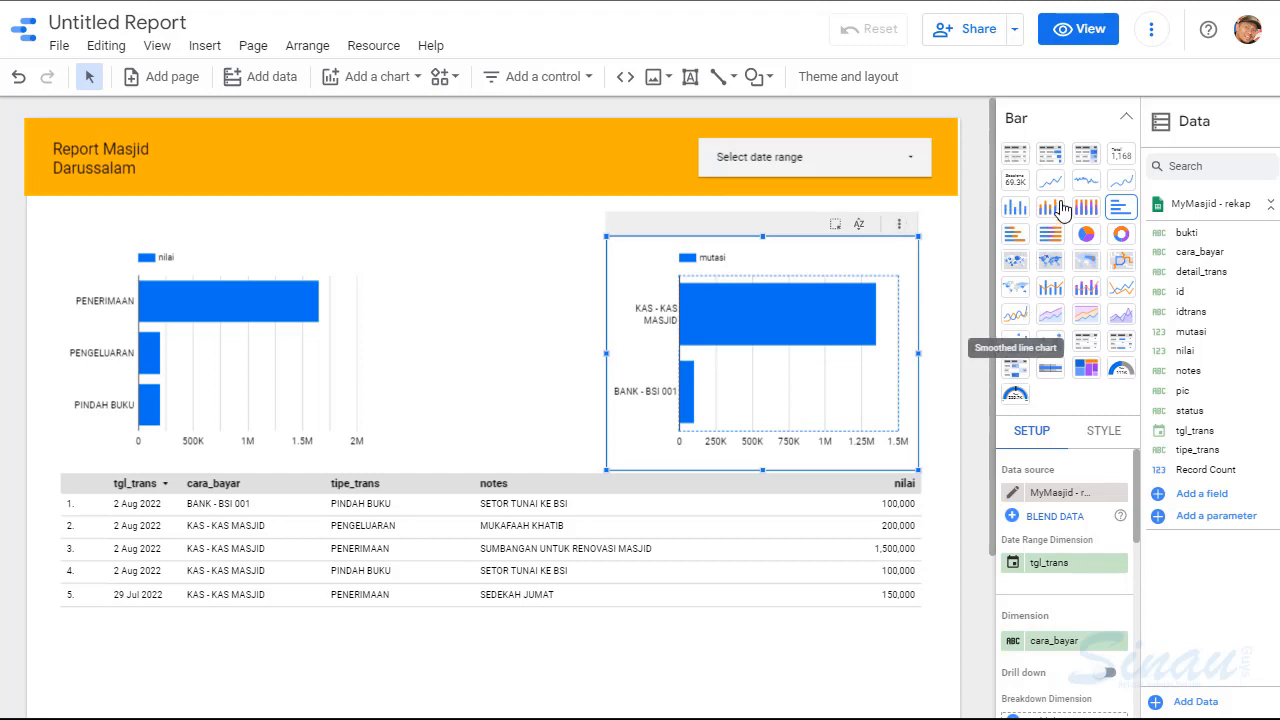
{"action": "left_click", "coordinate": [1048, 158]}
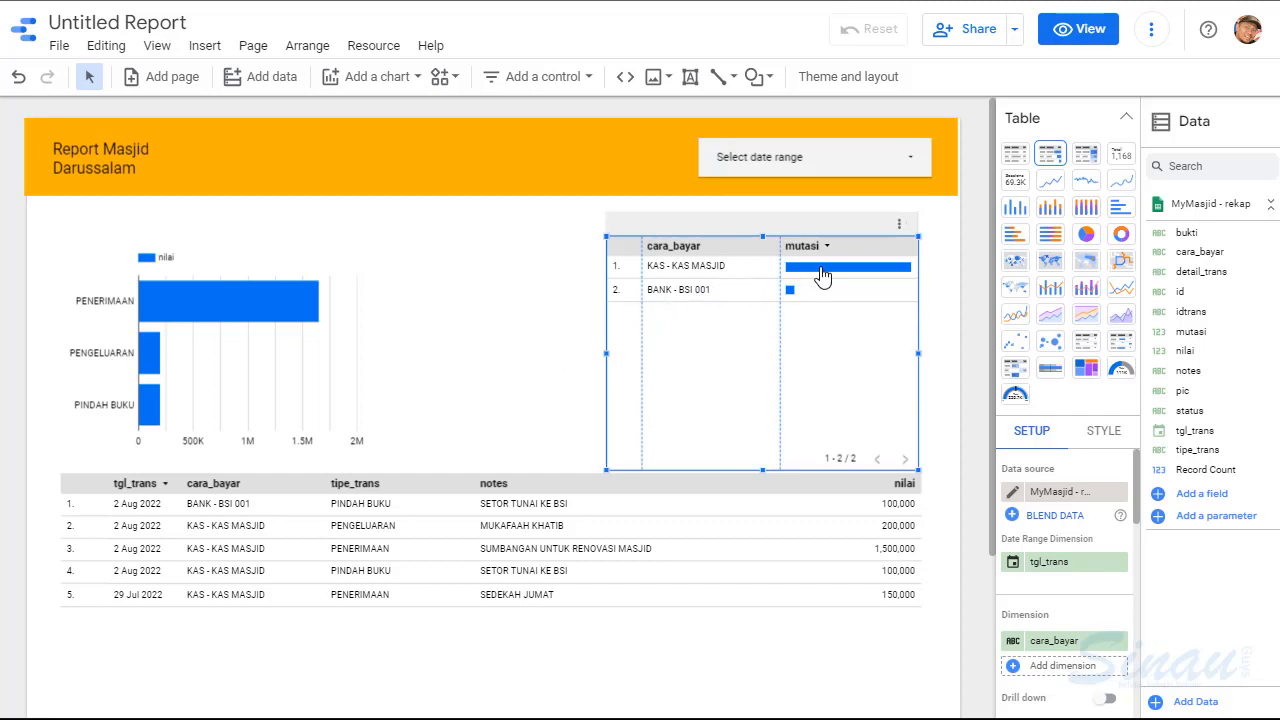
{"action": "left_click", "coordinate": [1016, 156]}
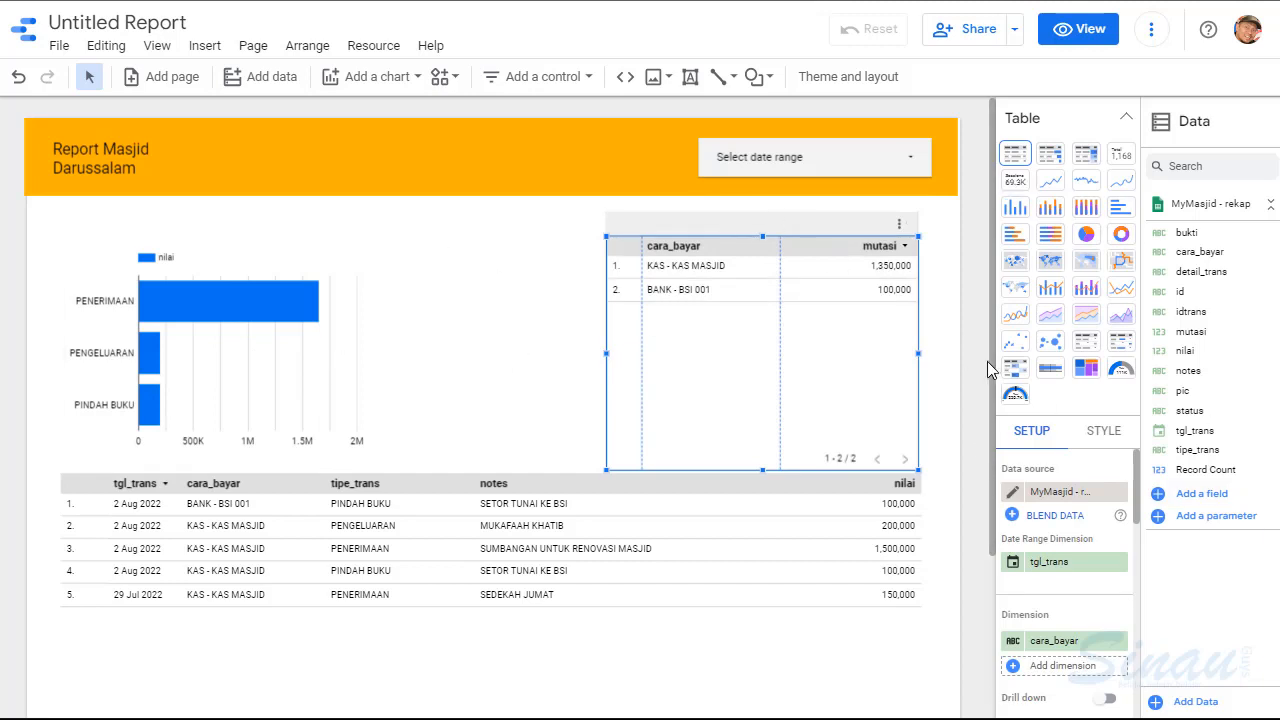
{"action": "left_click_drag", "start_coordinate": [780, 352], "coordinate": [805, 350]}
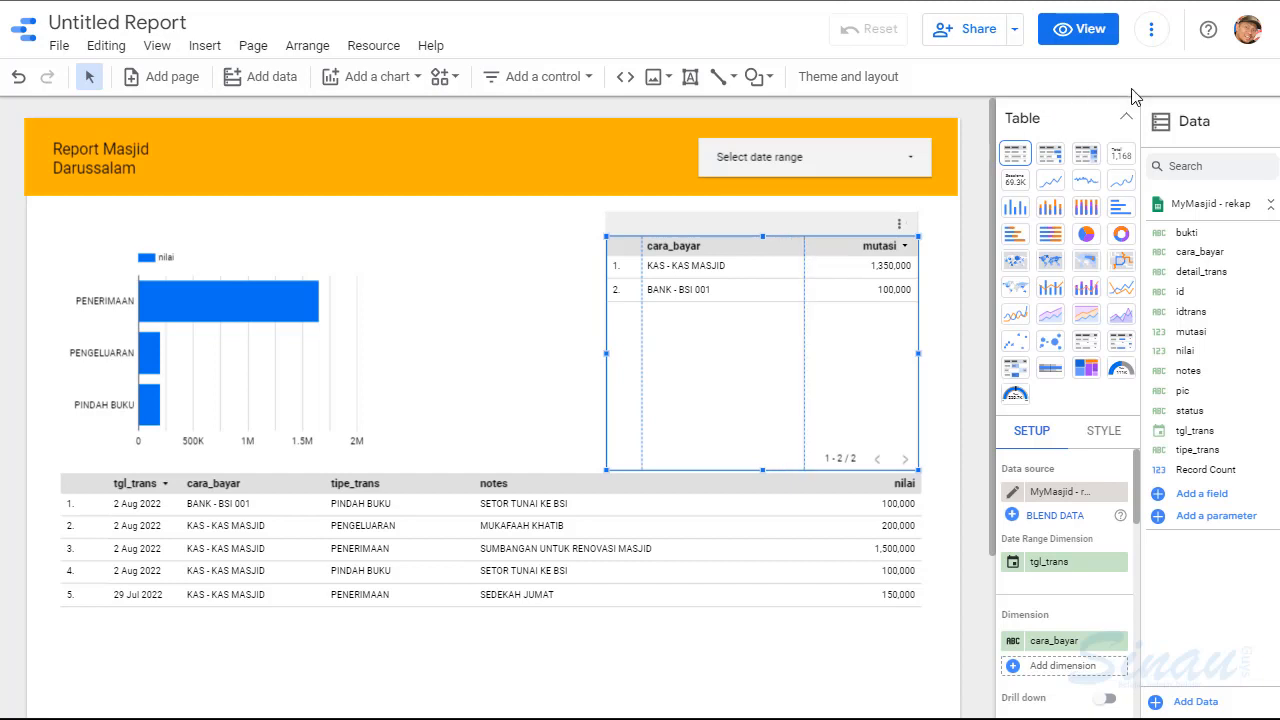
{"action": "left_click", "coordinate": [1126, 121]}
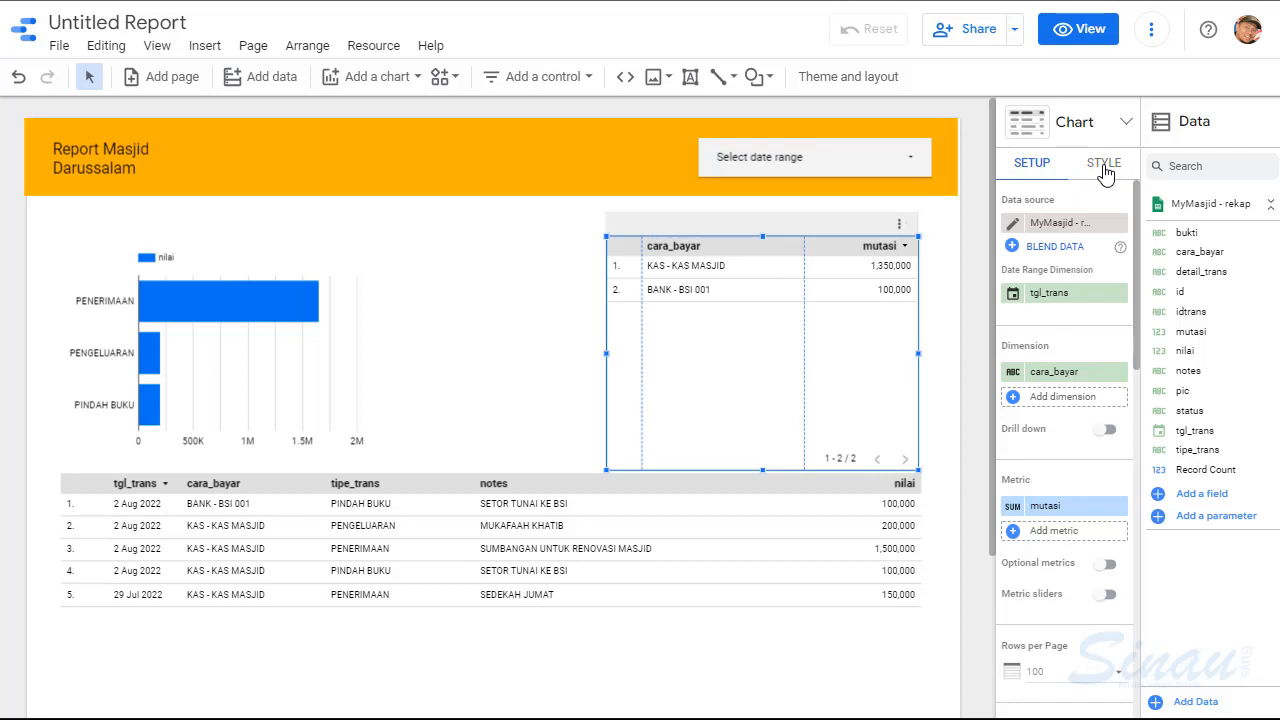
Hide the header and the row numbers of the cara_bayar table
{"action": "left_click", "coordinate": [1104, 165]}
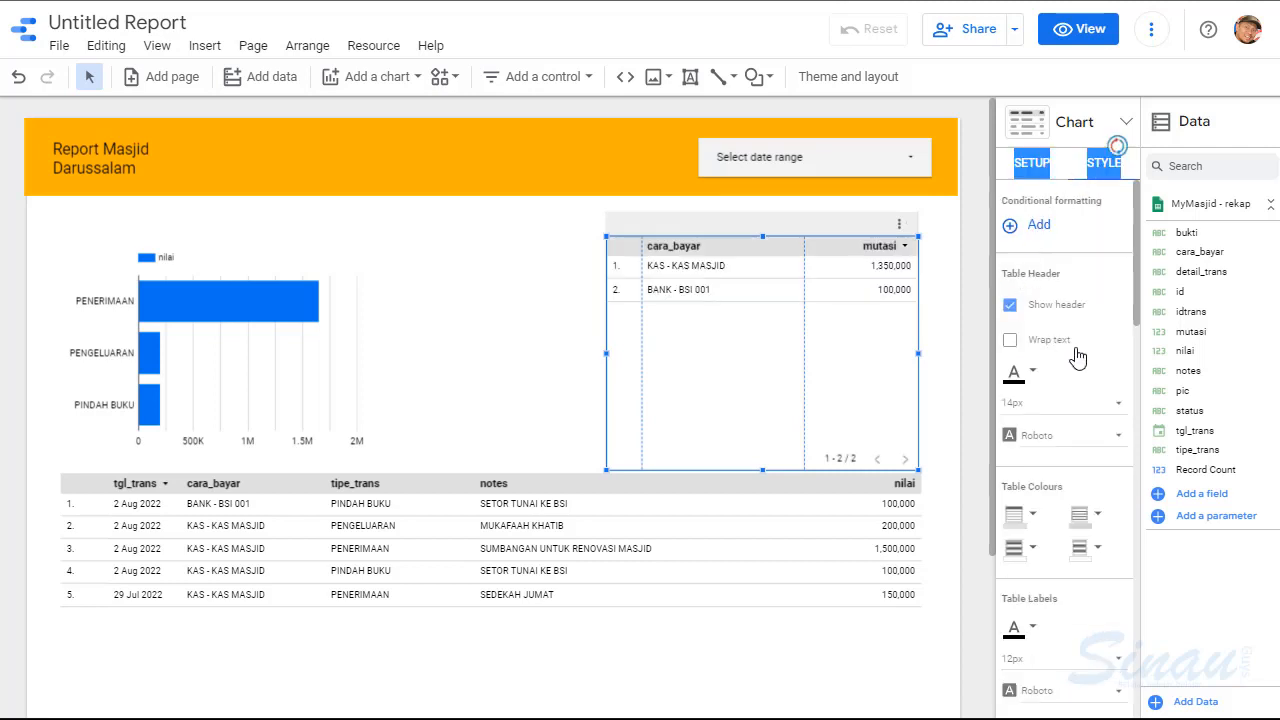
{"action": "left_click", "coordinate": [1010, 307]}
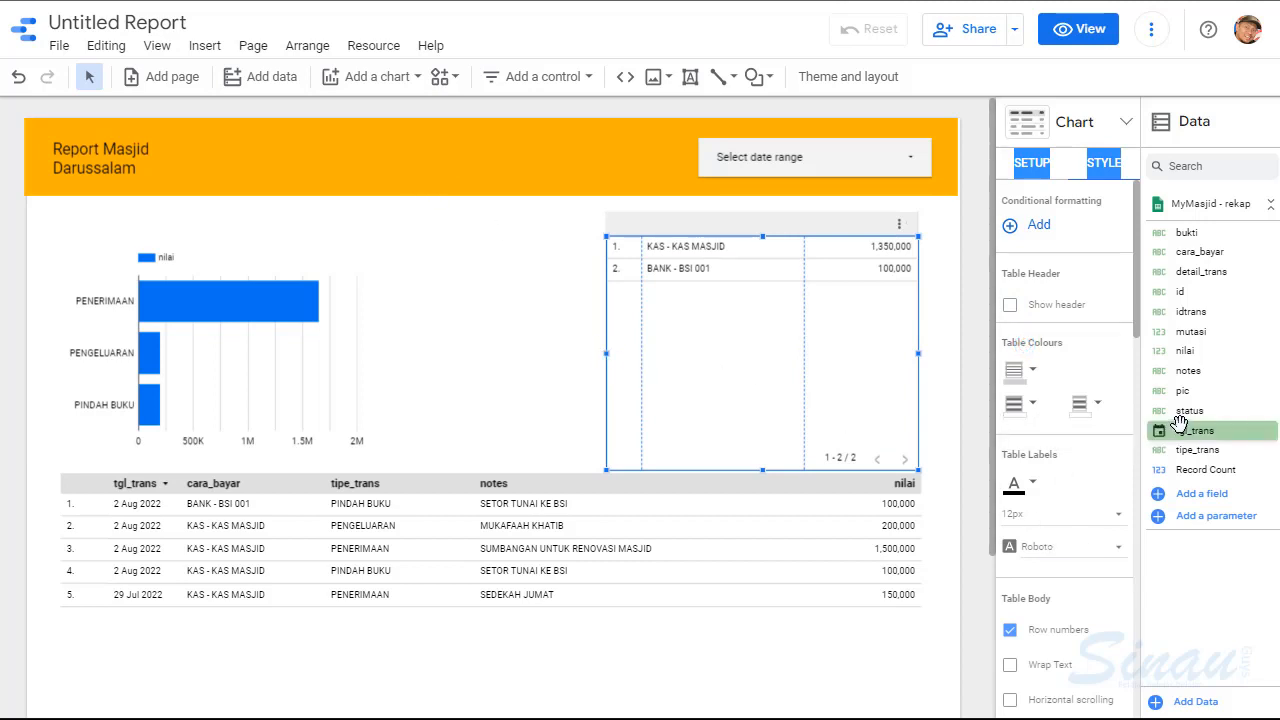
{"action": "scroll", "coordinate": [1030, 400], "scroll_direction": "down", "scroll_amount": 1}
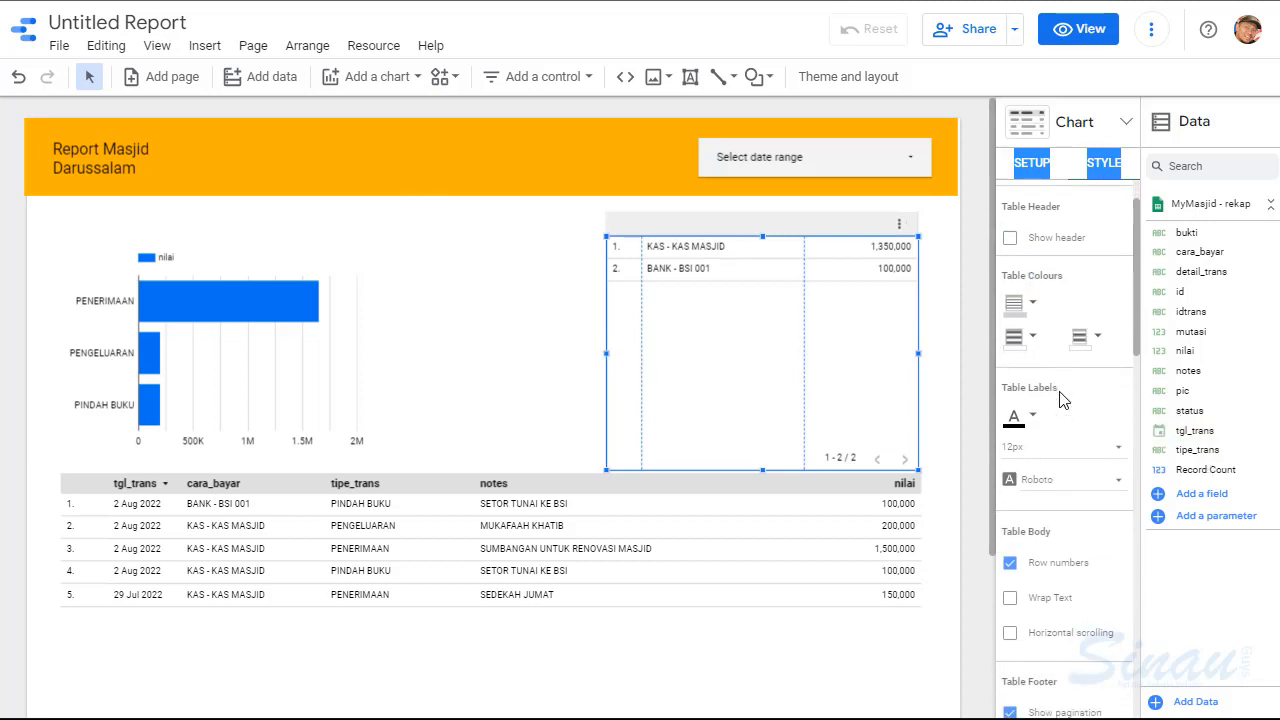
{"action": "left_click", "coordinate": [1013, 560]}
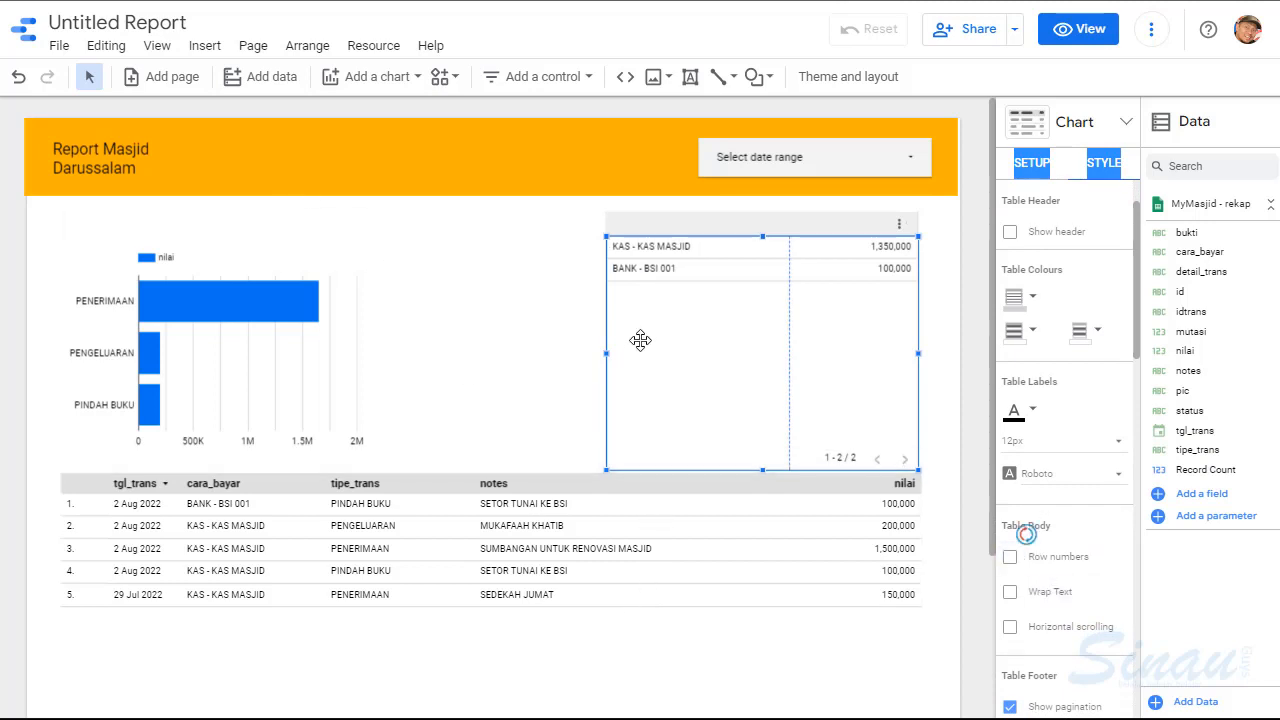
Narrow the cara_bayar table from its left edge and extend the bar chart's right edge toward it
{"action": "key", "text": "ctrl+0"}
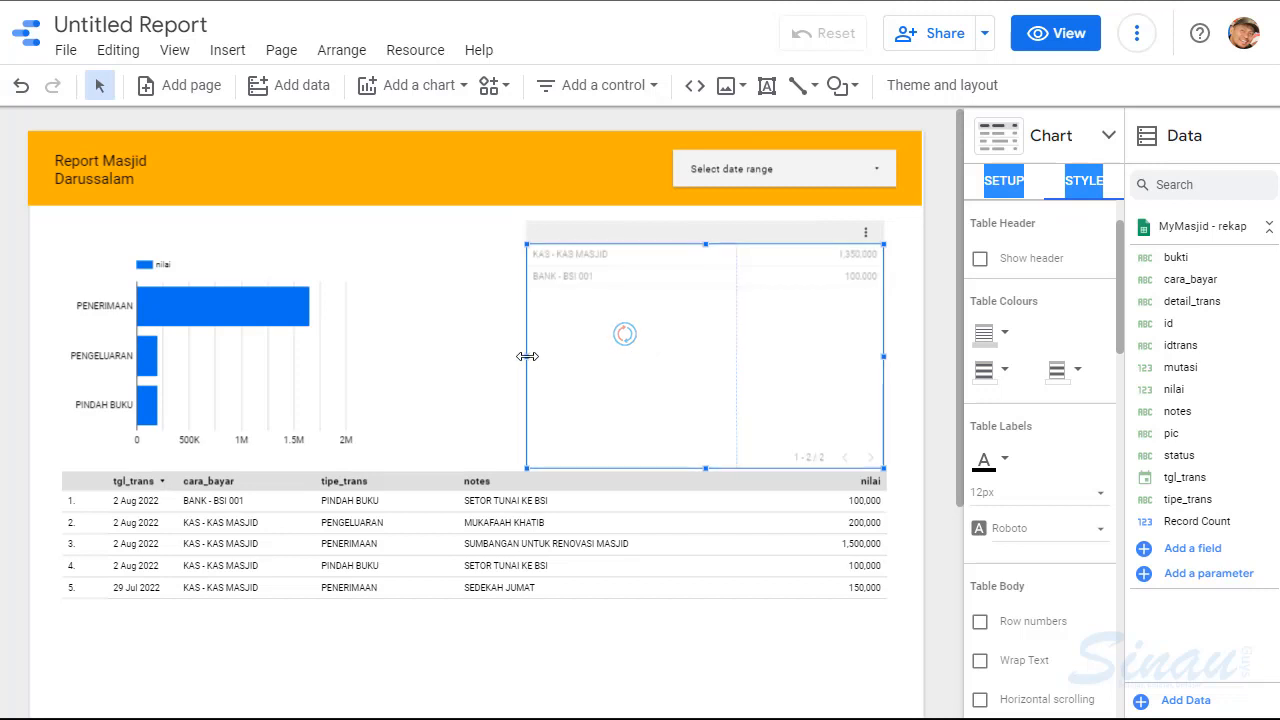
{"action": "left_click_drag", "start_coordinate": [527, 356], "coordinate": [619, 355]}
{"action": "left_click_drag", "start_coordinate": [605, 357], "coordinate": [620, 354]}
{"action": "left_click", "coordinate": [298, 377]}
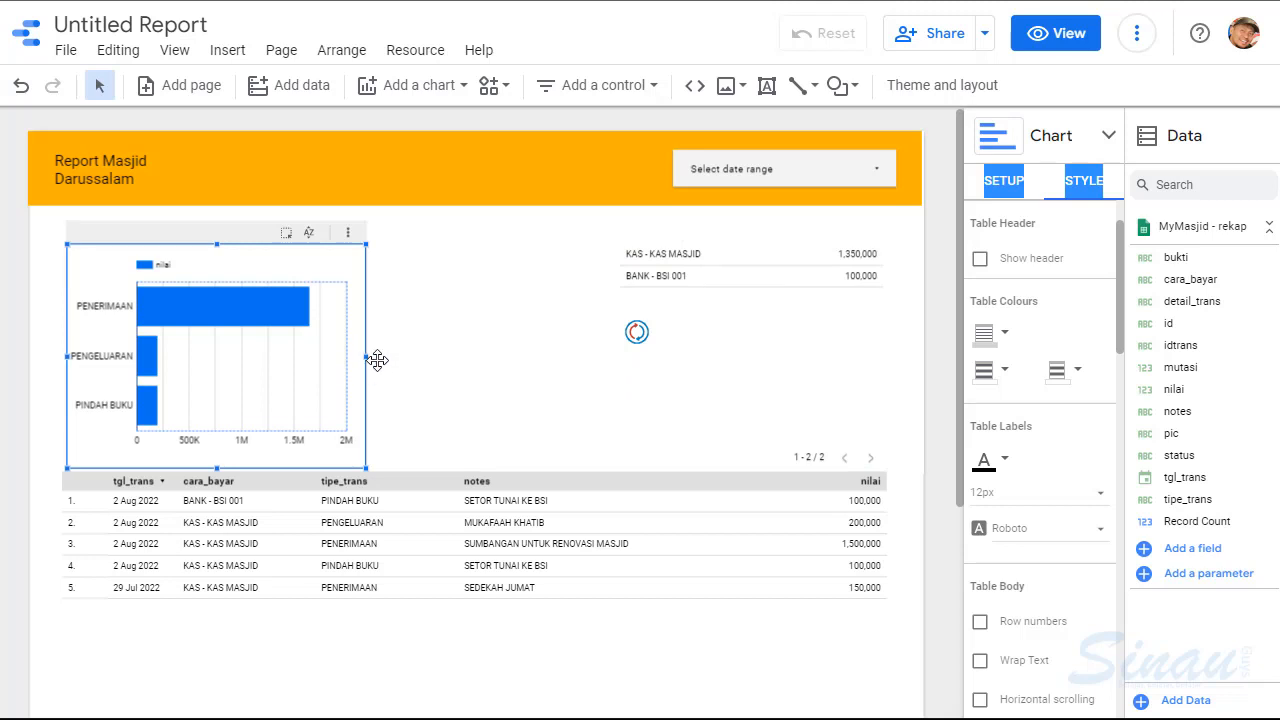
{"action": "left_click_drag", "start_coordinate": [365, 355], "coordinate": [554, 367]}
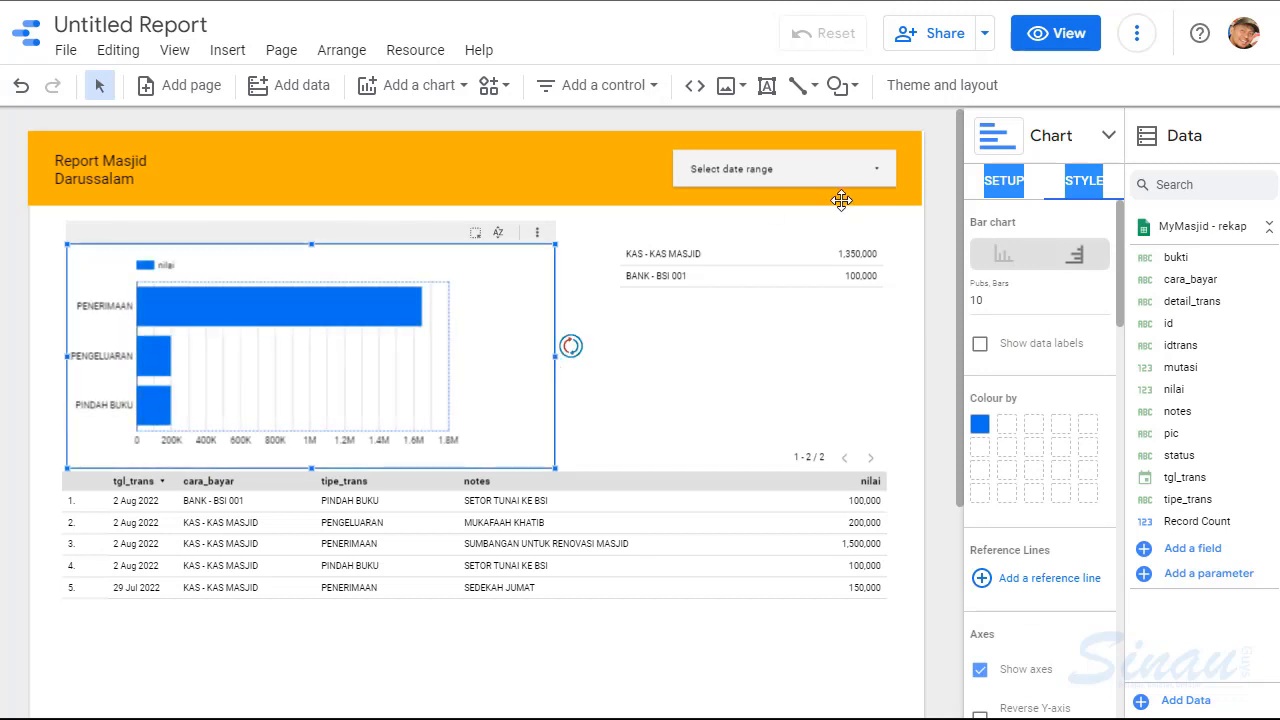
{"action": "left_click", "coordinate": [936, 246]}
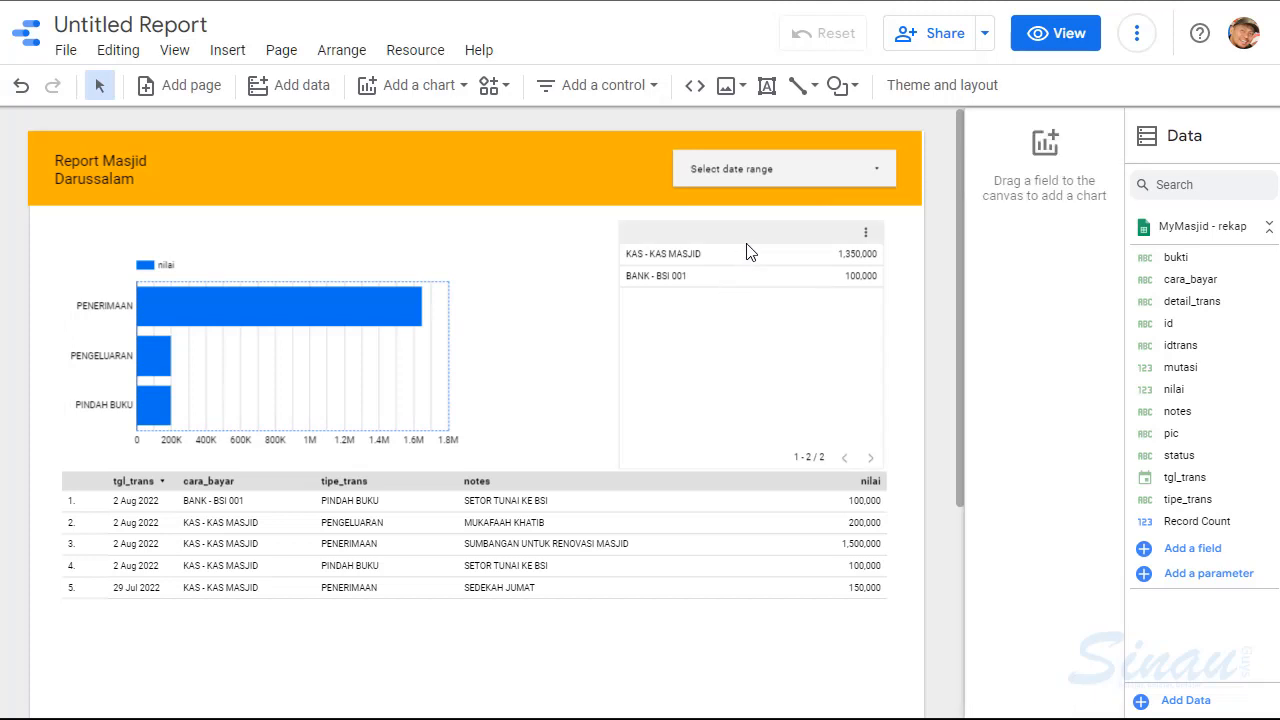
Lower the cara_bayar table's top edge and add the text "Saldo Dana Masjid" in a text box above it
{"action": "left_click", "coordinate": [755, 238]}
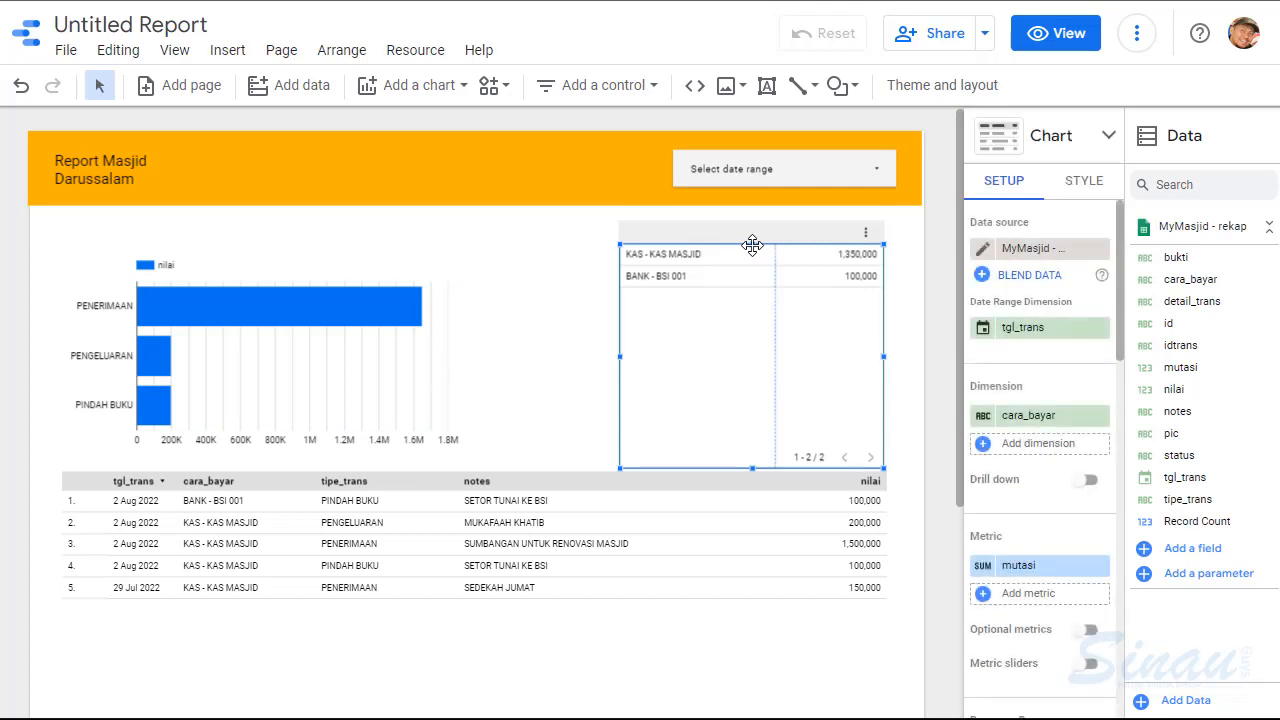
{"action": "left_click_drag", "start_coordinate": [752, 245], "coordinate": [751, 274]}
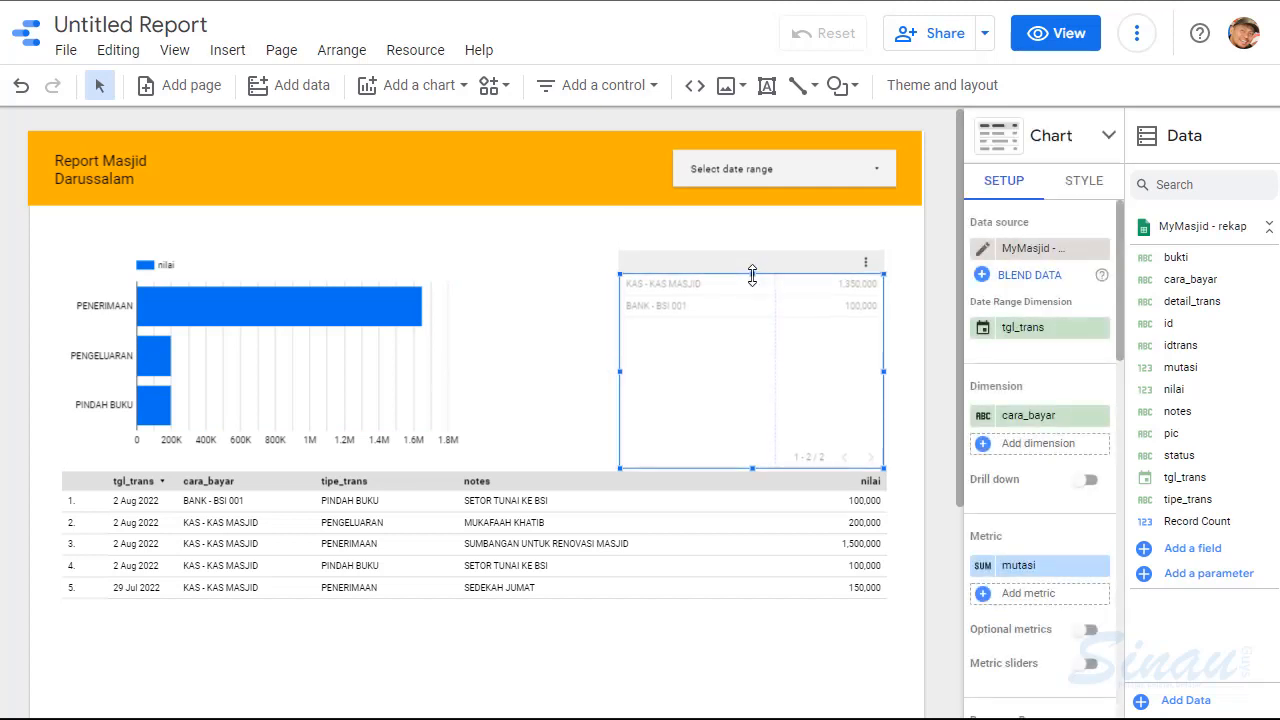
{"action": "left_click", "coordinate": [767, 85]}
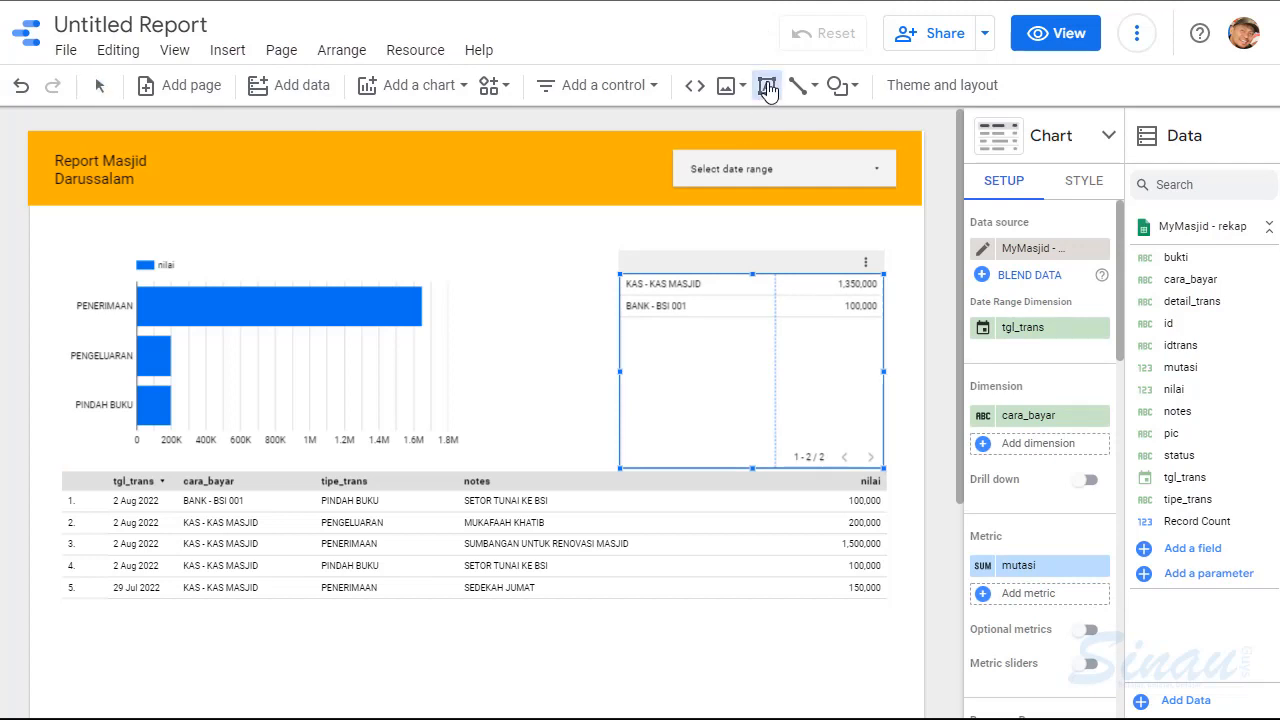
{"action": "key", "text": "Escape"}
{"action": "left_click", "coordinate": [623, 239]}
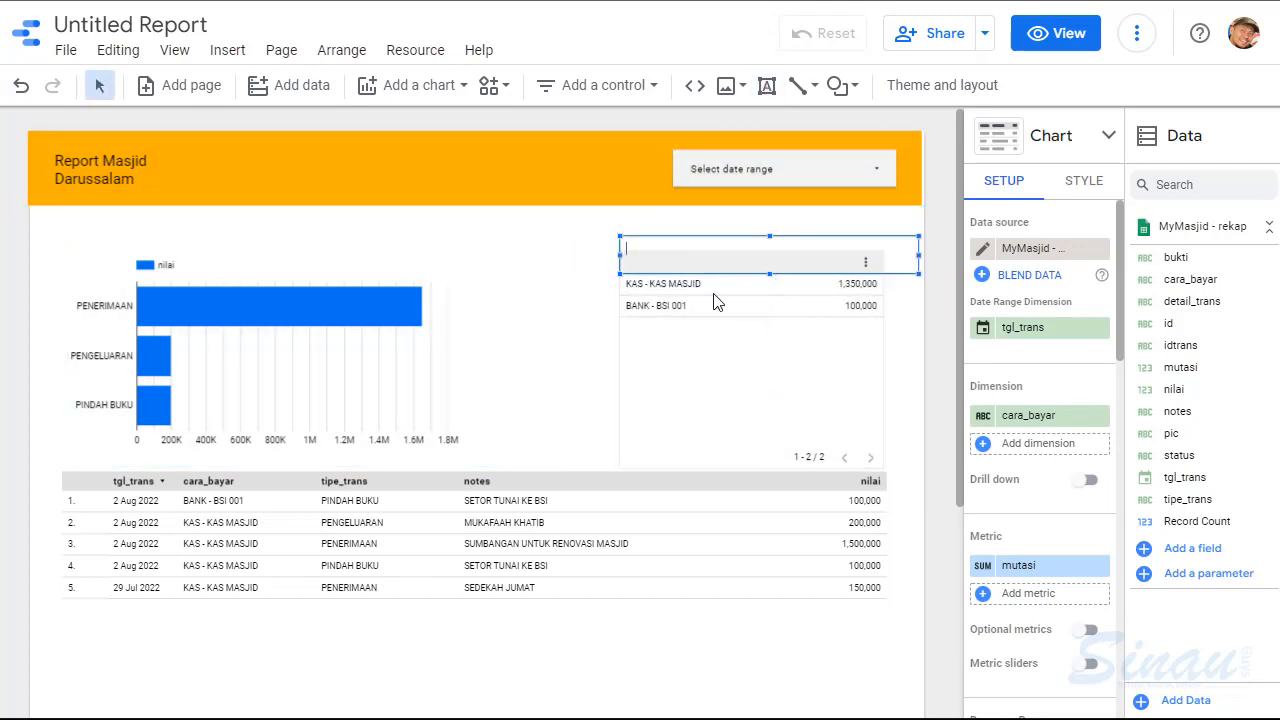
{"action": "type", "text": "Saldo Dana Masjid"}
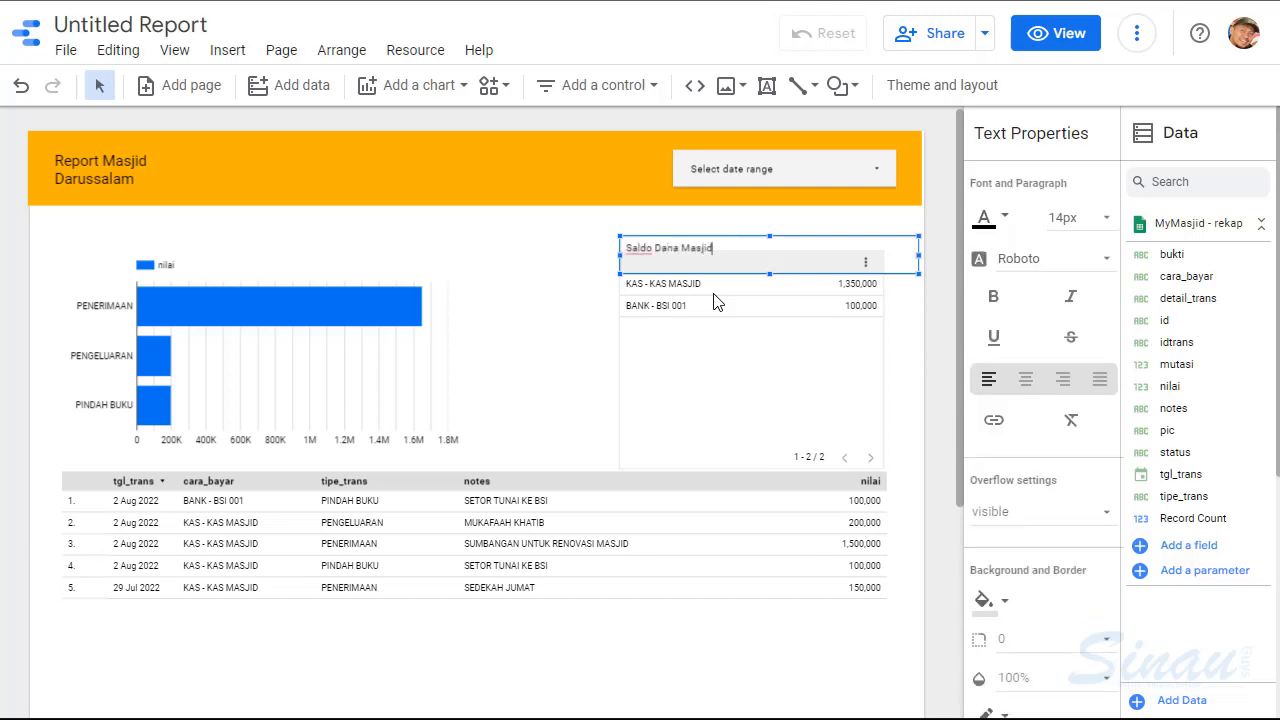
Set the font size of the "Saldo Dana Masjid" text to 20px
{"action": "key", "text": "shift+Left"}
{"action": "key", "text": "shift+Left"}
{"action": "key", "text": "shift+Left"}
{"action": "key", "text": "shift+Left"}
{"action": "key", "text": "shift+Left"}
{"action": "key", "text": "shift+Left"}
{"action": "key", "text": "shift+Left"}
{"action": "key", "text": "shift+Left"}
{"action": "key", "text": "shift+Left"}
{"action": "key", "text": "shift+Left"}
{"action": "key", "text": "shift+Left"}
{"action": "key", "text": "shift+Left"}
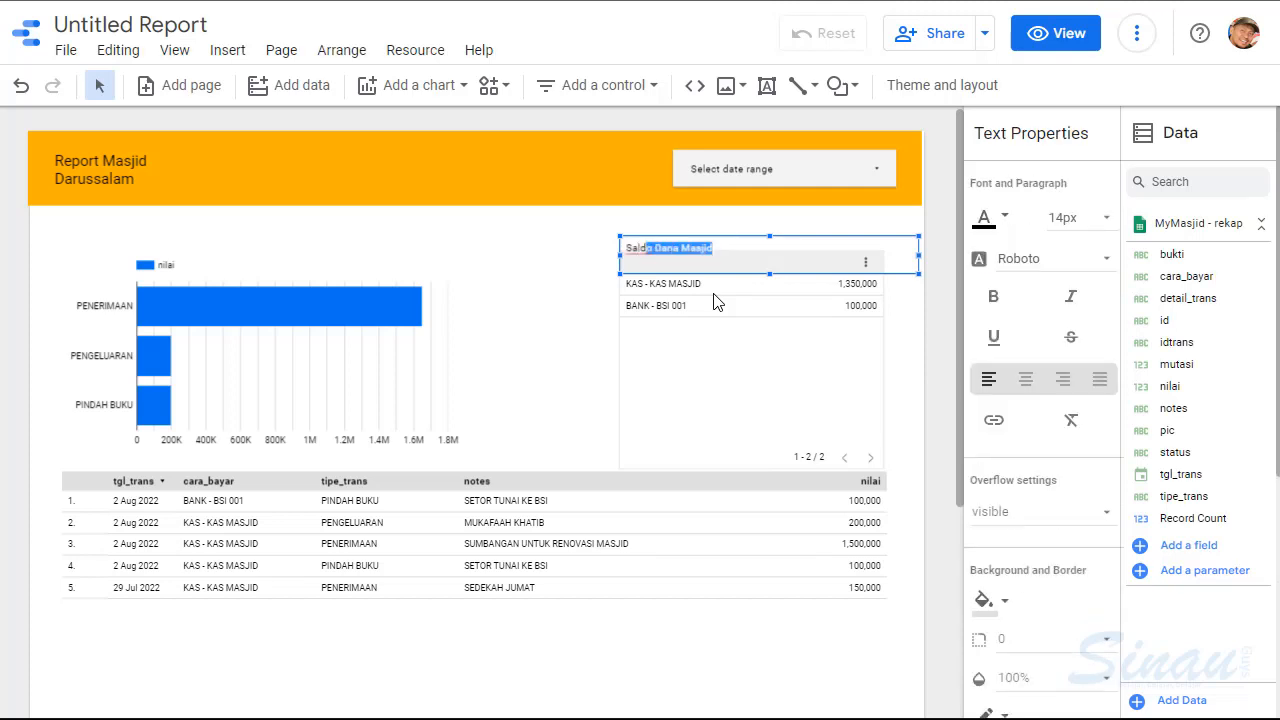
{"action": "left_click", "coordinate": [1101, 227]}
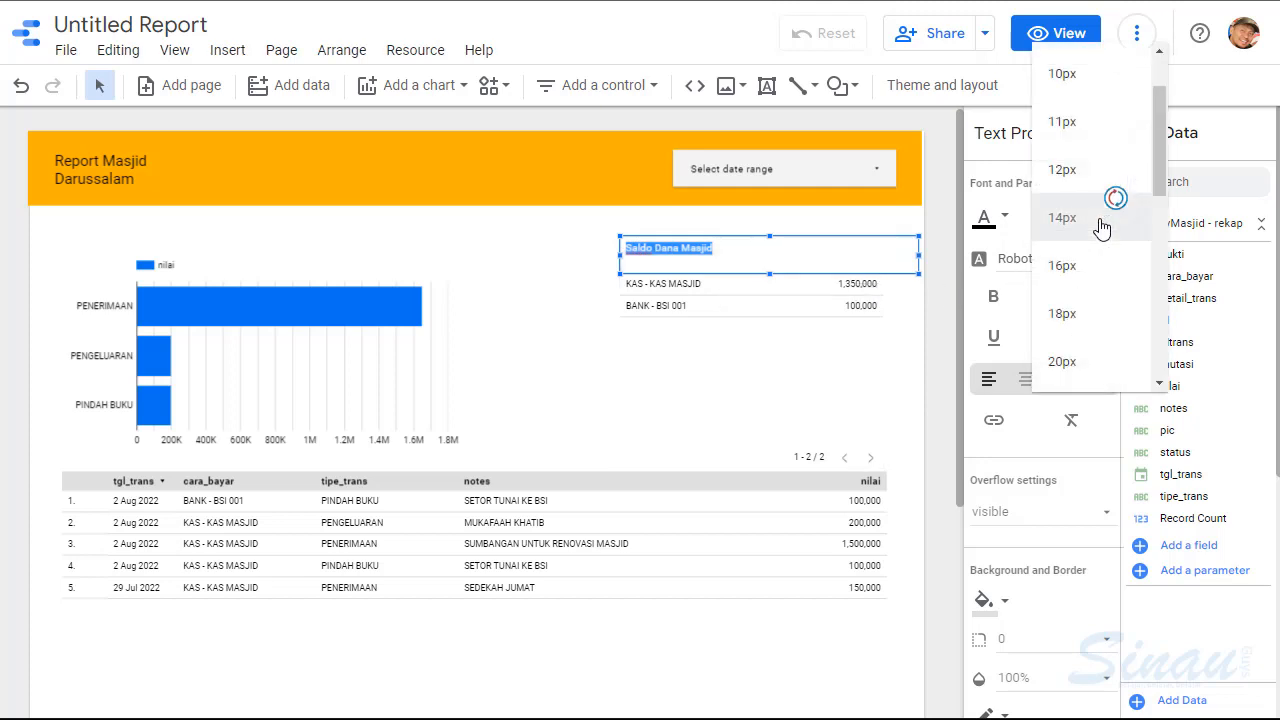
{"action": "left_click", "coordinate": [1062, 364]}
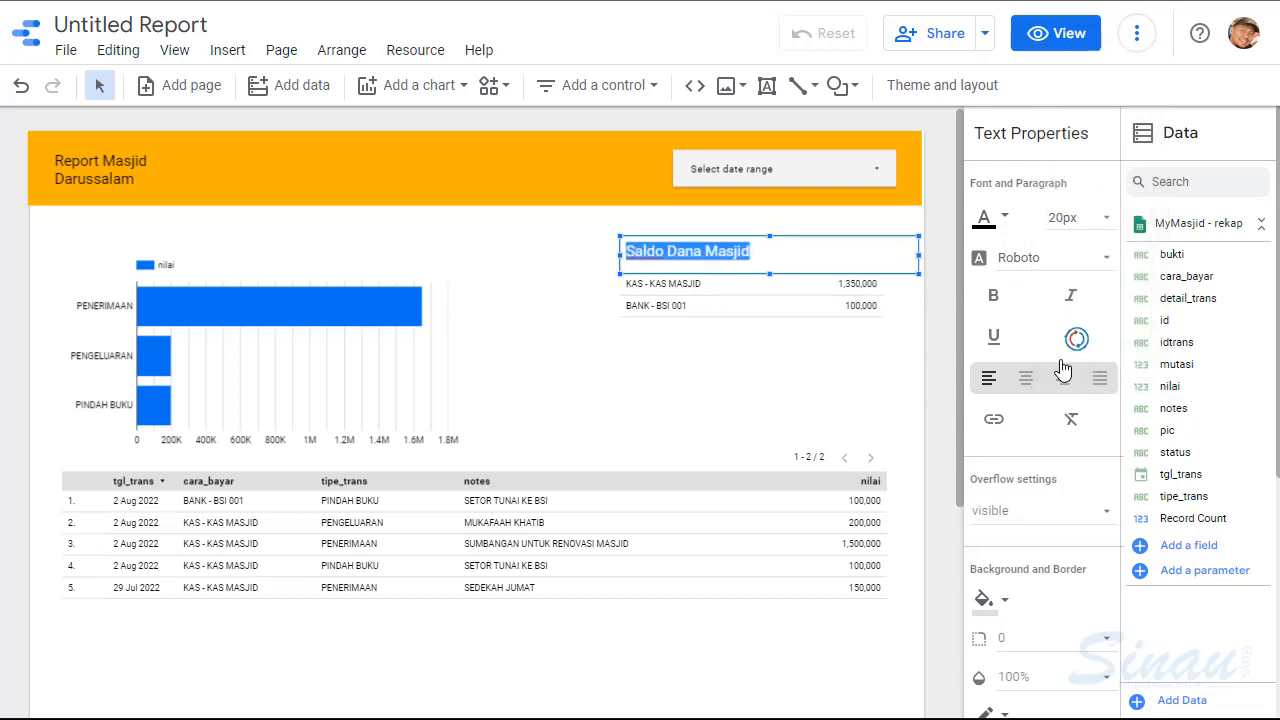
{"action": "left_click", "coordinate": [528, 287]}
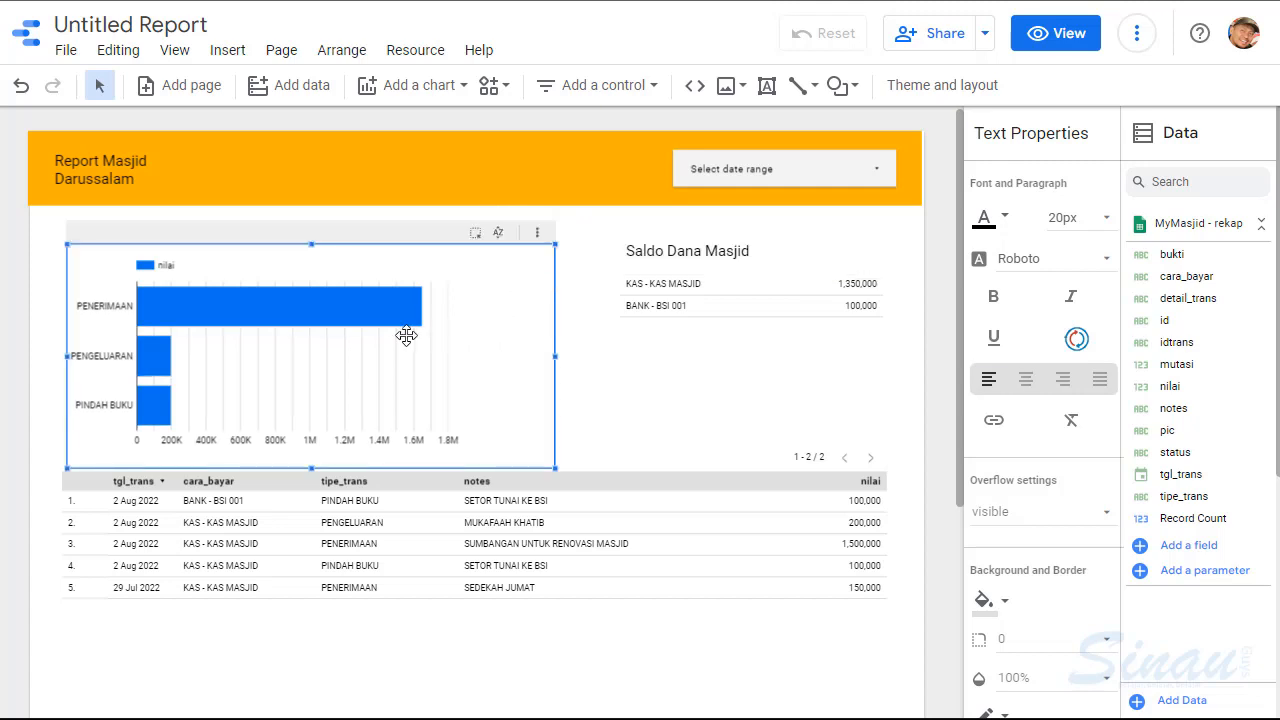
{"action": "left_click", "coordinate": [357, 314]}
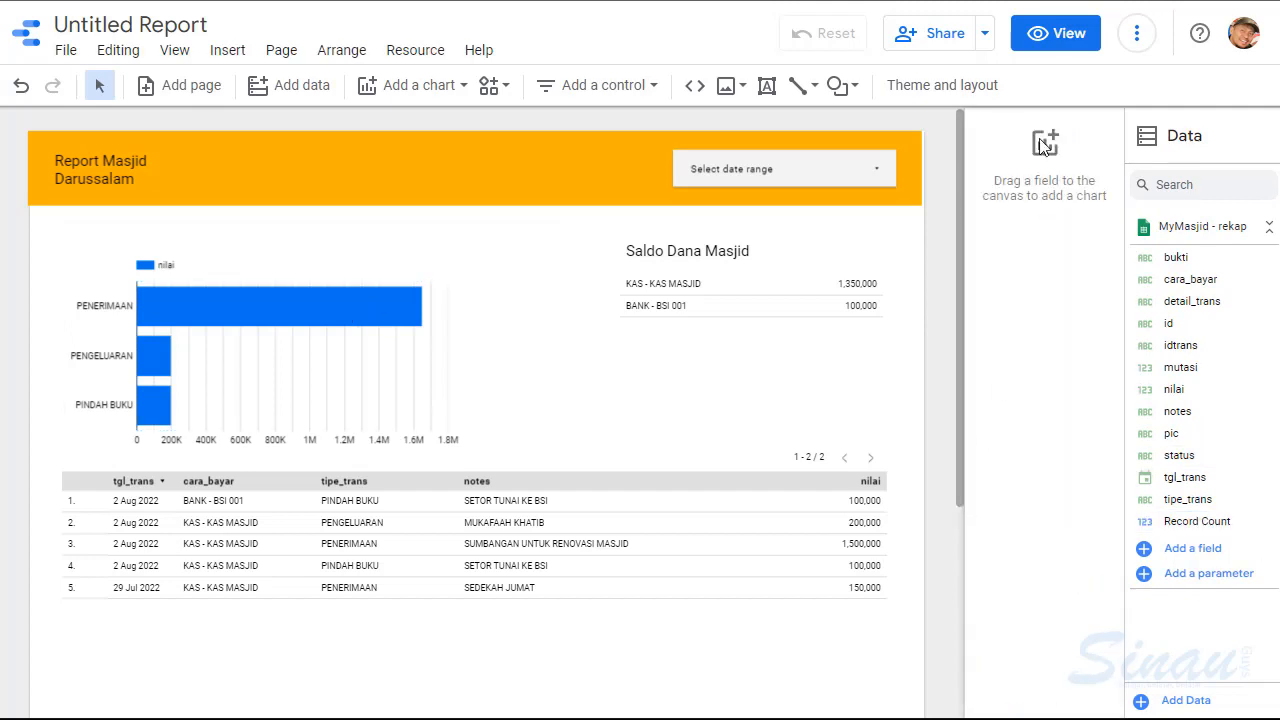
{"action": "left_click", "coordinate": [305, 318]}
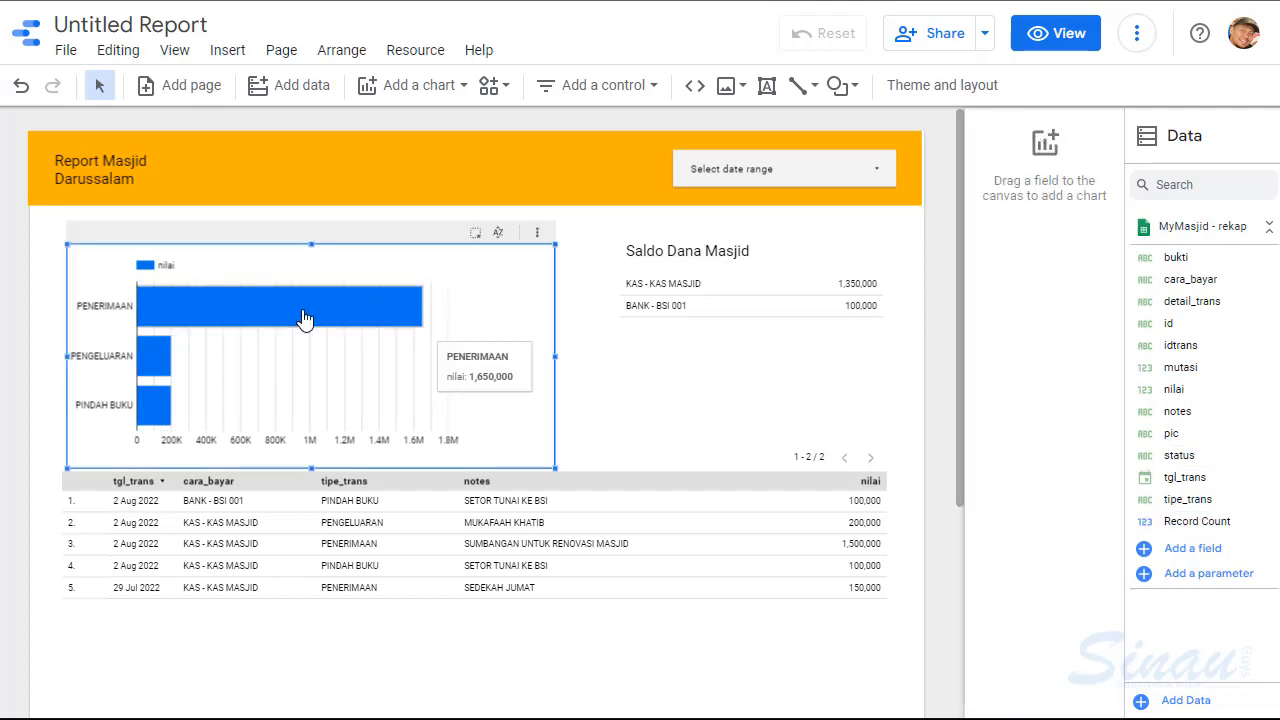
{"action": "left_click", "coordinate": [305, 318]}
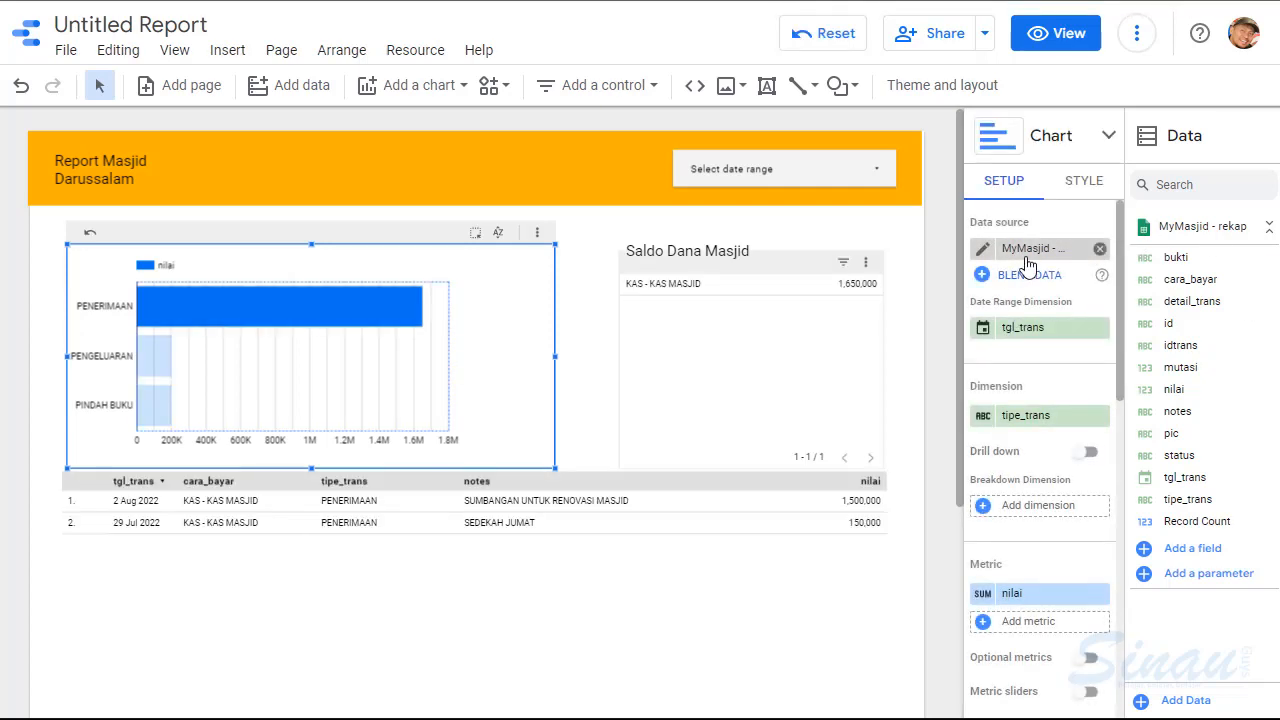
{"action": "left_click", "coordinate": [584, 281]}
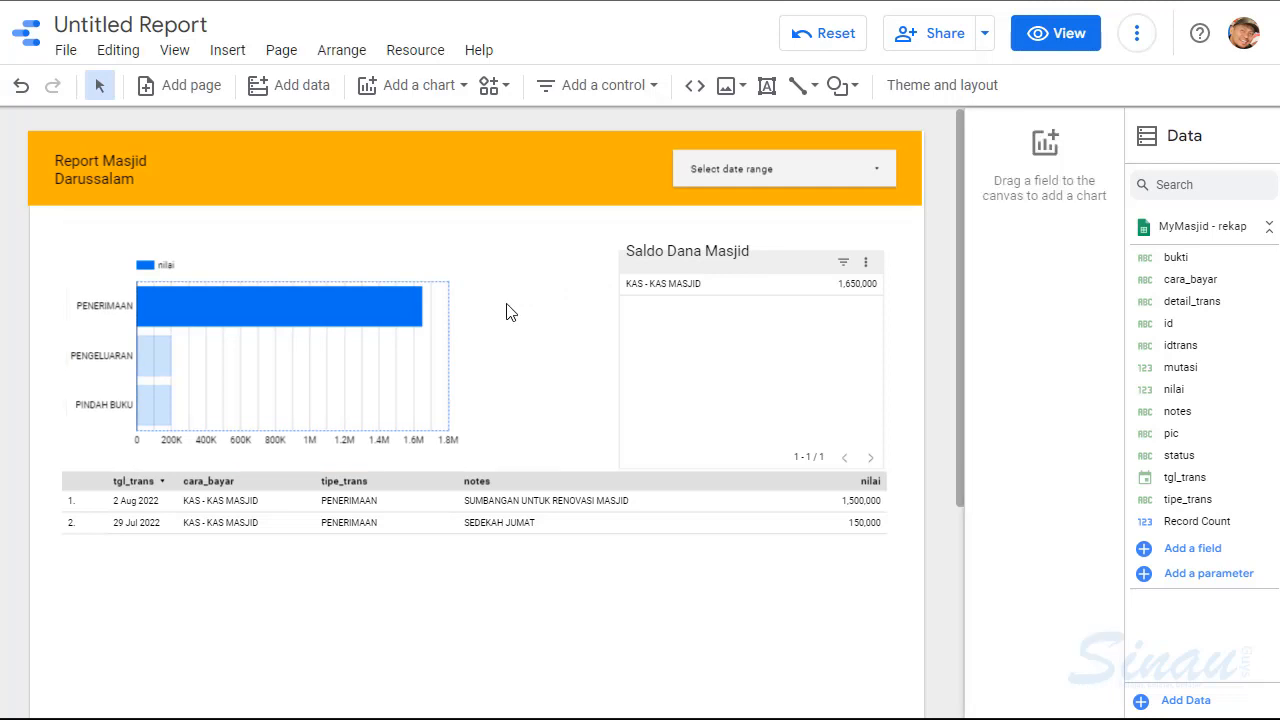
Change the bar chart's series colour to green
{"action": "left_click", "coordinate": [449, 355]}
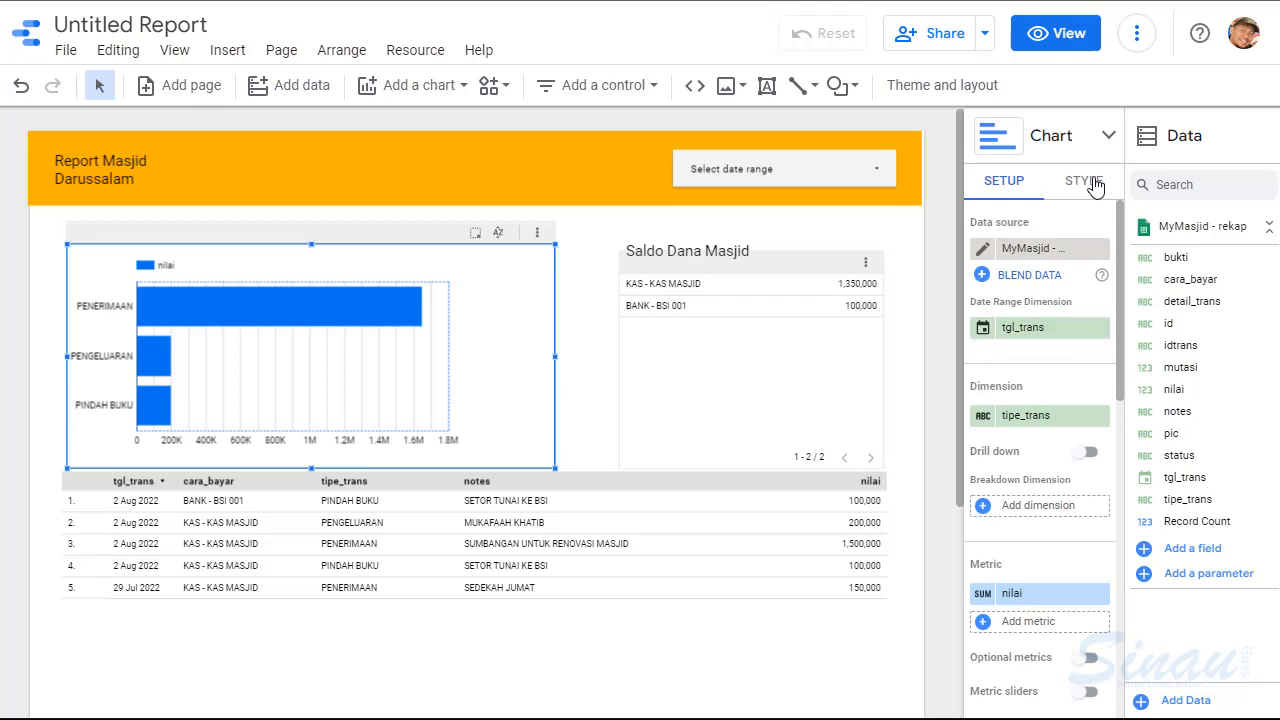
{"action": "left_click", "coordinate": [1095, 187]}
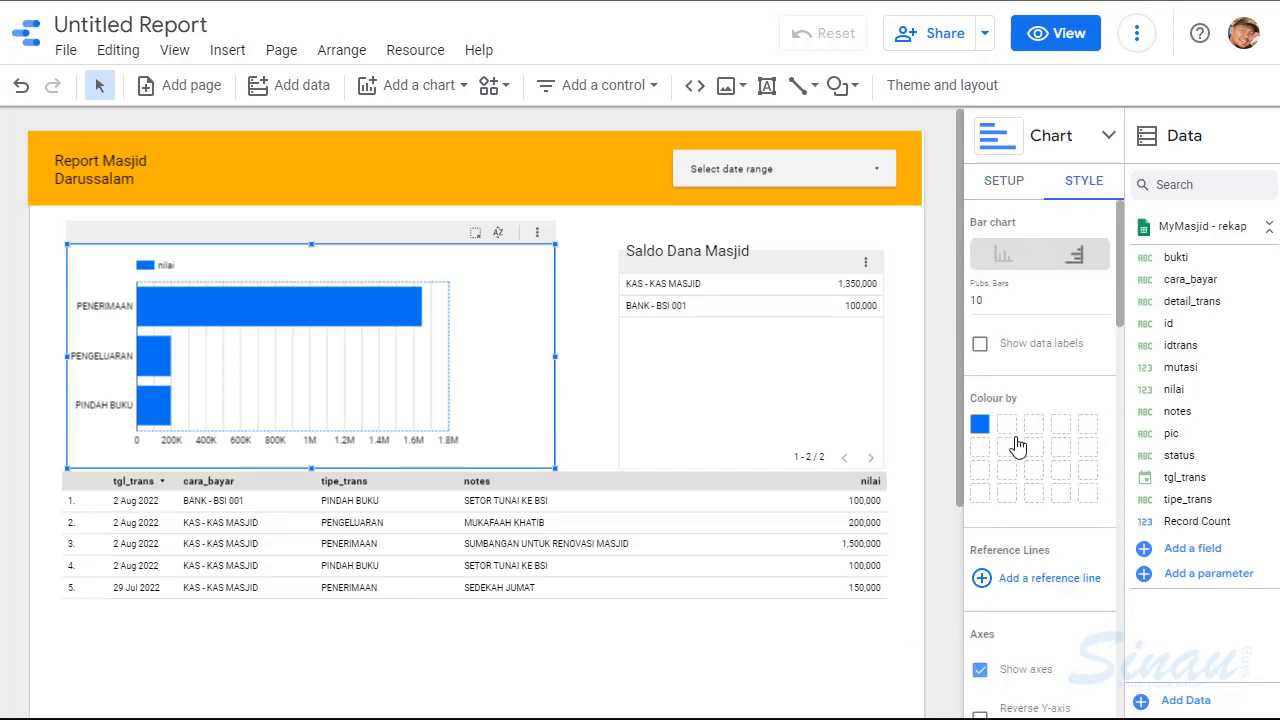
{"action": "left_click", "coordinate": [980, 425]}
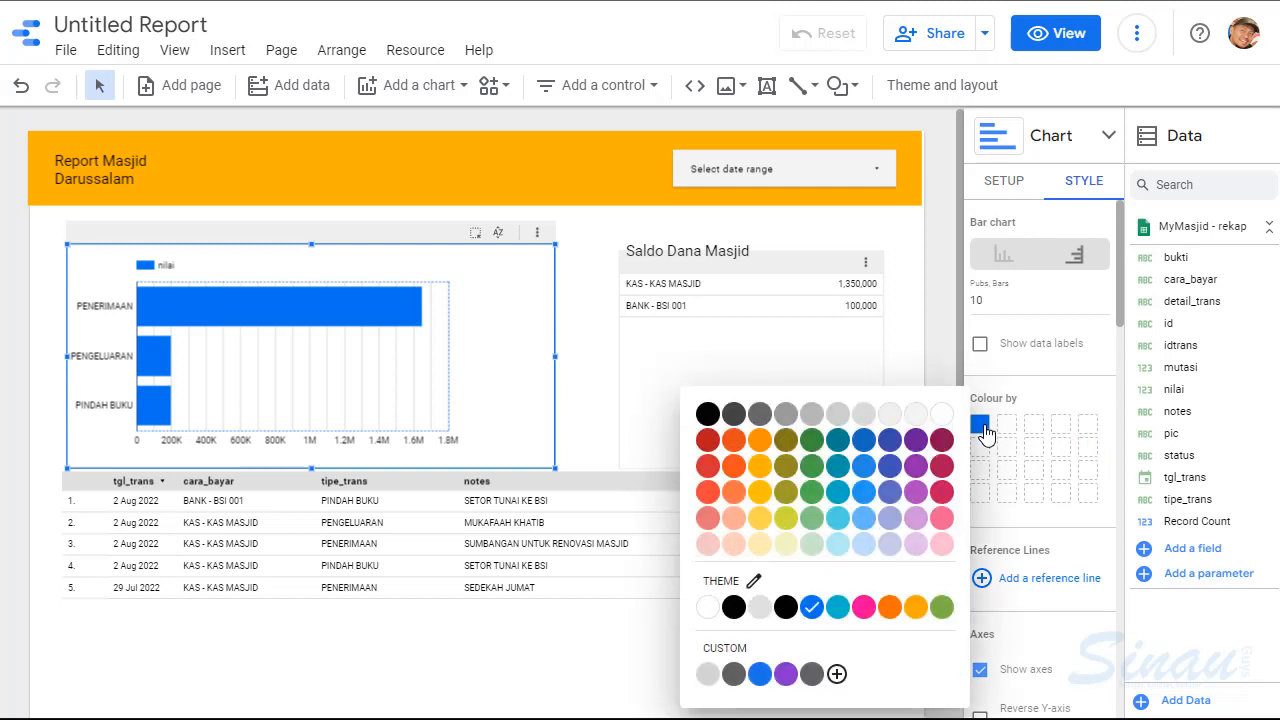
{"action": "left_click", "coordinate": [811, 493]}
{"action": "left_click", "coordinate": [942, 279]}
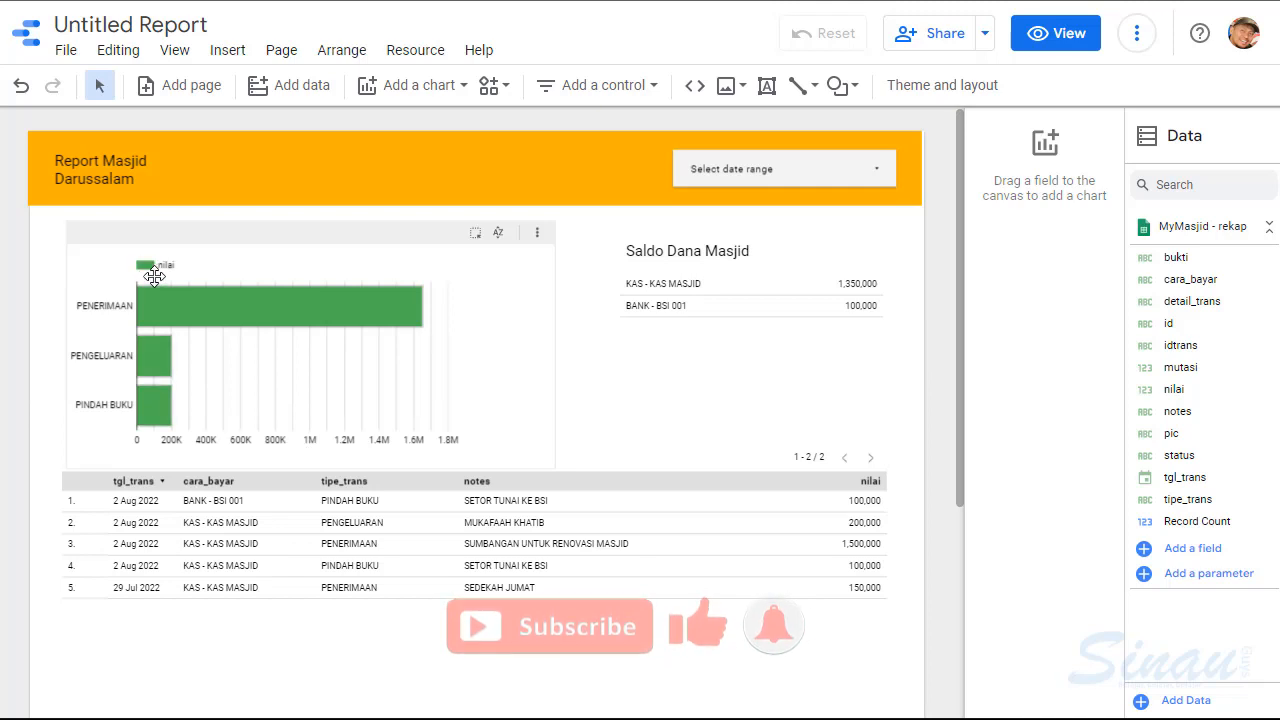
Switch the report to view mode and look over the header, bar chart and both tables
{"action": "mouse_move", "coordinate": [307, 311]}
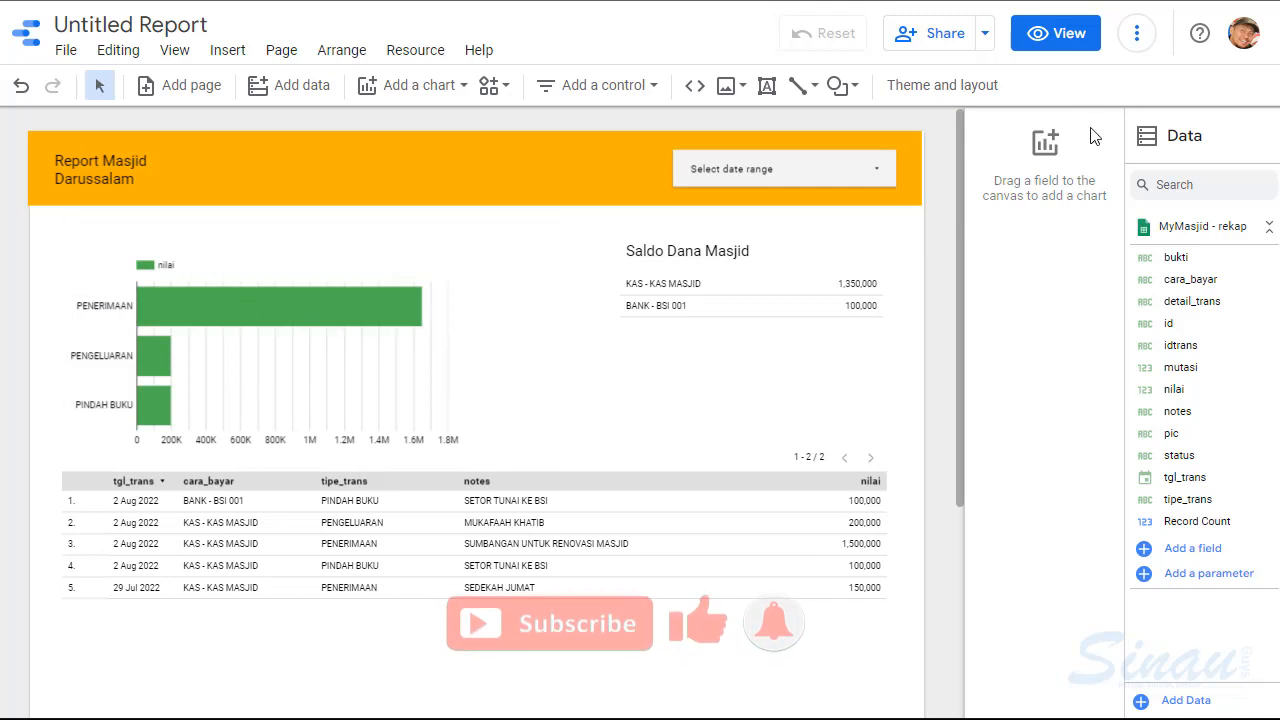
{"action": "left_click", "coordinate": [1064, 36]}
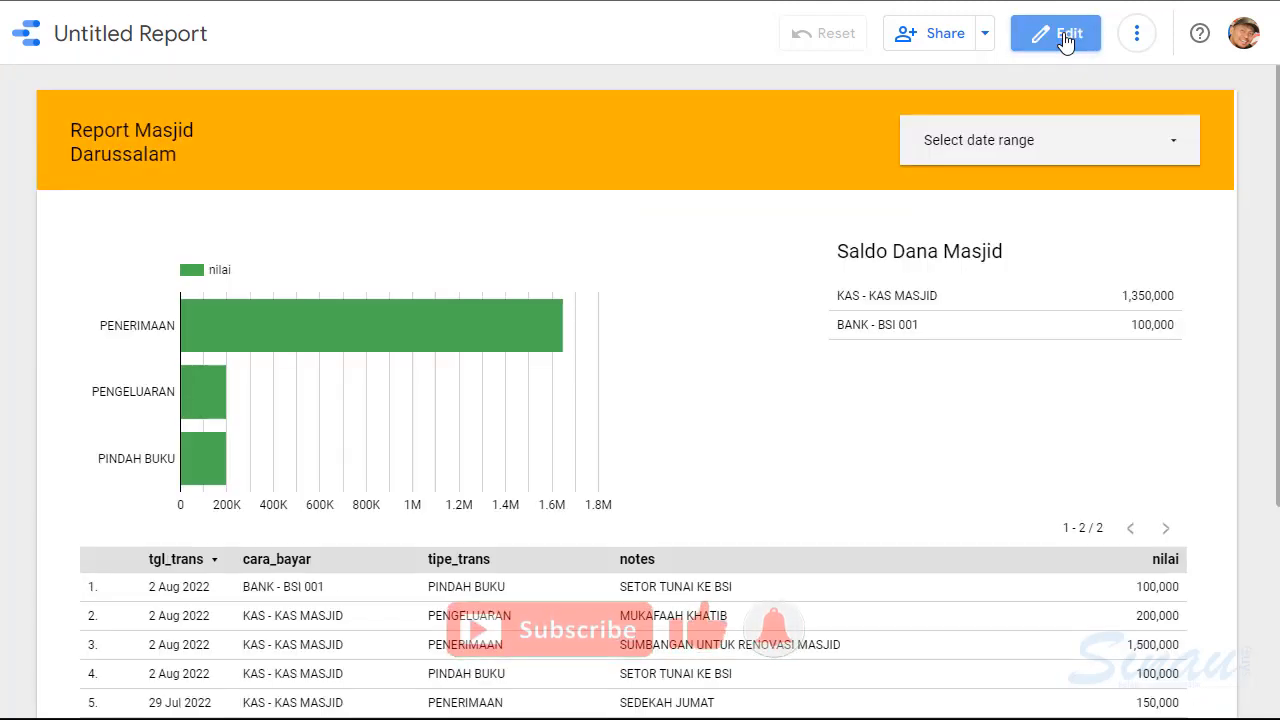
{"action": "scroll", "coordinate": [586, 383], "scroll_direction": "down", "scroll_amount": 3}
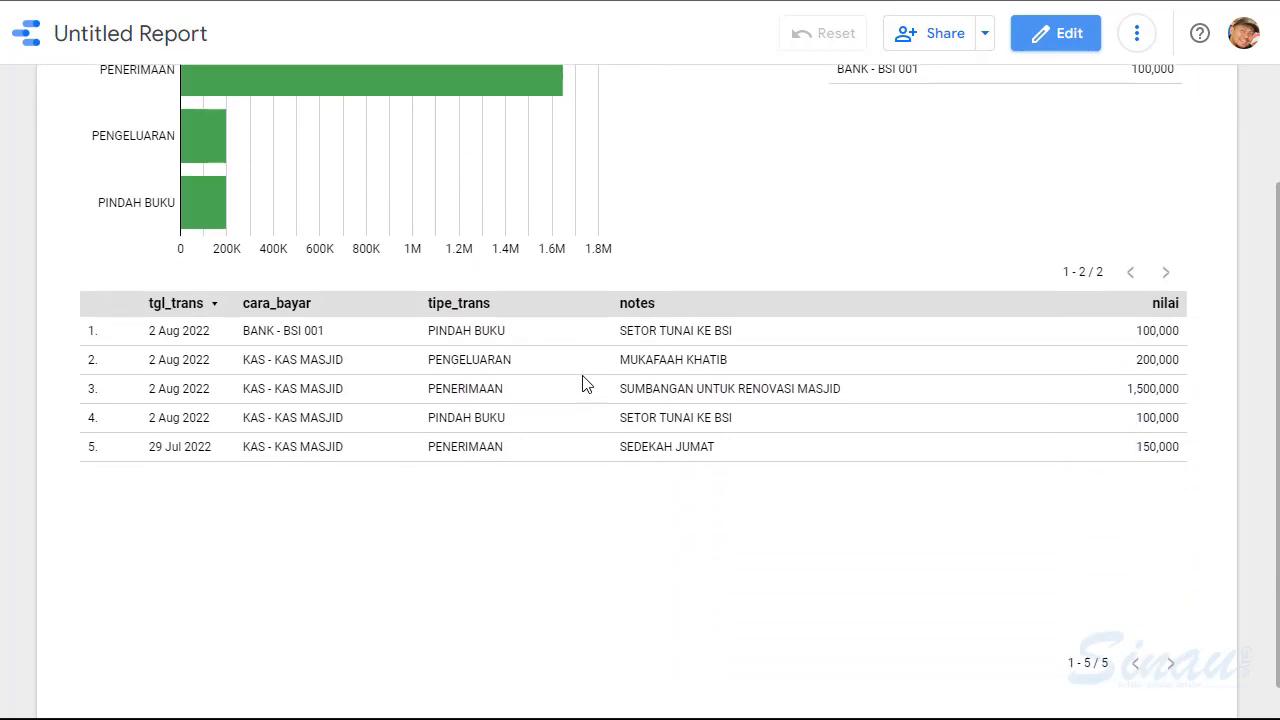
{"action": "scroll", "coordinate": [586, 383], "scroll_direction": "up", "scroll_amount": 3}
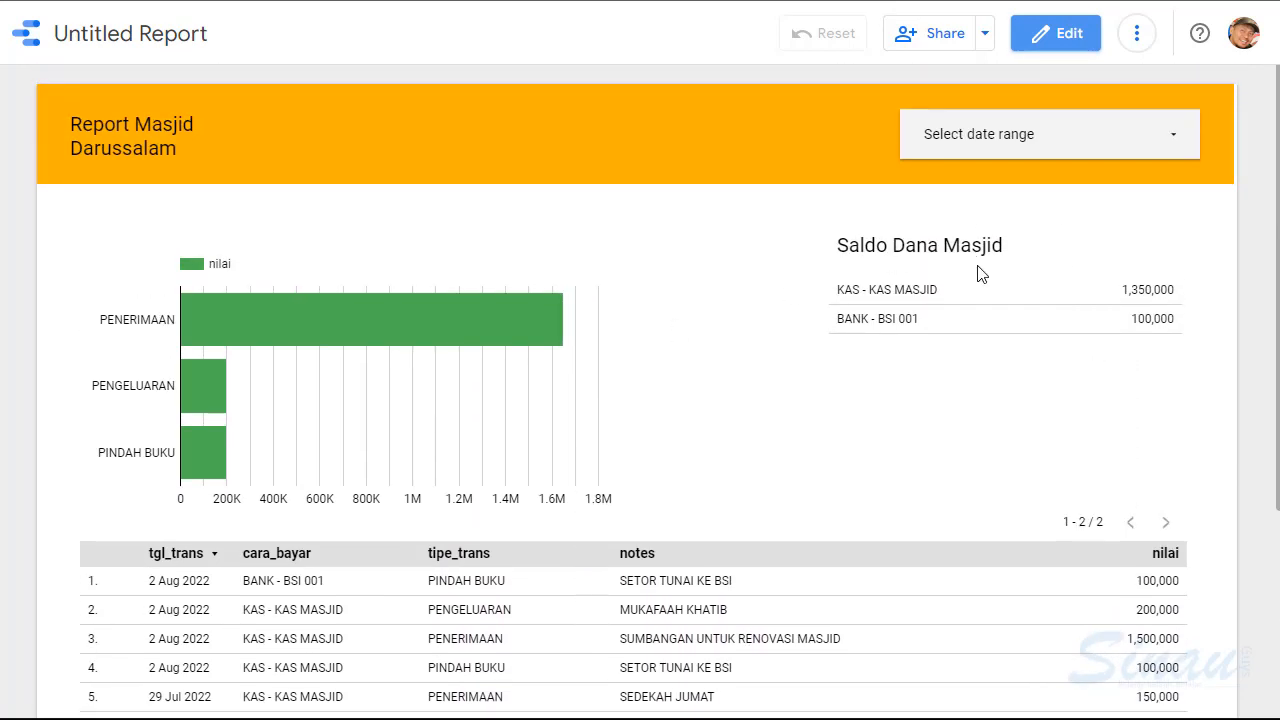
Filter the report by the KAS - KAS MASJID row of the balance table, check the transactions, and clear the filter
{"action": "left_click", "coordinate": [897, 300]}
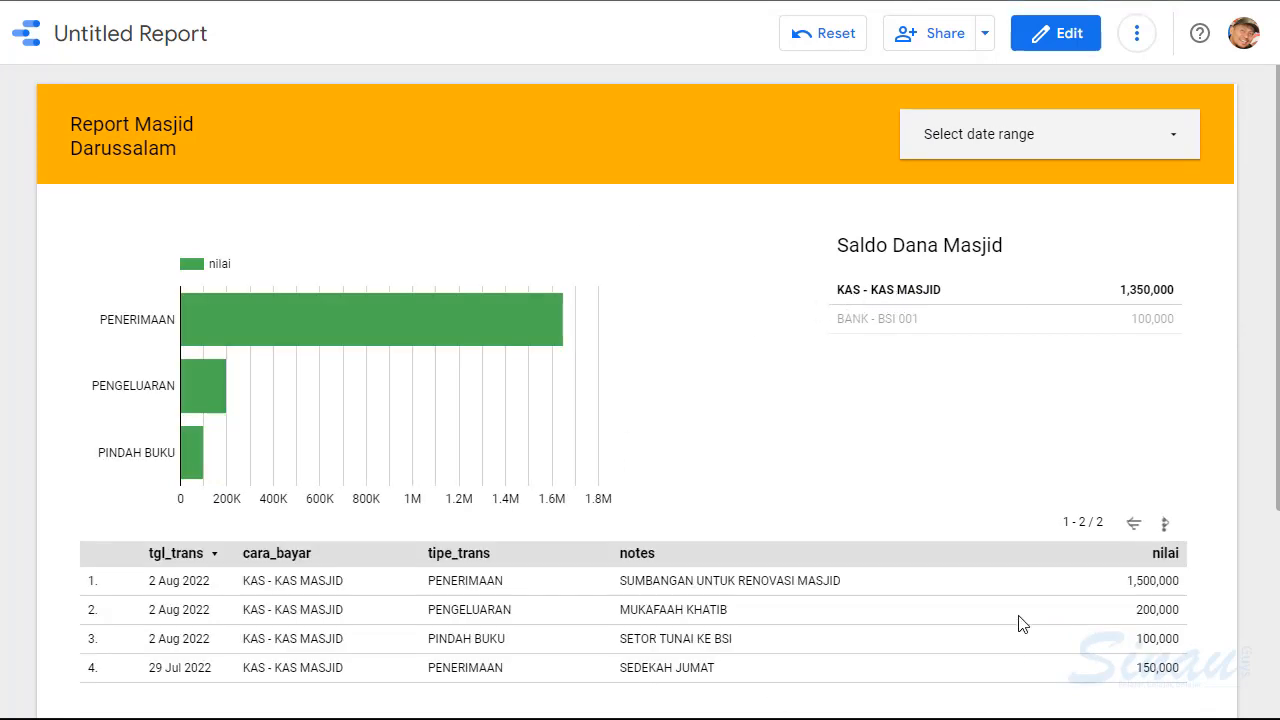
{"action": "scroll", "coordinate": [843, 430], "scroll_direction": "down", "scroll_amount": 1}
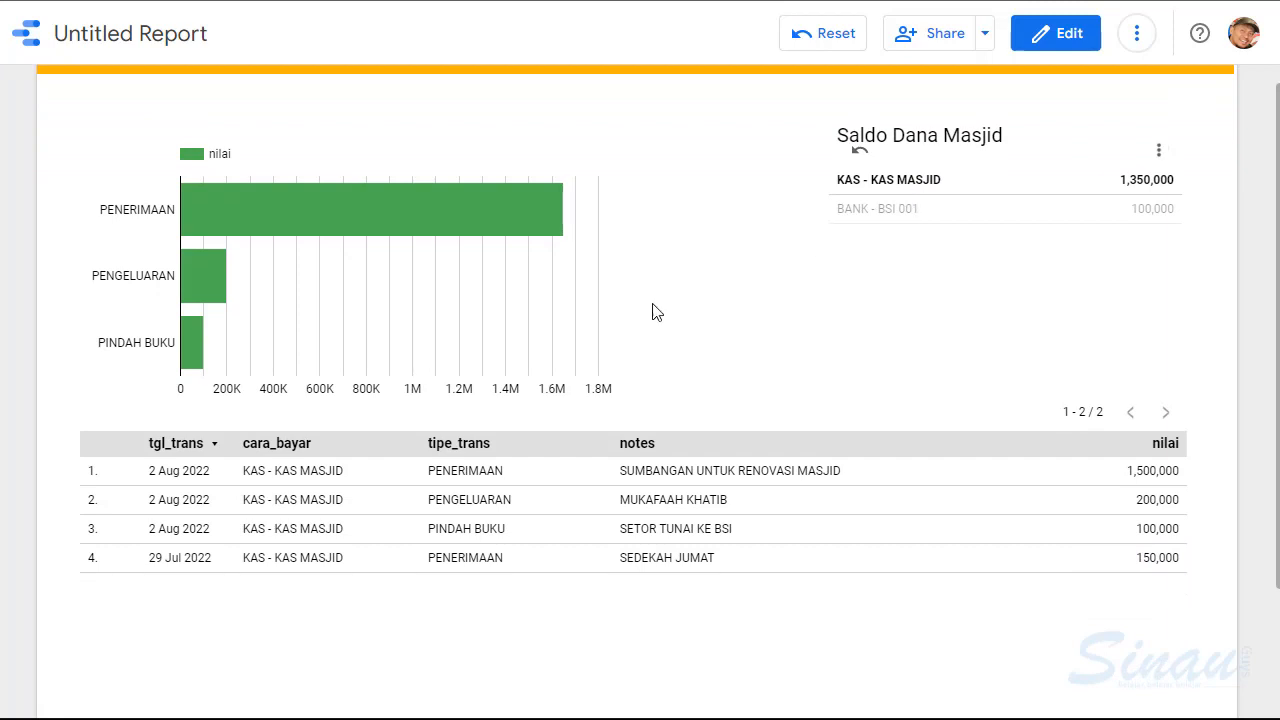
{"action": "left_click", "coordinate": [859, 157]}
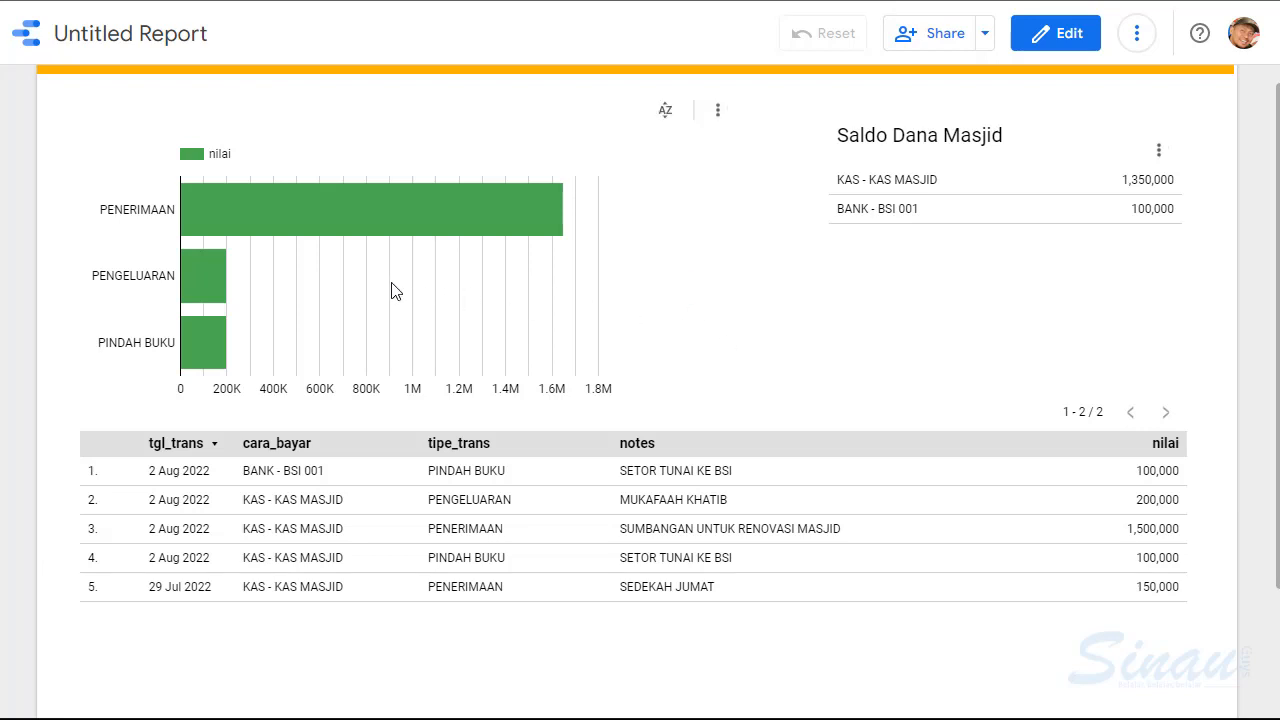
Filter the report by the PENERIMAAN, PENGELUARAN and PINDAH BUKU bars in turn, and reset the chart's filter
{"action": "left_click", "coordinate": [373, 221]}
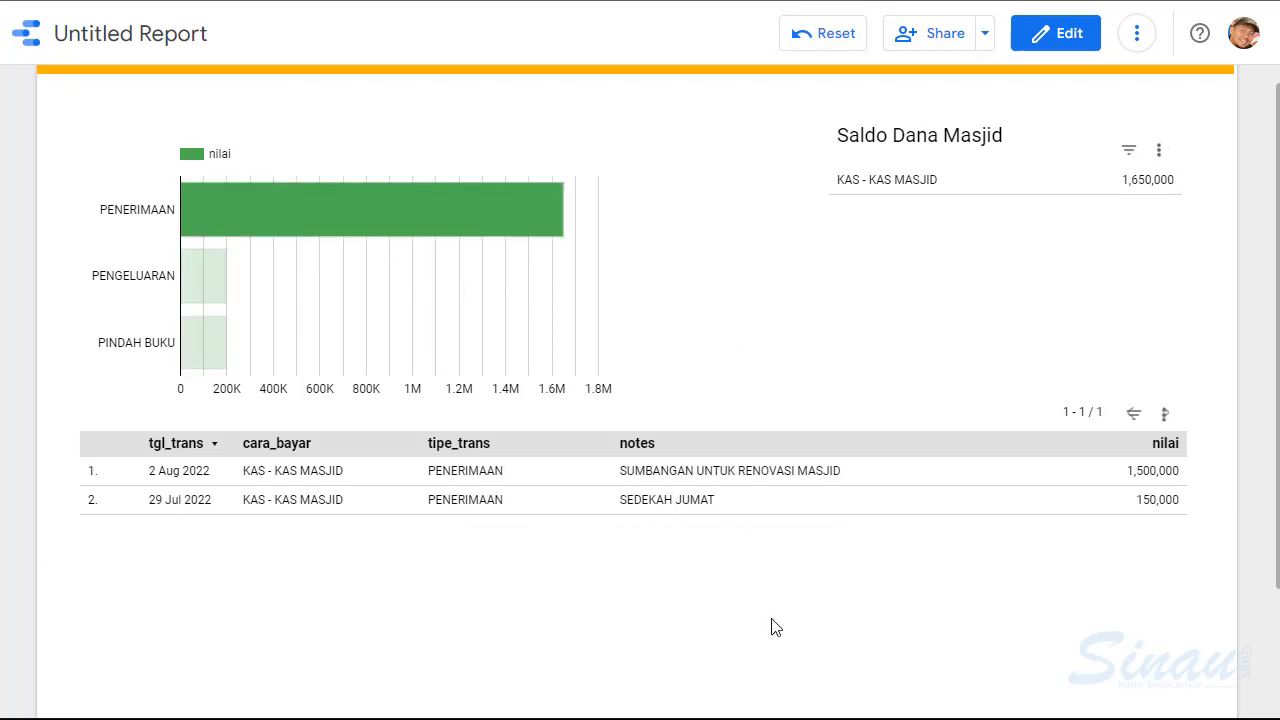
{"action": "left_click", "coordinate": [199, 287]}
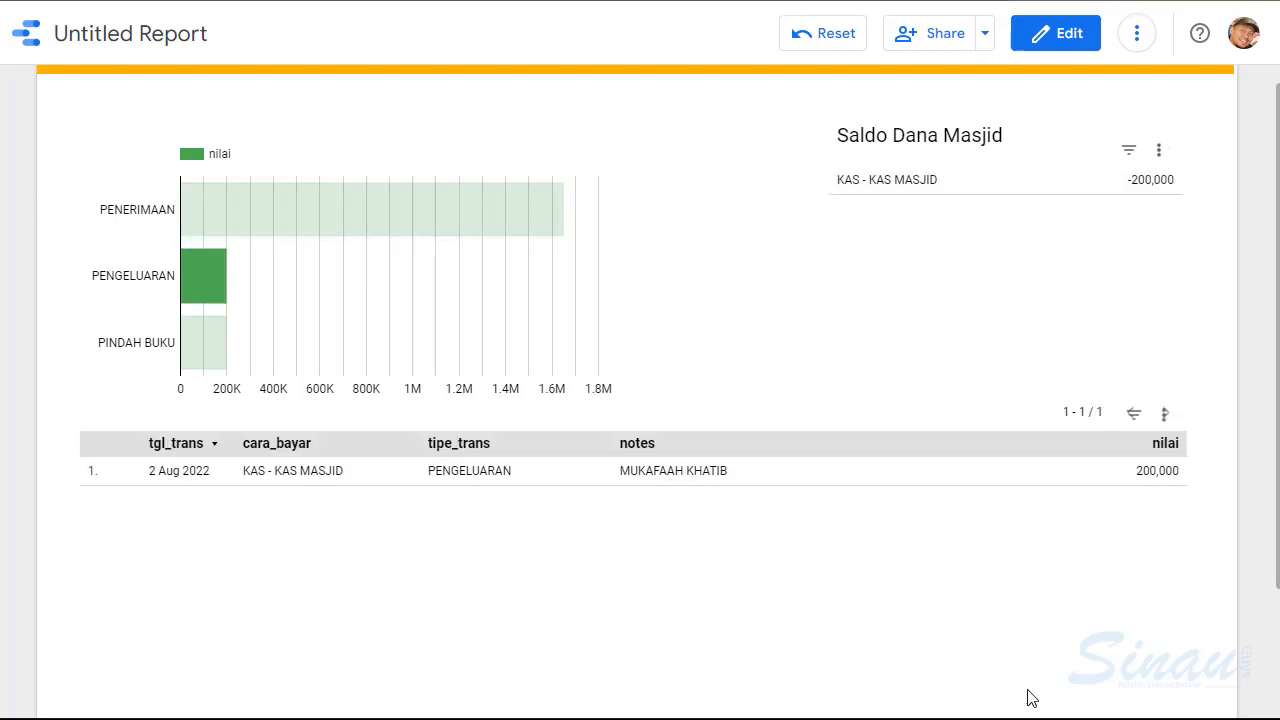
{"action": "left_click", "coordinate": [202, 355]}
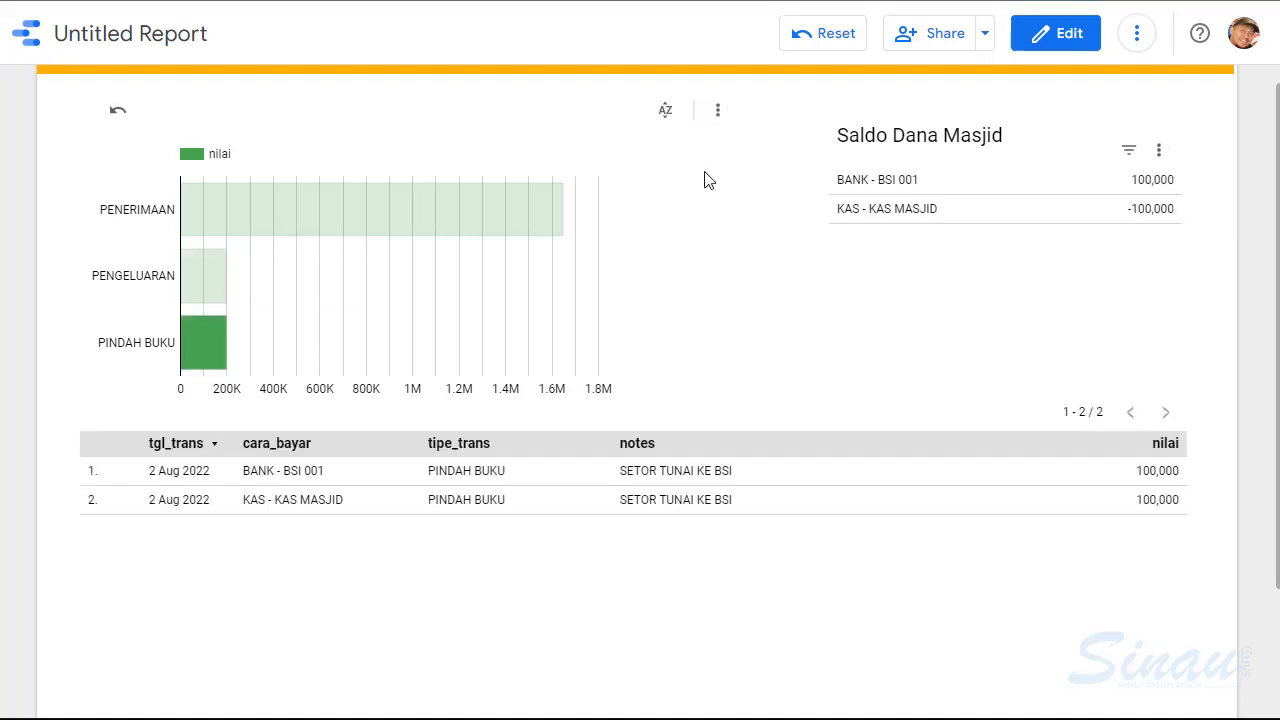
{"action": "left_click", "coordinate": [117, 111]}
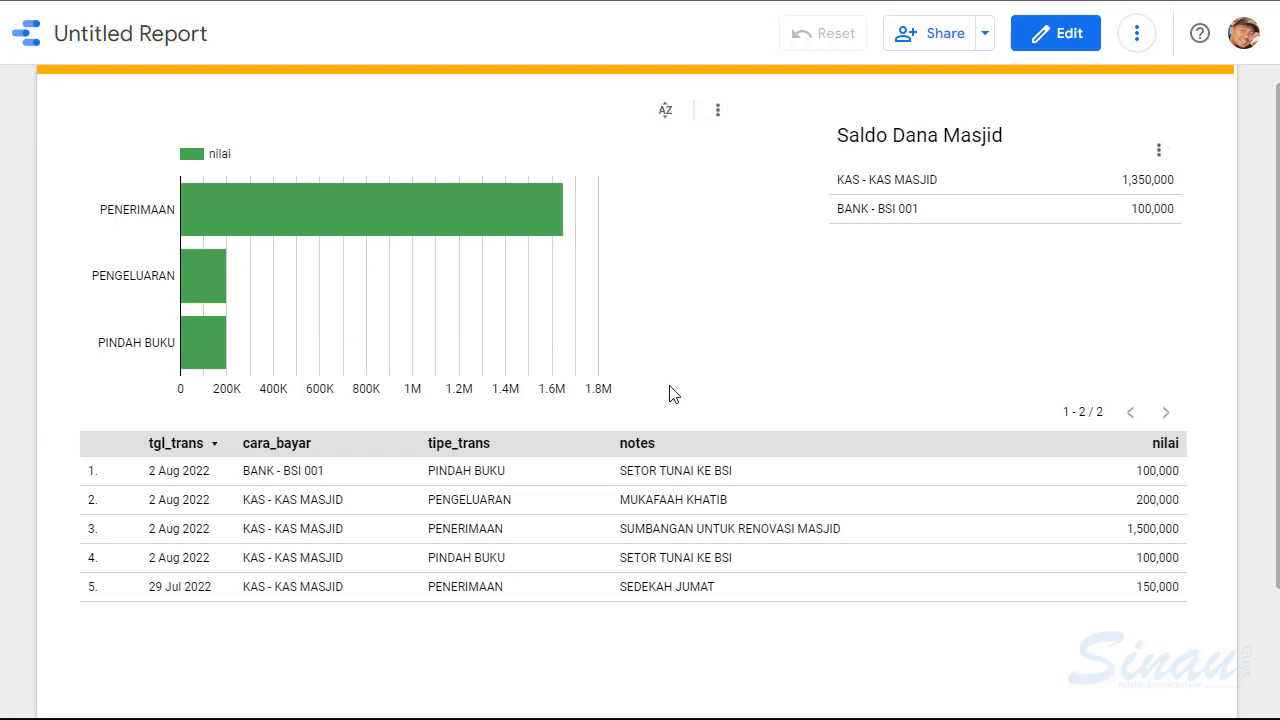
Set the report's date range to 1 Jul 2022 - 31 Aug 2022 and apply it
{"action": "scroll", "coordinate": [673, 394], "scroll_direction": "up", "scroll_amount": 1}
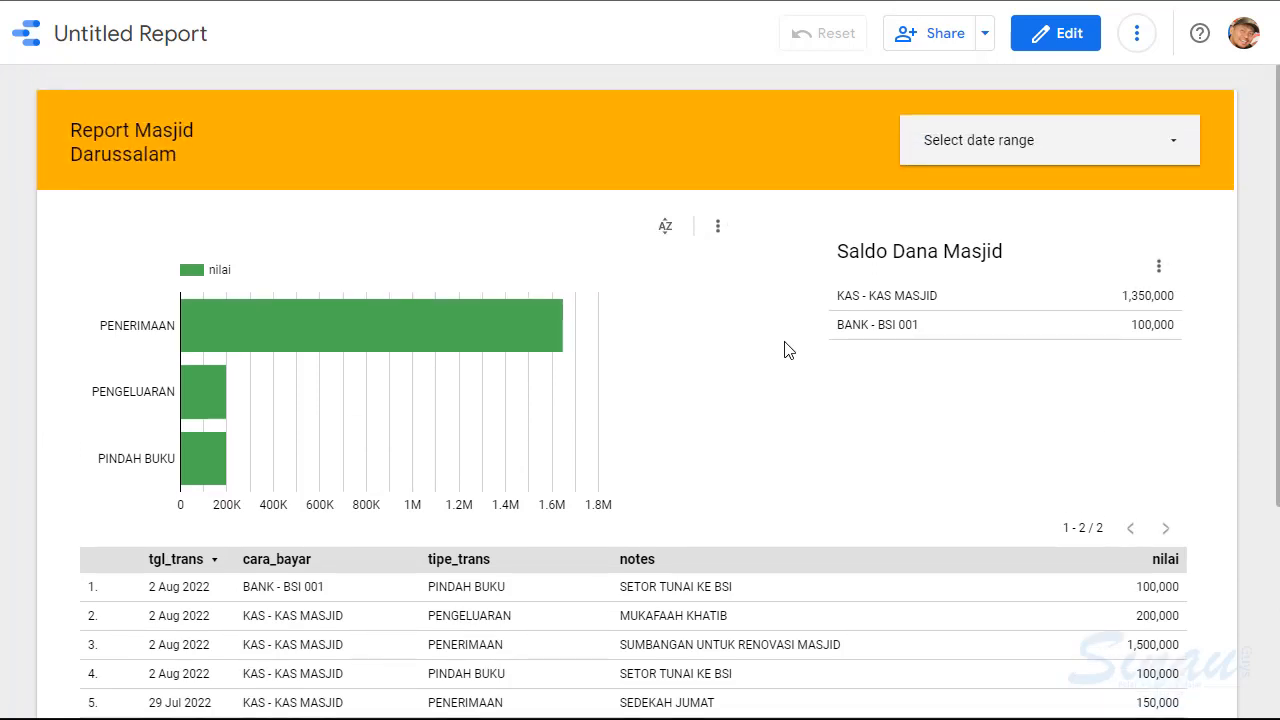
{"action": "left_click", "coordinate": [1143, 138]}
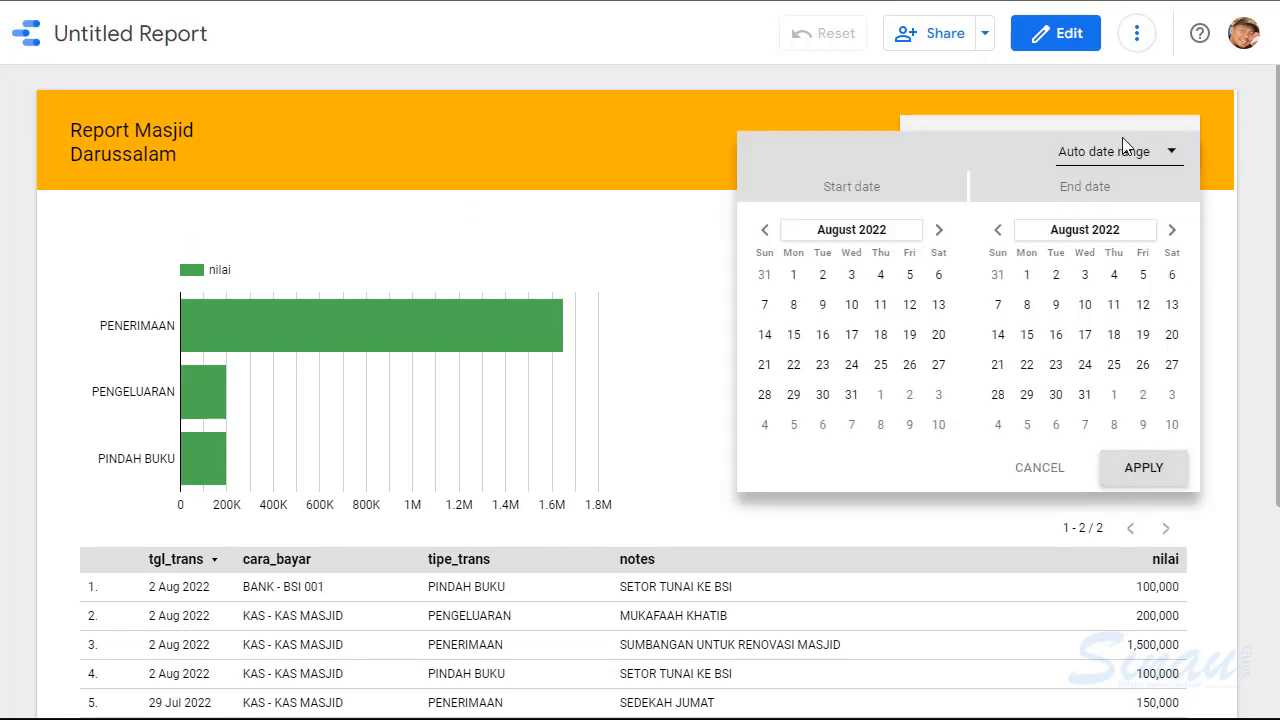
{"action": "left_click", "coordinate": [764, 230]}
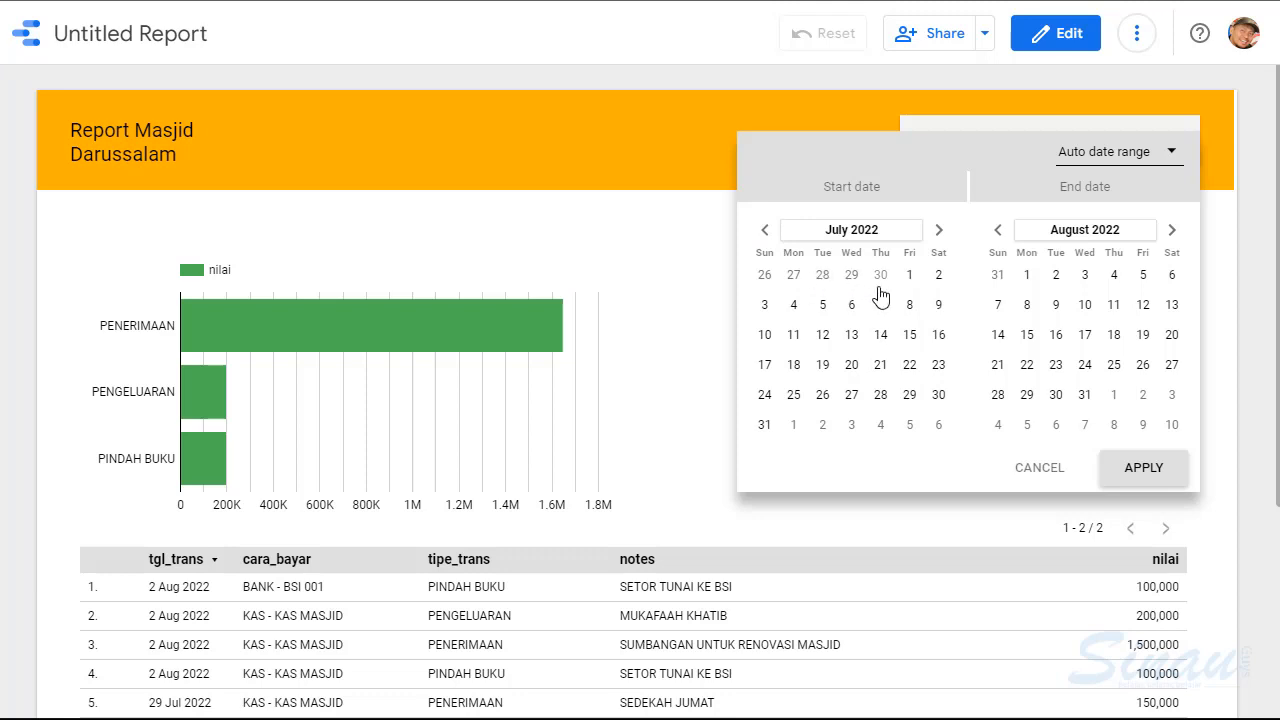
{"action": "left_click", "coordinate": [910, 280]}
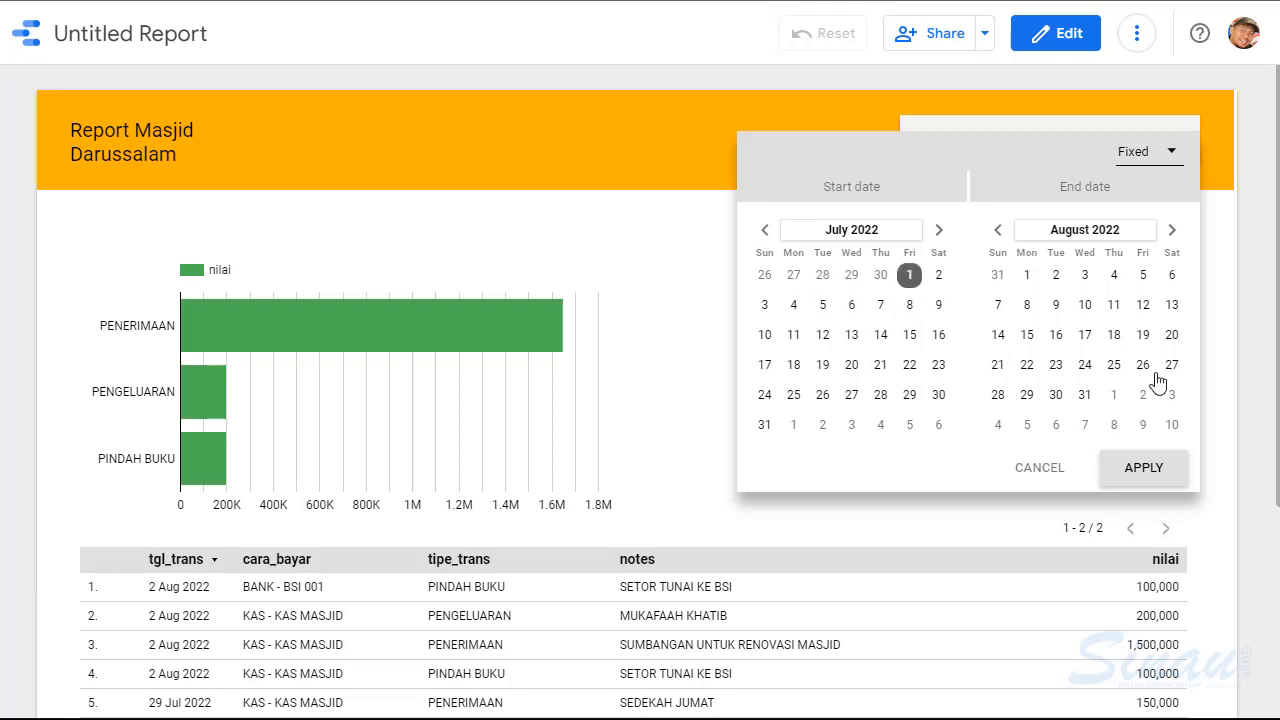
{"action": "left_click", "coordinate": [1087, 398]}
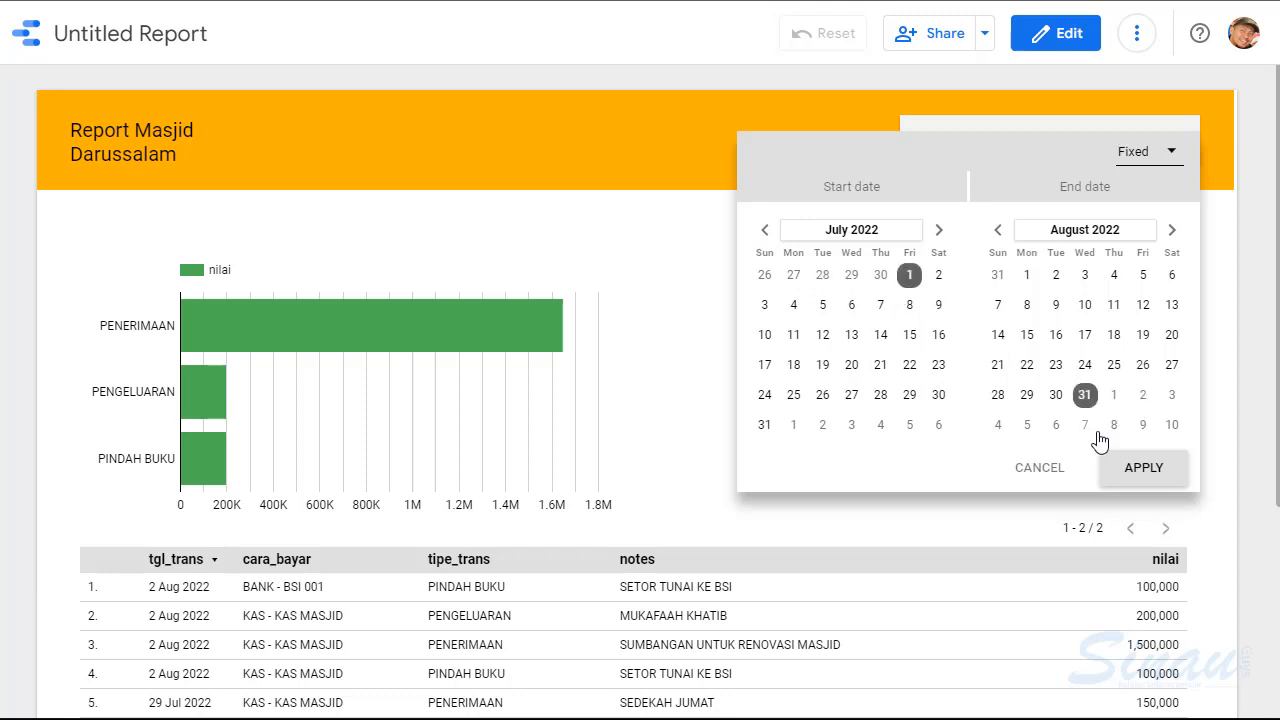
{"action": "left_click", "coordinate": [1150, 470]}
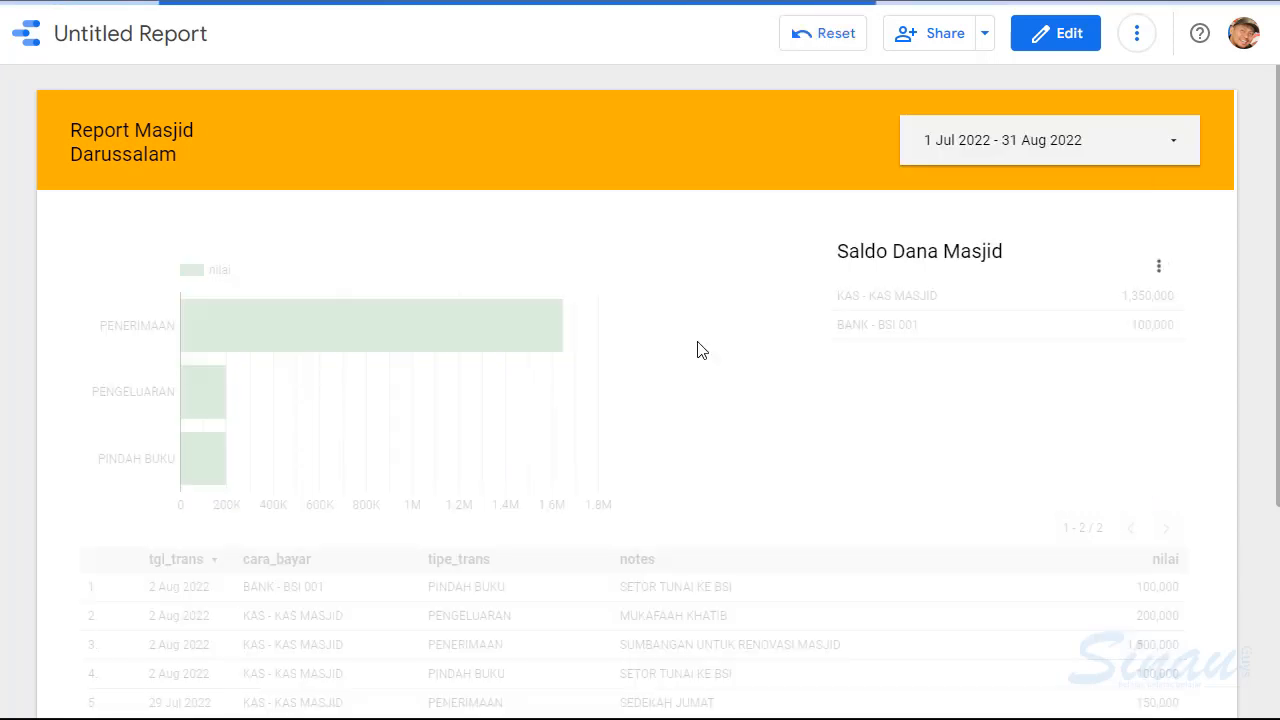
{"action": "scroll", "coordinate": [670, 344], "scroll_direction": "down", "scroll_amount": 2}
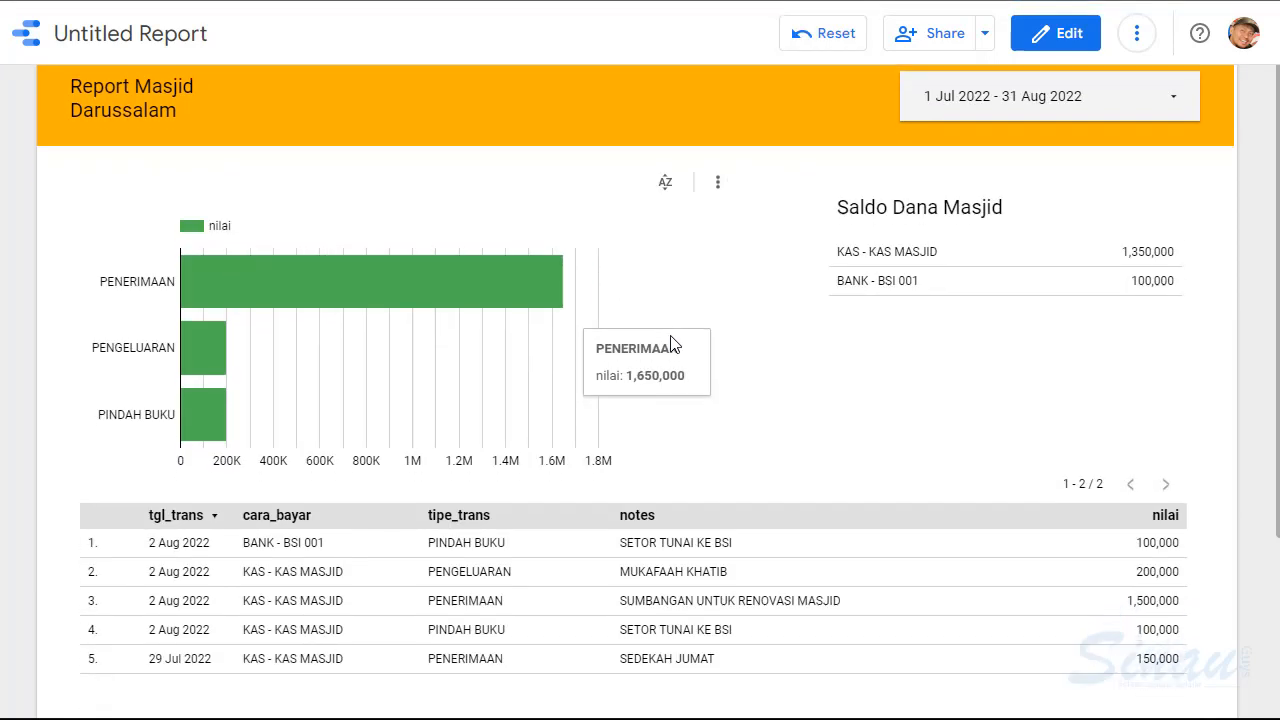
Set the end of the date range to 30 Jul 2022, apply it and look over the filtered report
{"action": "scroll", "coordinate": [670, 344], "scroll_direction": "up", "scroll_amount": 2}
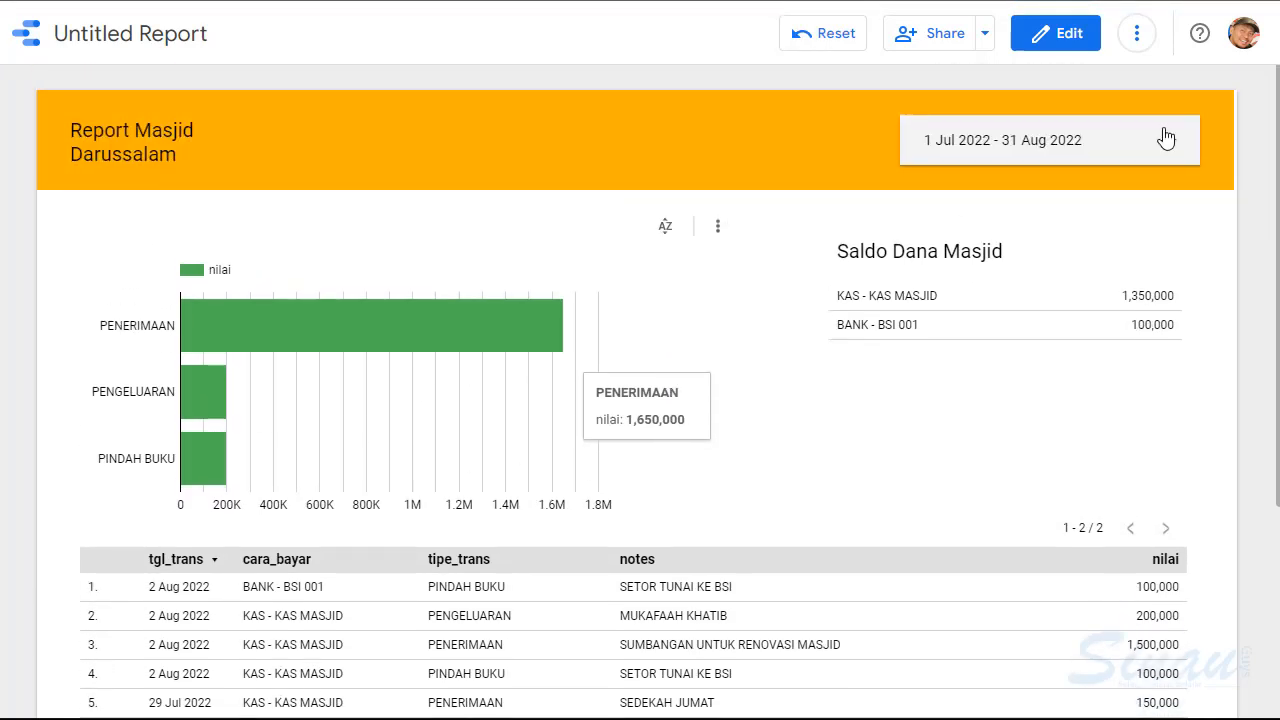
{"action": "left_click", "coordinate": [1138, 150]}
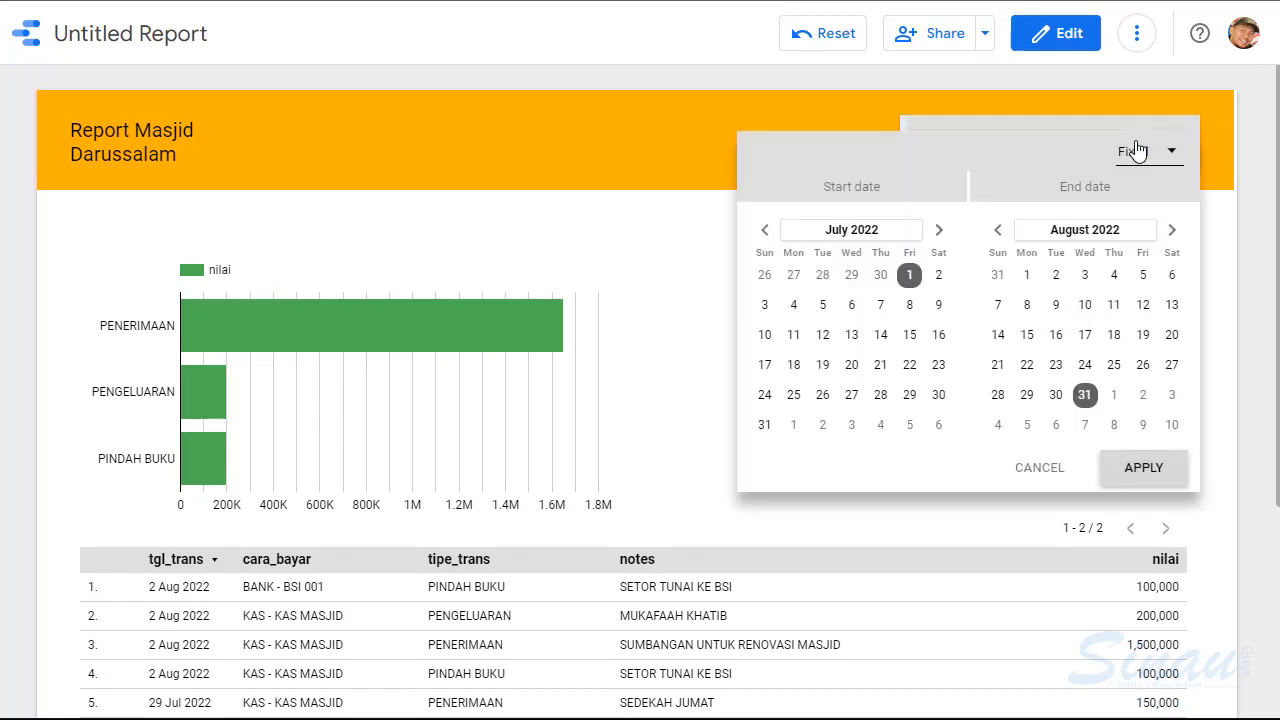
{"action": "left_click", "coordinate": [1000, 232]}
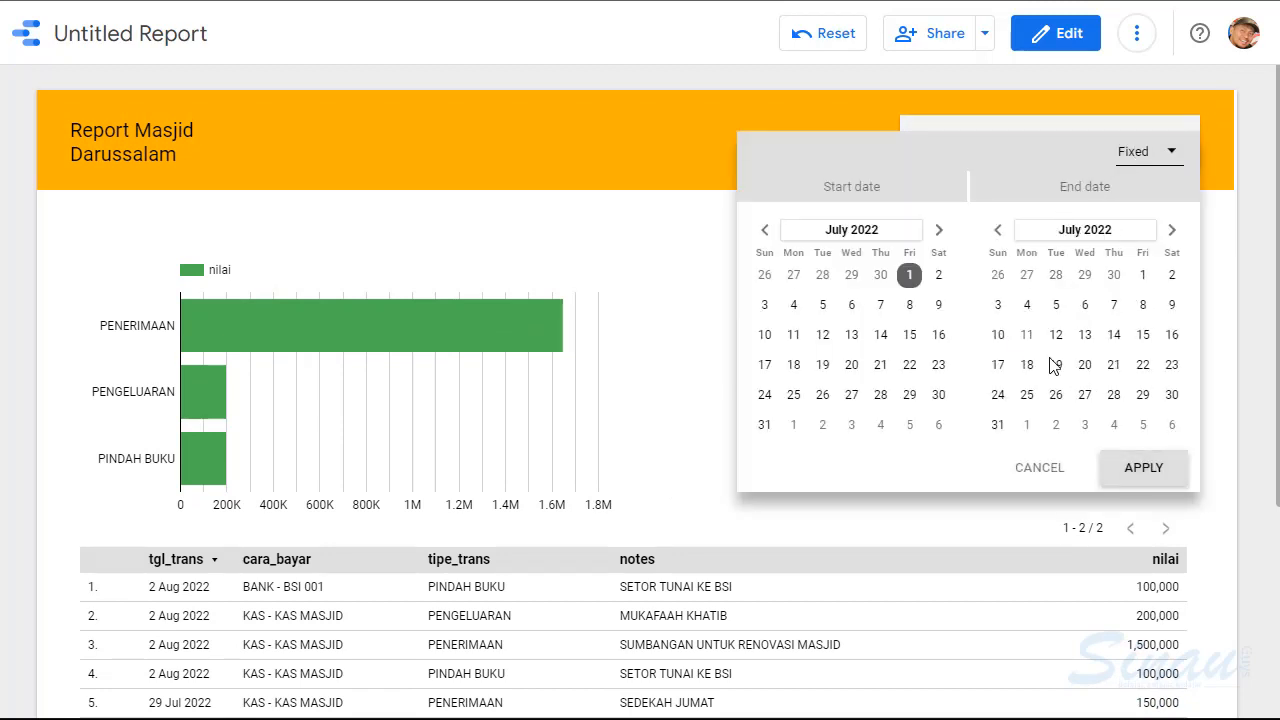
{"action": "left_click", "coordinate": [998, 426]}
{"action": "left_click", "coordinate": [1170, 400]}
{"action": "left_click", "coordinate": [1144, 468]}
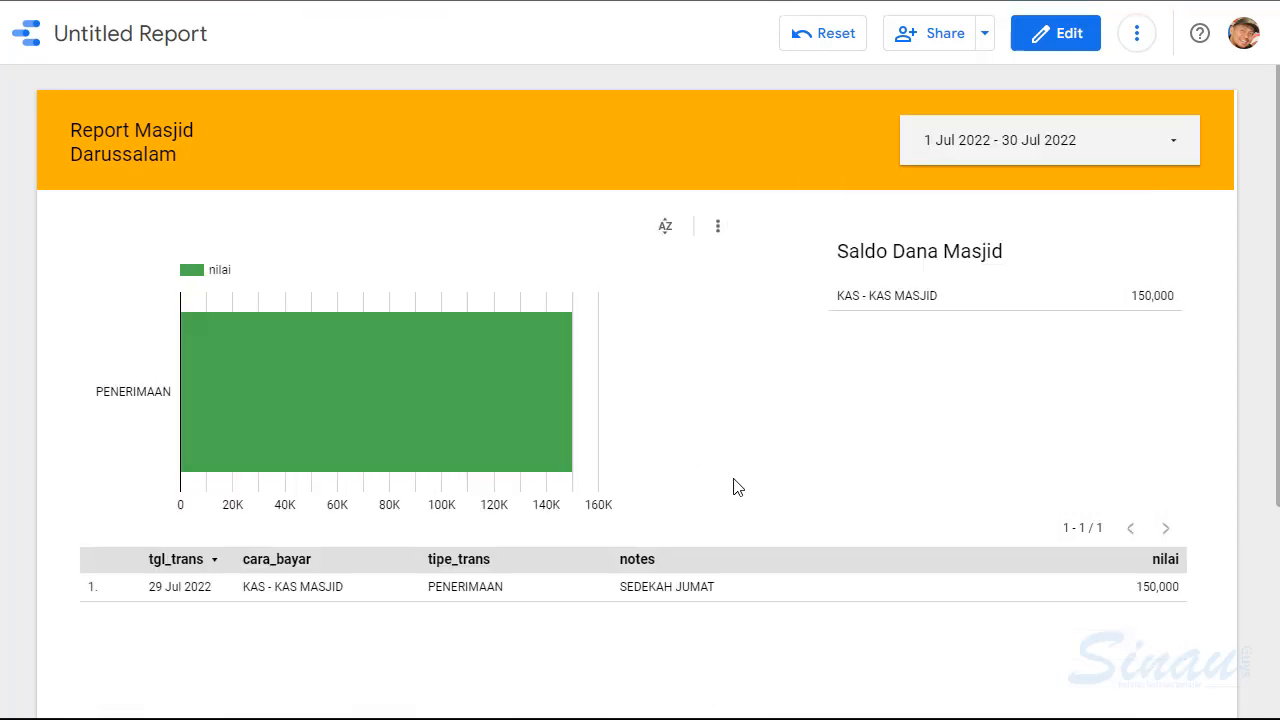
{"action": "scroll", "coordinate": [735, 487], "scroll_direction": "down", "scroll_amount": 3}
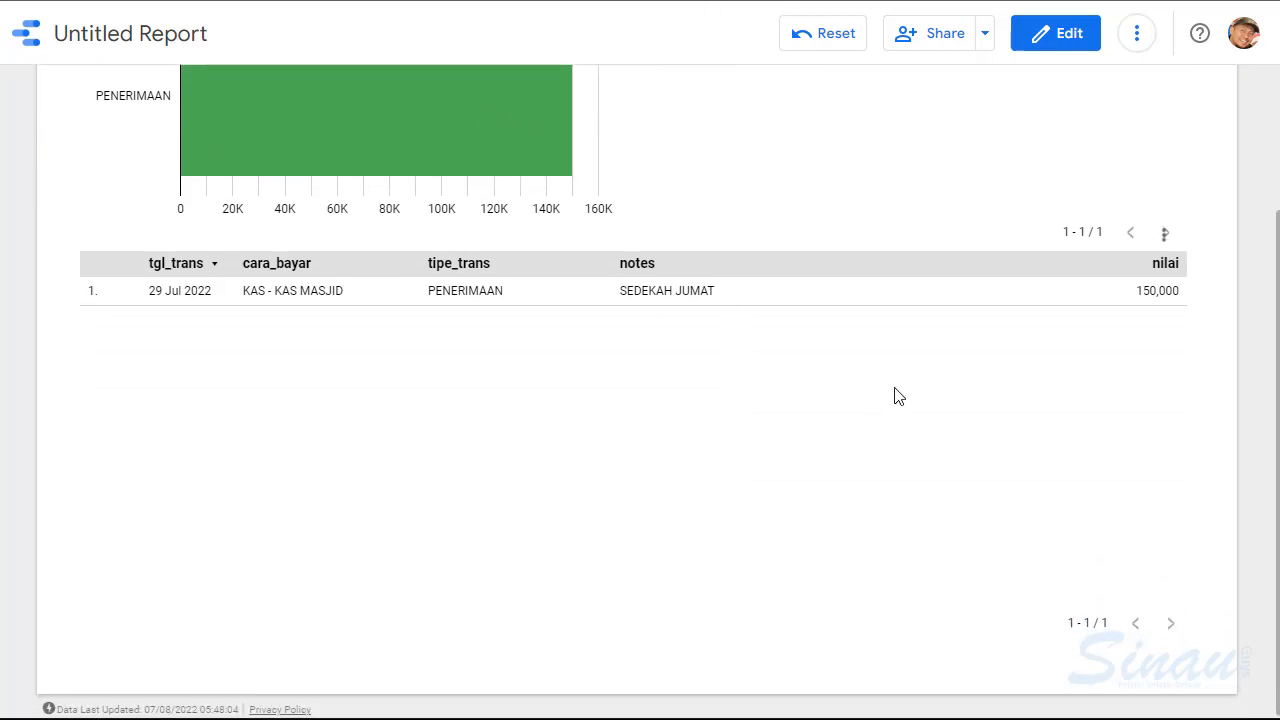
{"action": "scroll", "coordinate": [494, 400], "scroll_direction": "up", "scroll_amount": 3}
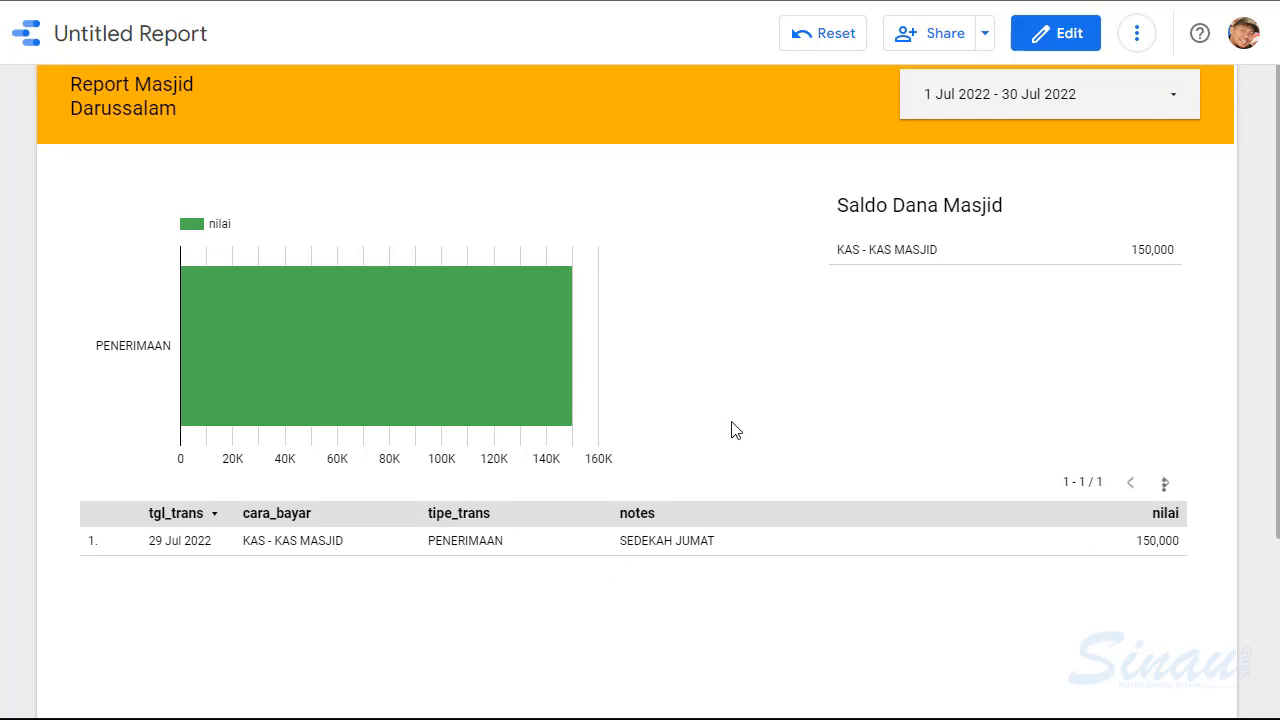
{"action": "scroll", "coordinate": [760, 386], "scroll_direction": "up", "scroll_amount": 1}
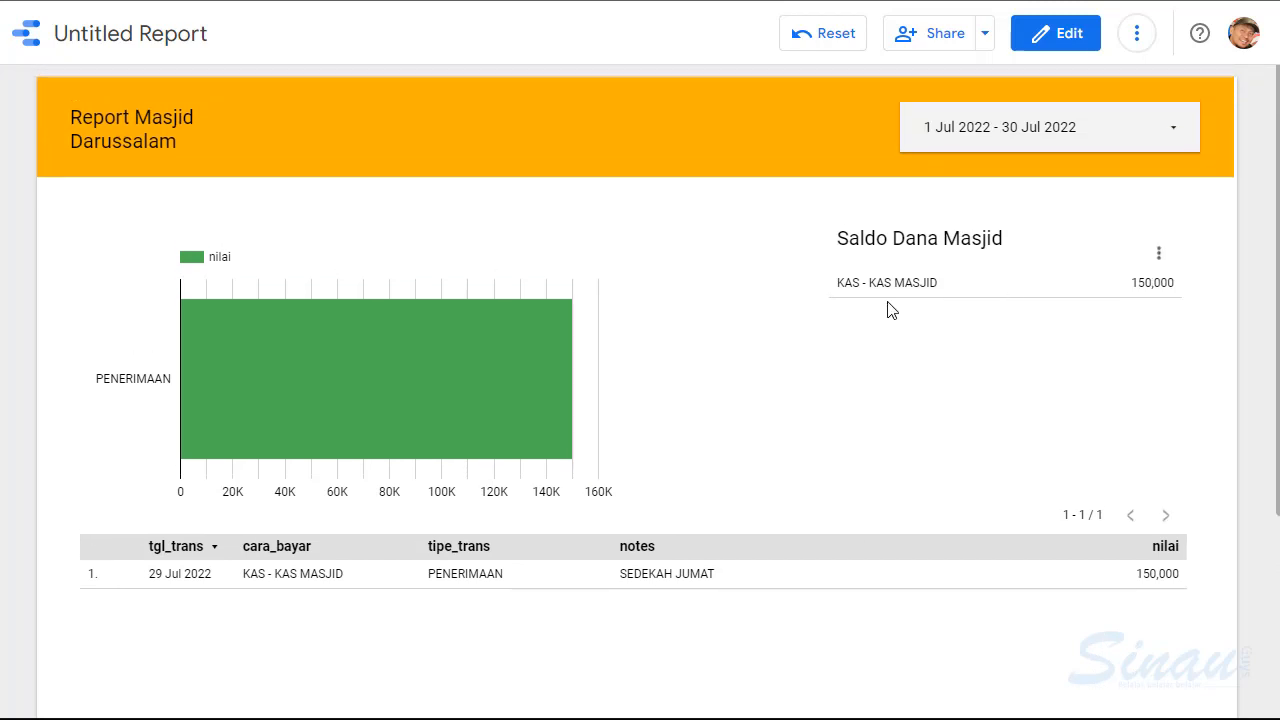
{"action": "left_click", "coordinate": [1166, 133]}
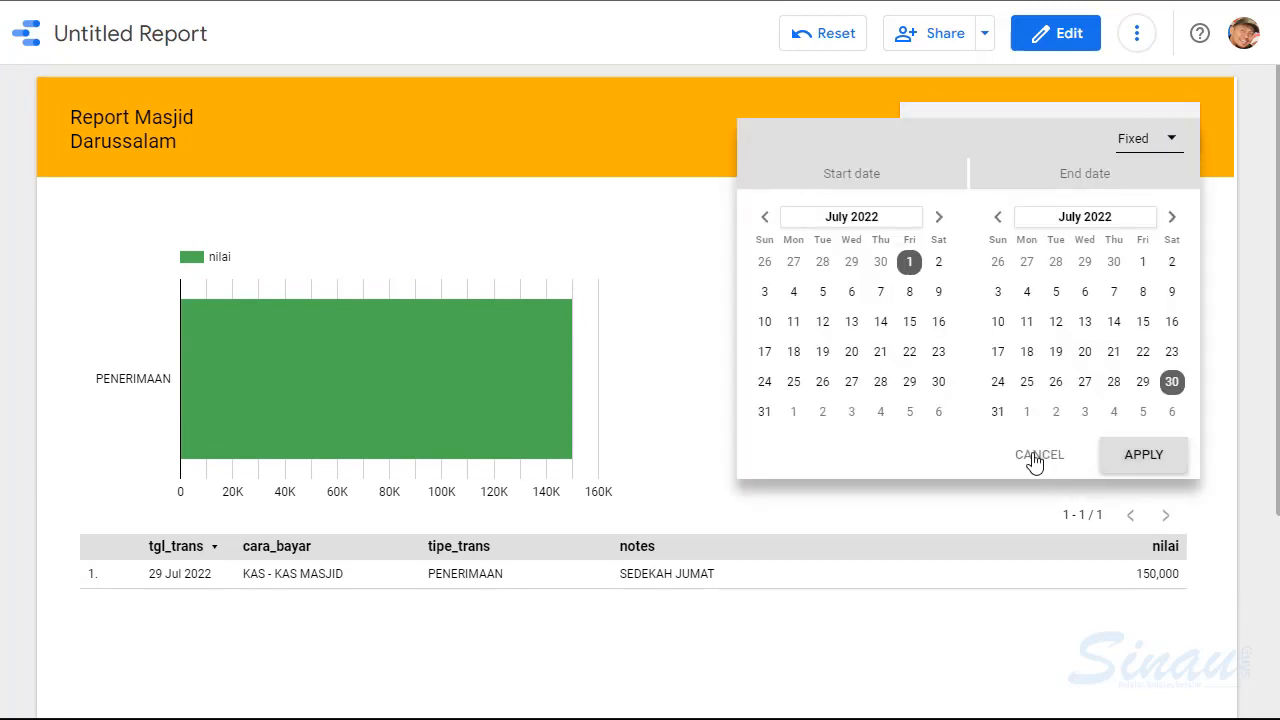
{"action": "left_click", "coordinate": [1033, 456]}
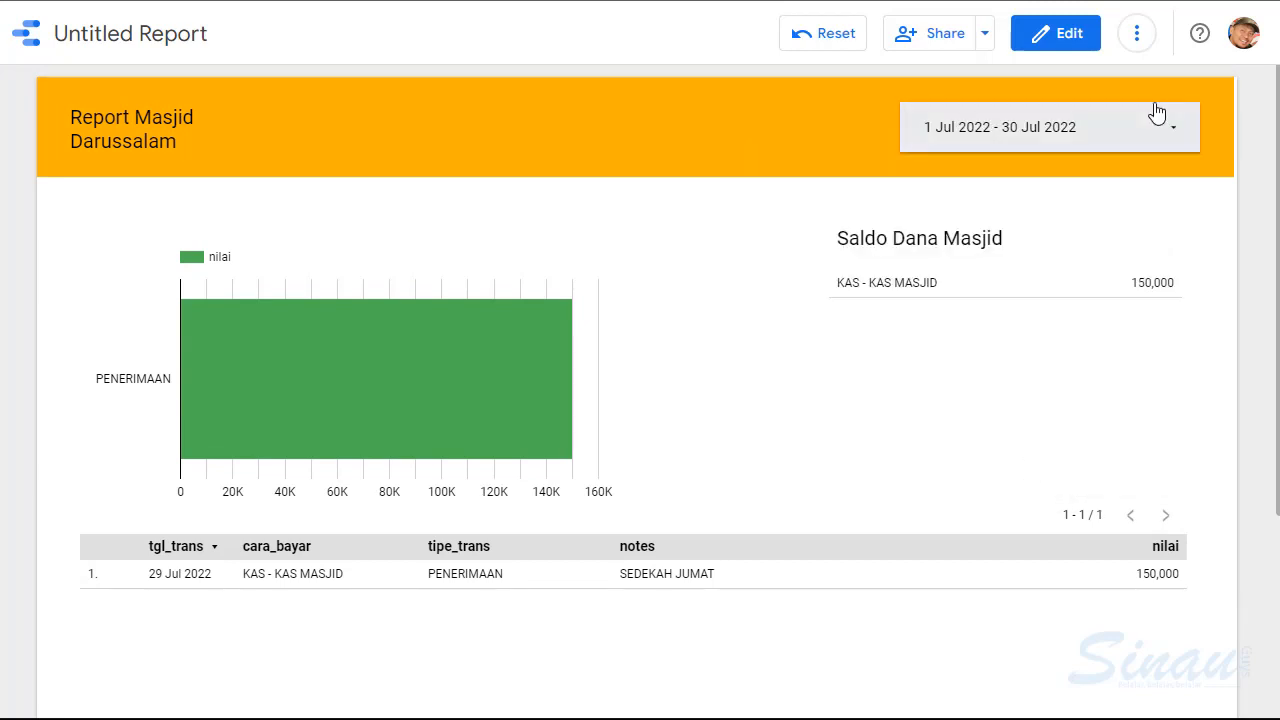
{"action": "left_click", "coordinate": [1171, 143]}
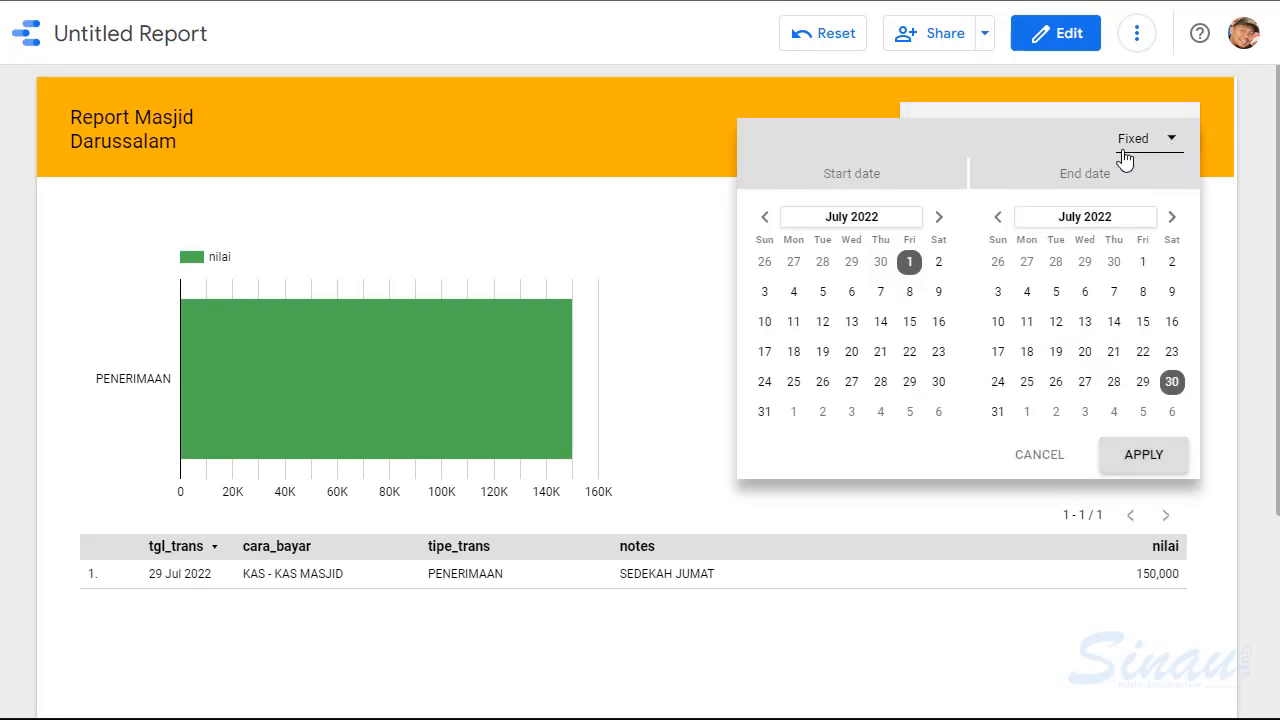
{"action": "left_click", "coordinate": [1174, 145]}
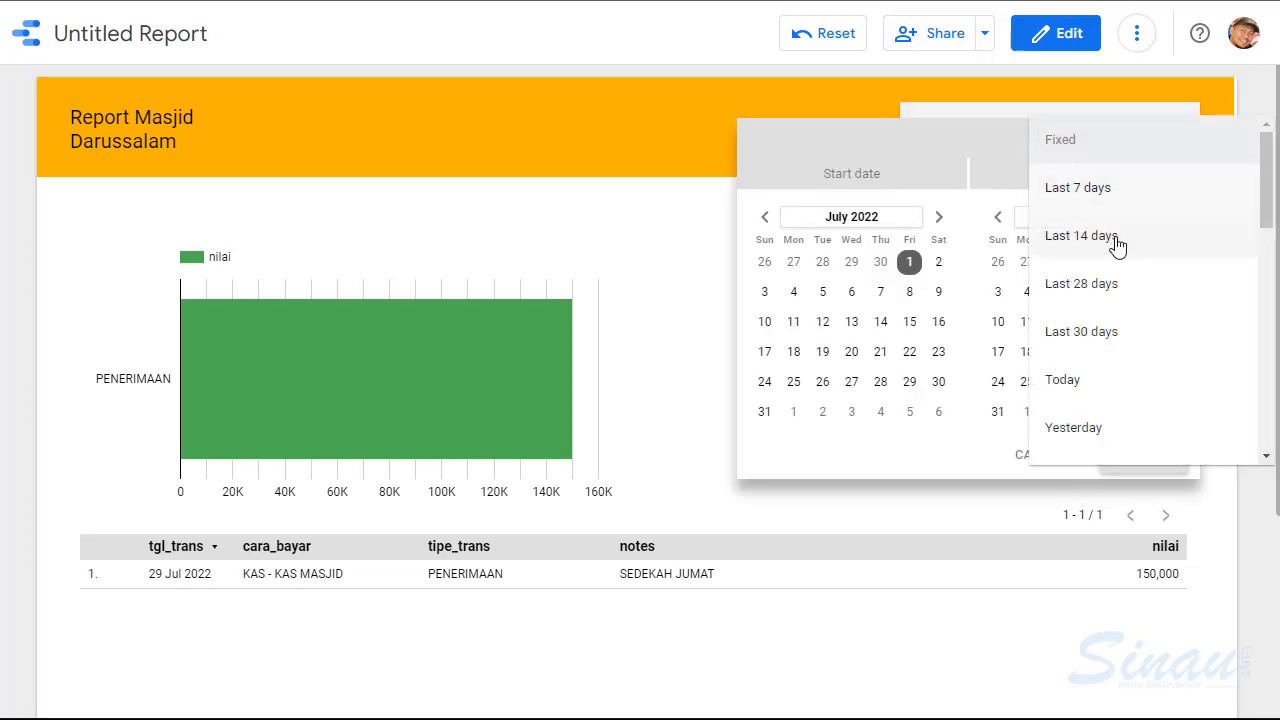
{"action": "left_click", "coordinate": [670, 286]}
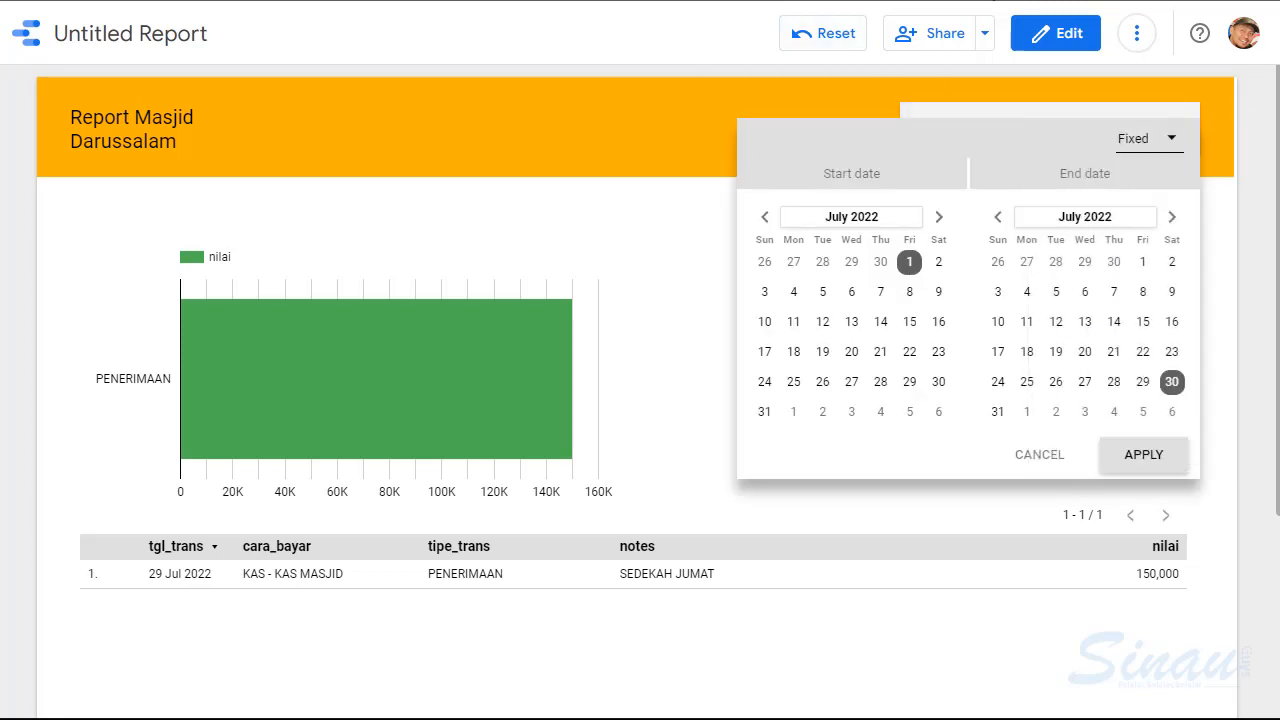
Return the report to edit mode and set the date range control's default date range to This month
{"action": "left_click", "coordinate": [1068, 40]}
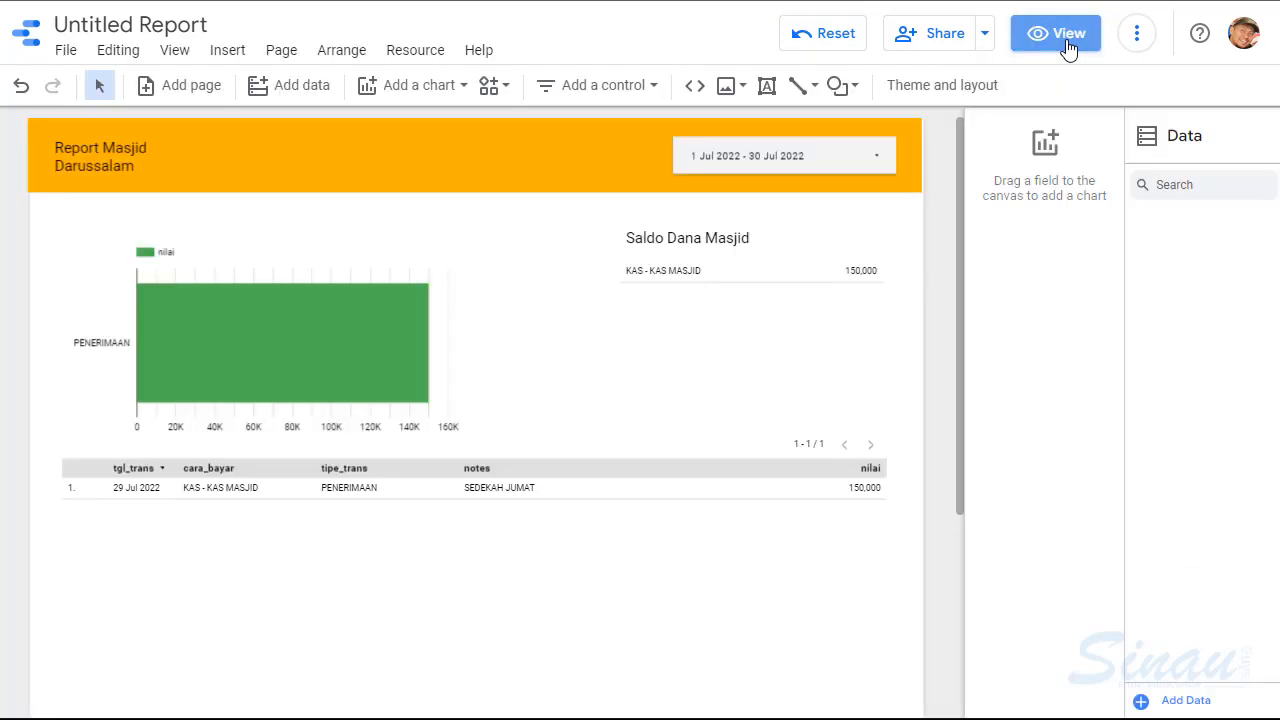
{"action": "left_click", "coordinate": [813, 165]}
{"action": "left_click", "coordinate": [813, 163]}
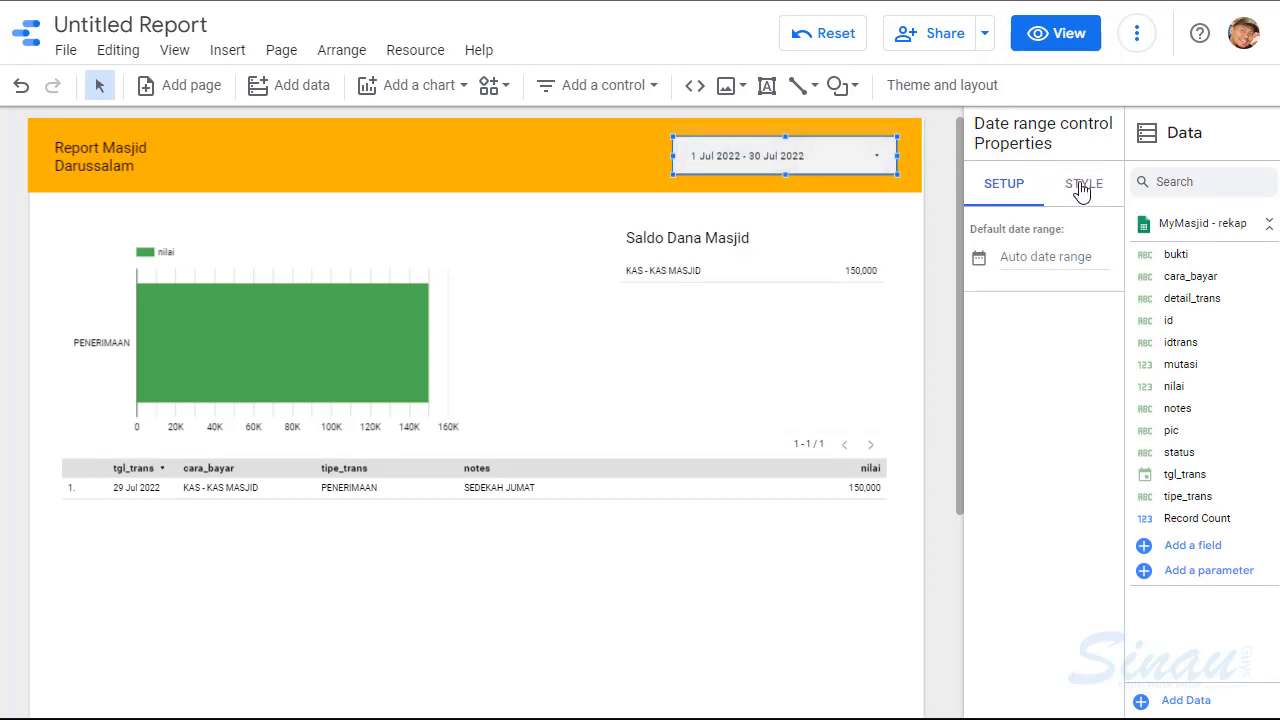
{"action": "left_click", "coordinate": [980, 261]}
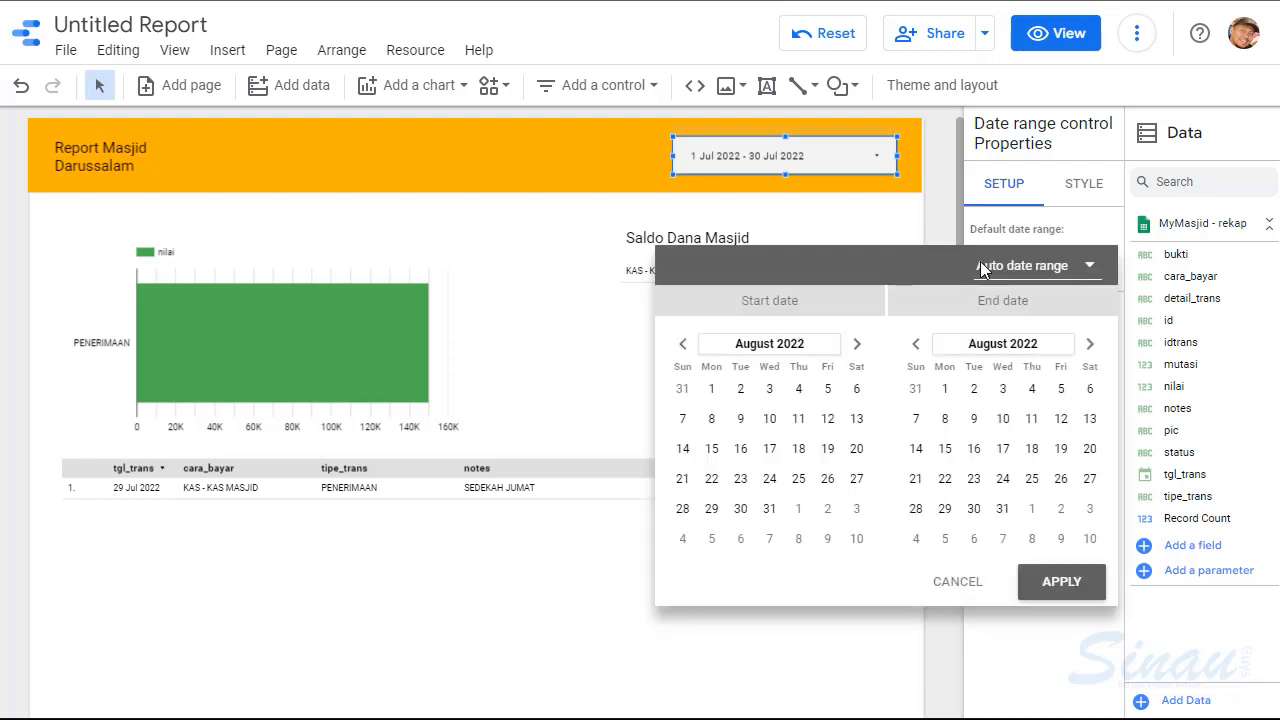
{"action": "left_click", "coordinate": [1087, 268]}
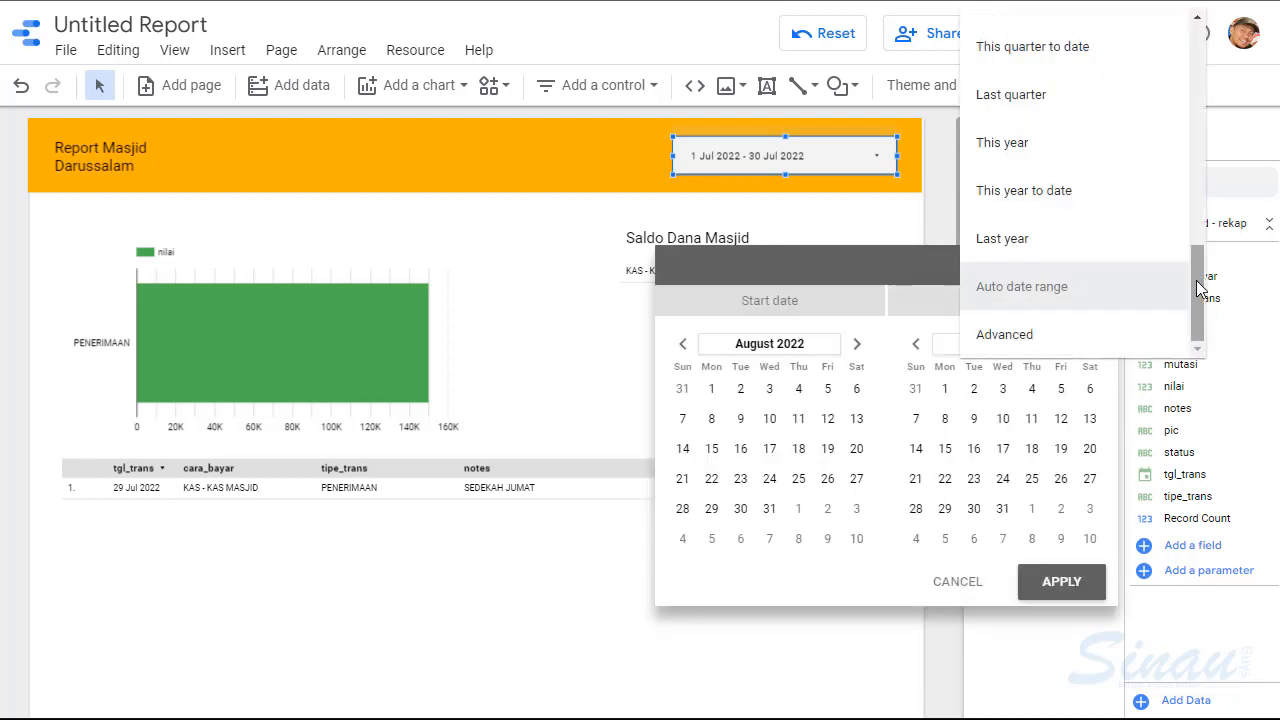
{"action": "left_click_drag", "start_coordinate": [1199, 289], "coordinate": [1184, 259]}
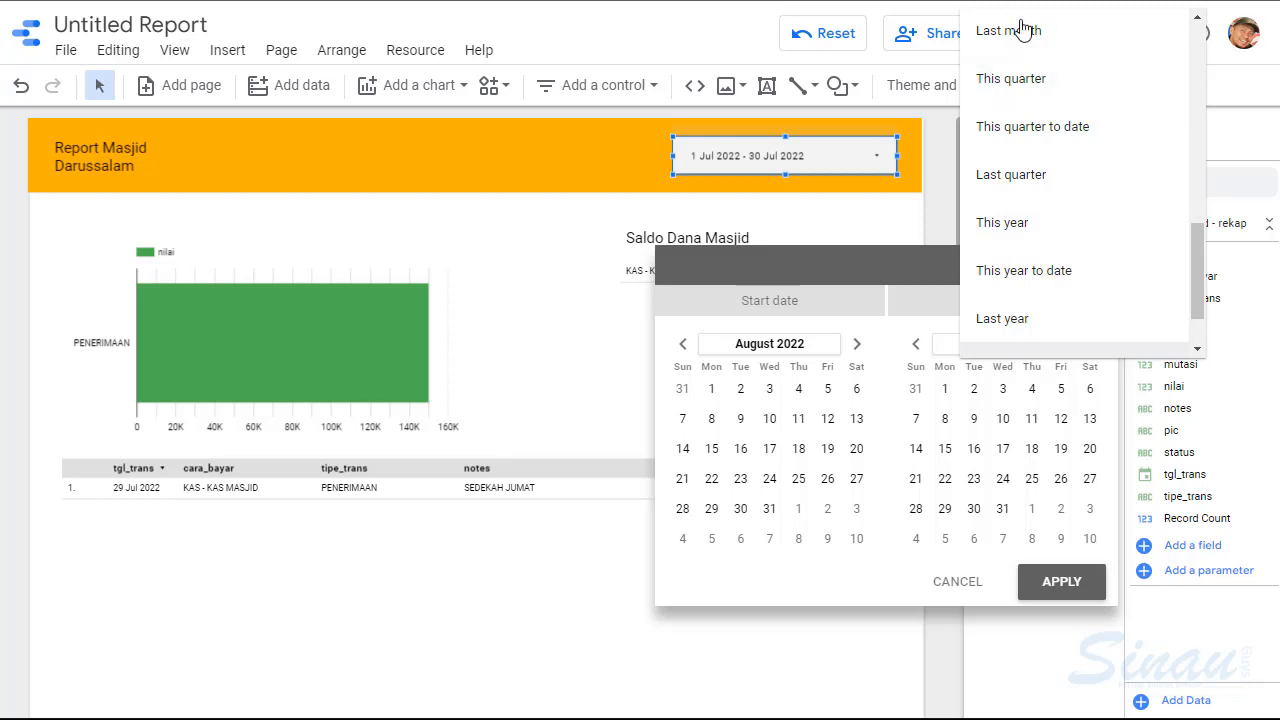
{"action": "left_click_drag", "start_coordinate": [1196, 255], "coordinate": [1196, 208]}
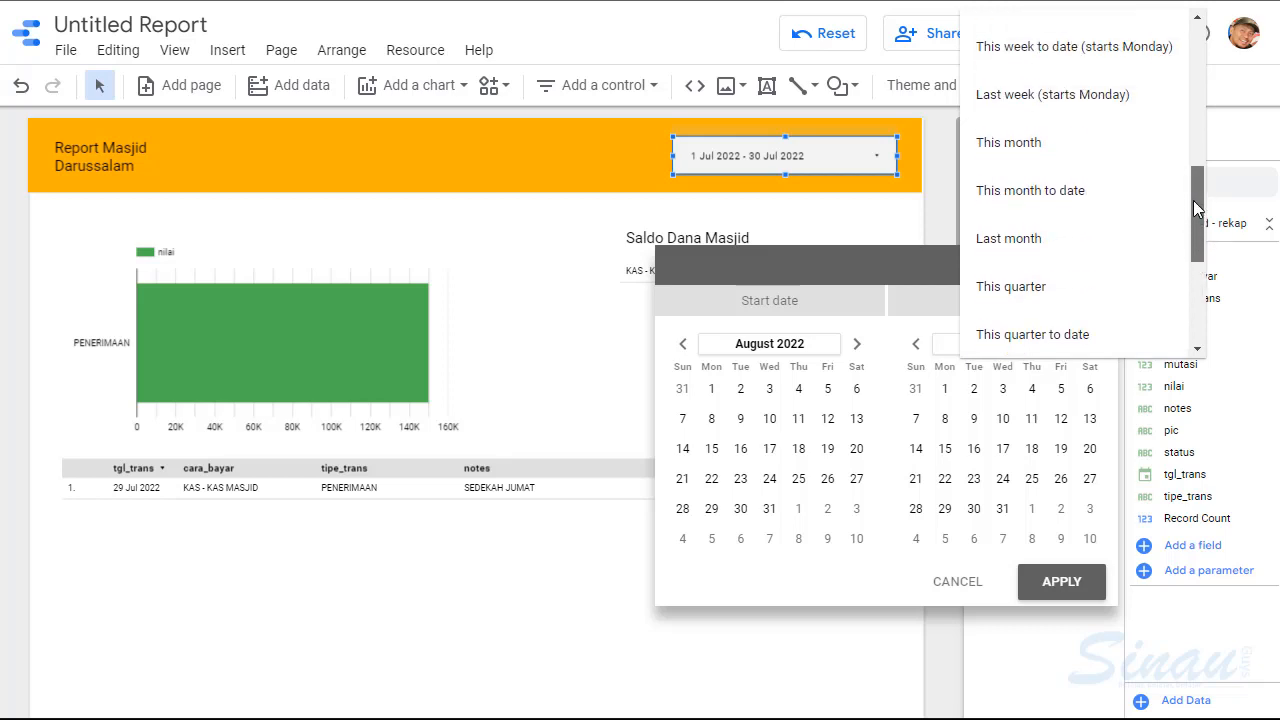
{"action": "left_click", "coordinate": [1018, 157]}
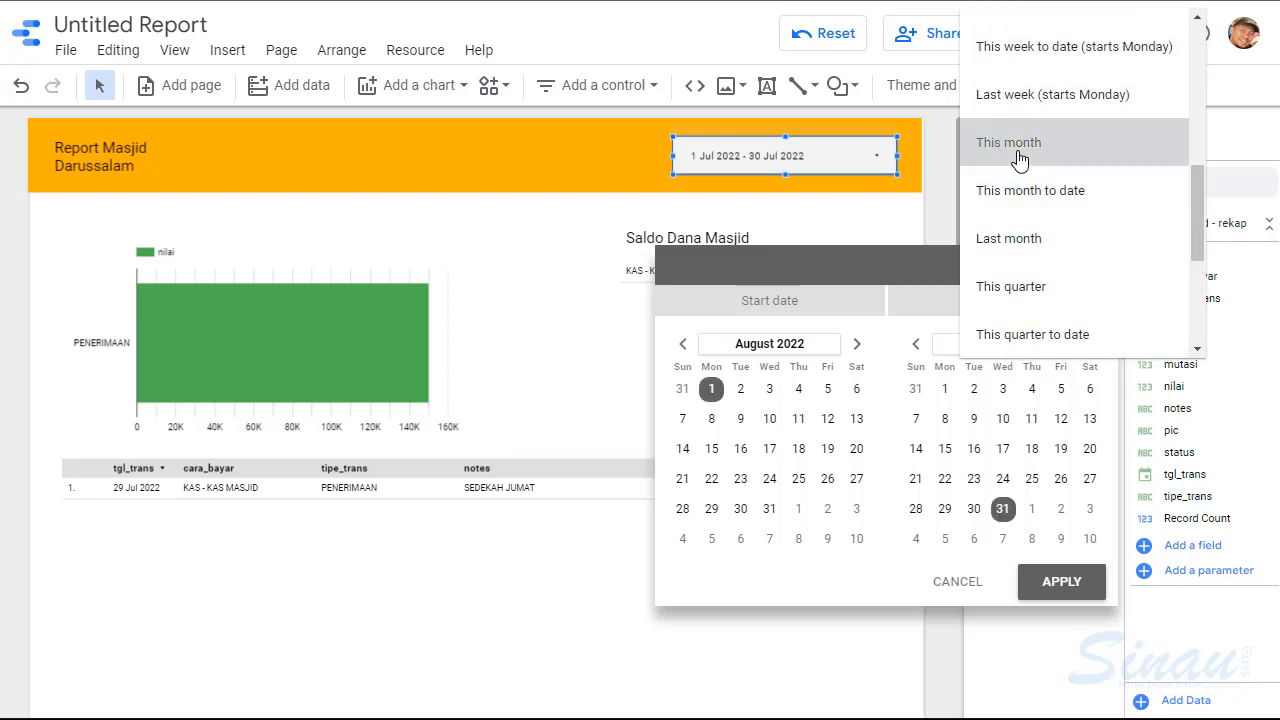
{"action": "left_click", "coordinate": [1062, 582]}
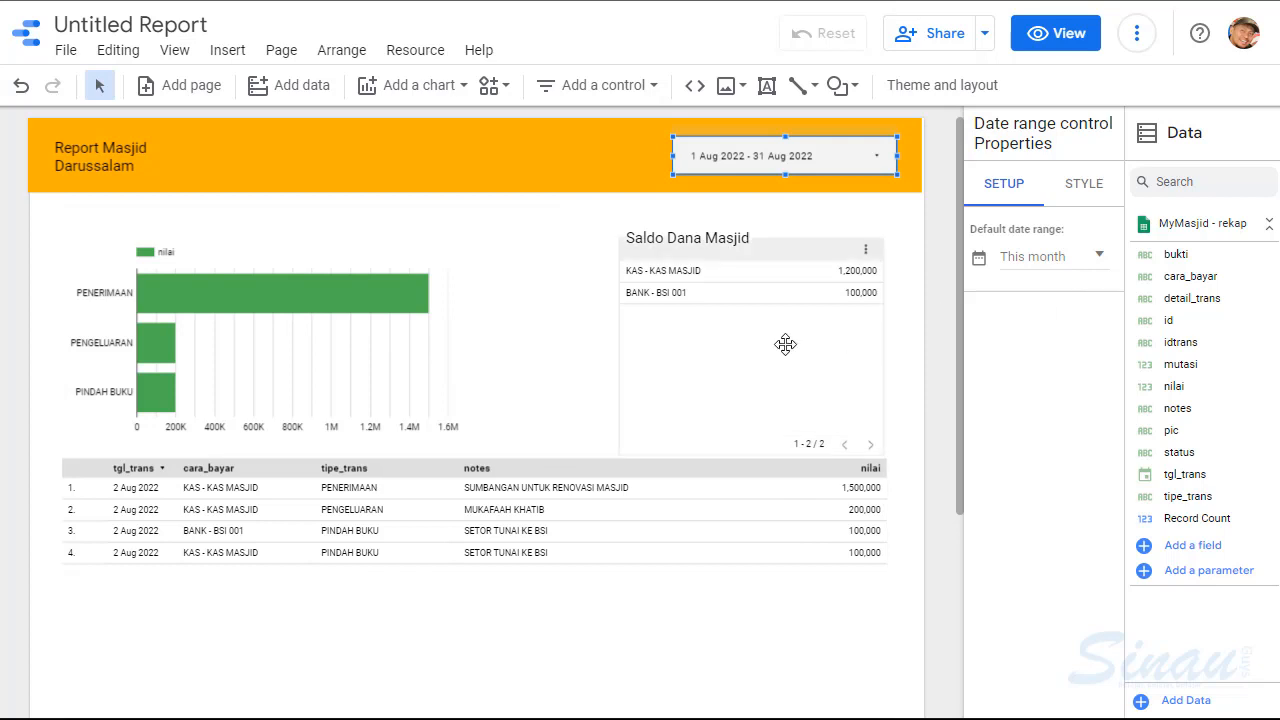
{"action": "left_click", "coordinate": [938, 338]}
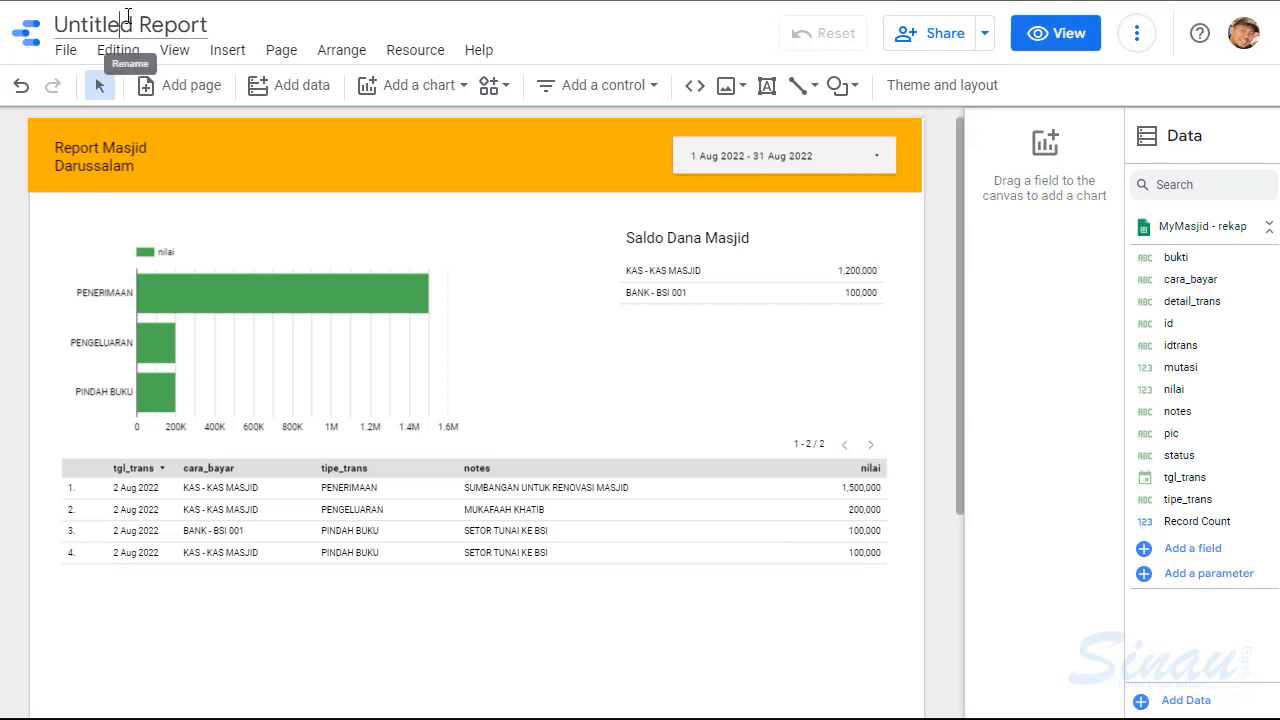
Rename the untitled report as ReportMasjid
{"action": "double_click", "coordinate": [129, 16]}
{"action": "triple_click", "coordinate": [129, 16]}
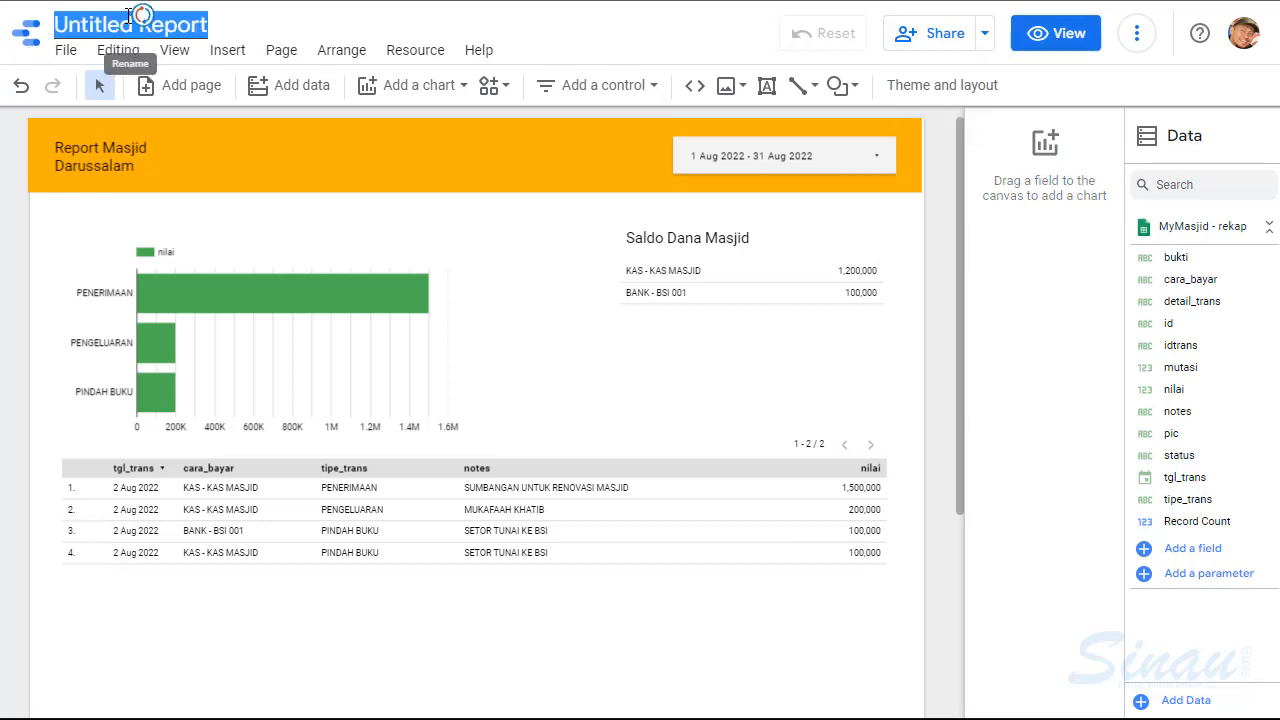
{"action": "type", "text": "Report"}
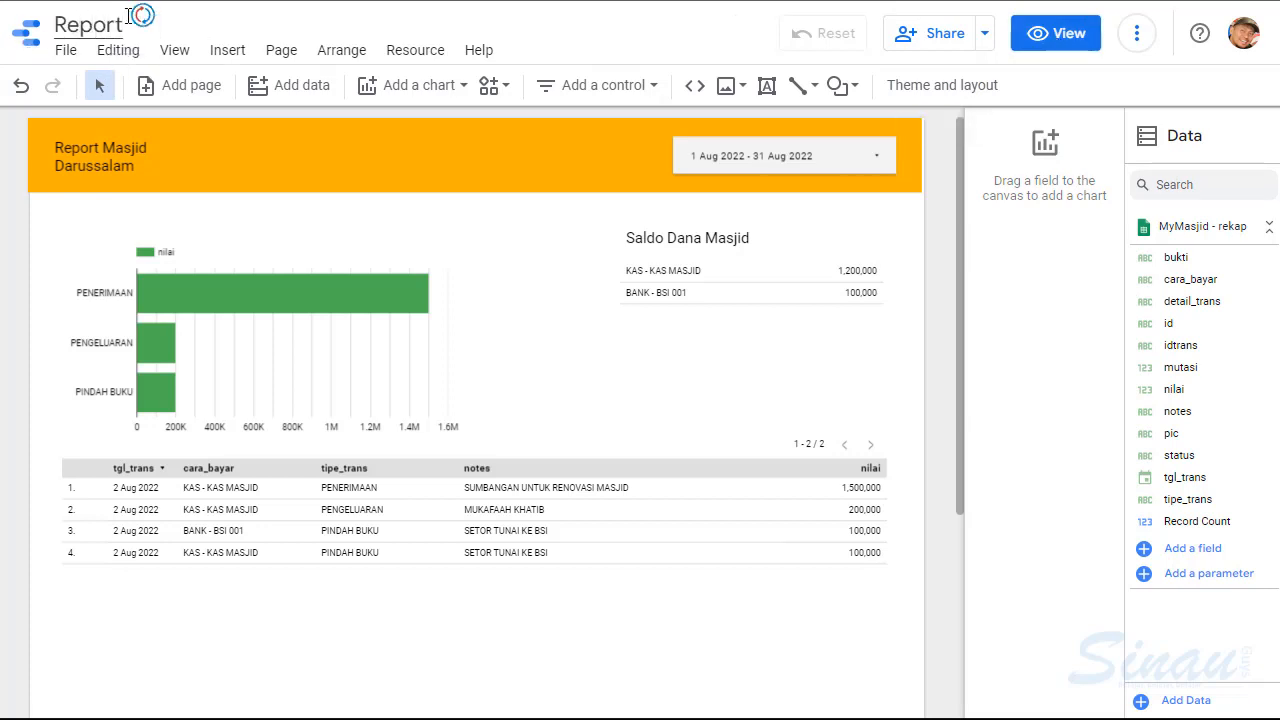
{"action": "type", "text": "Masjid"}
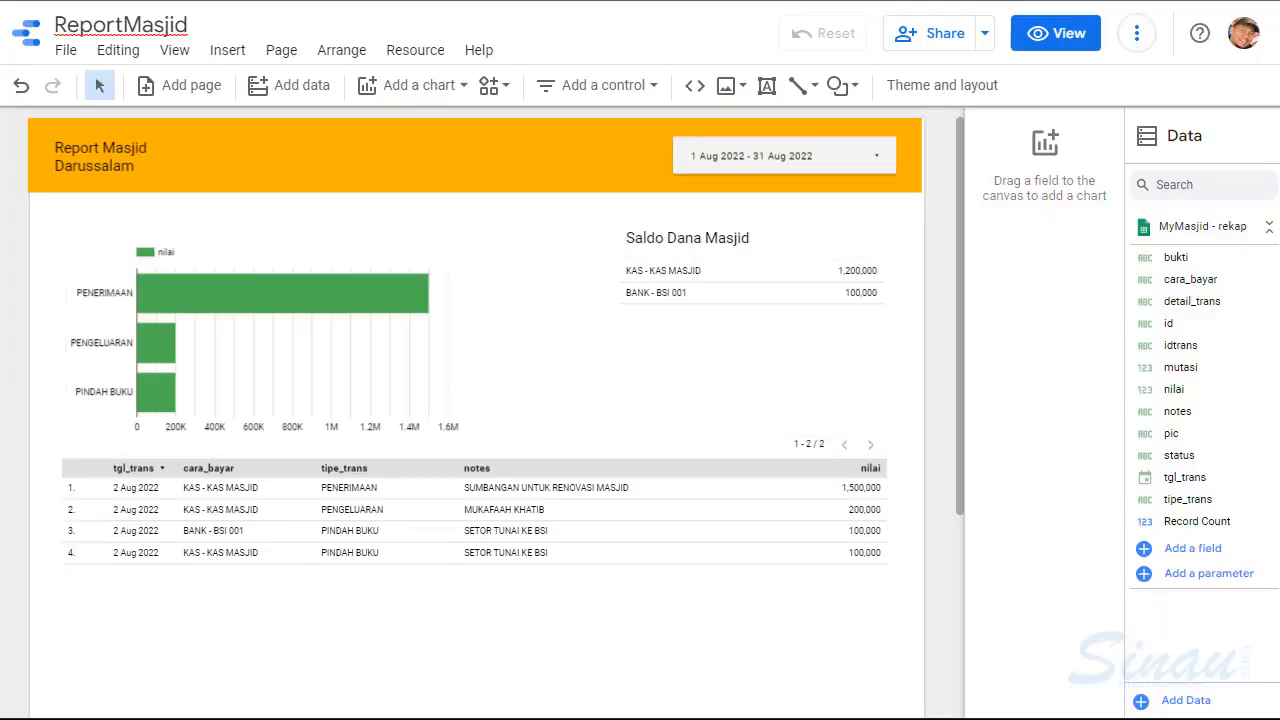
Open the report's access settings for sharing and set link sharing to Anyone with the link can view
{"action": "left_click", "coordinate": [933, 38]}
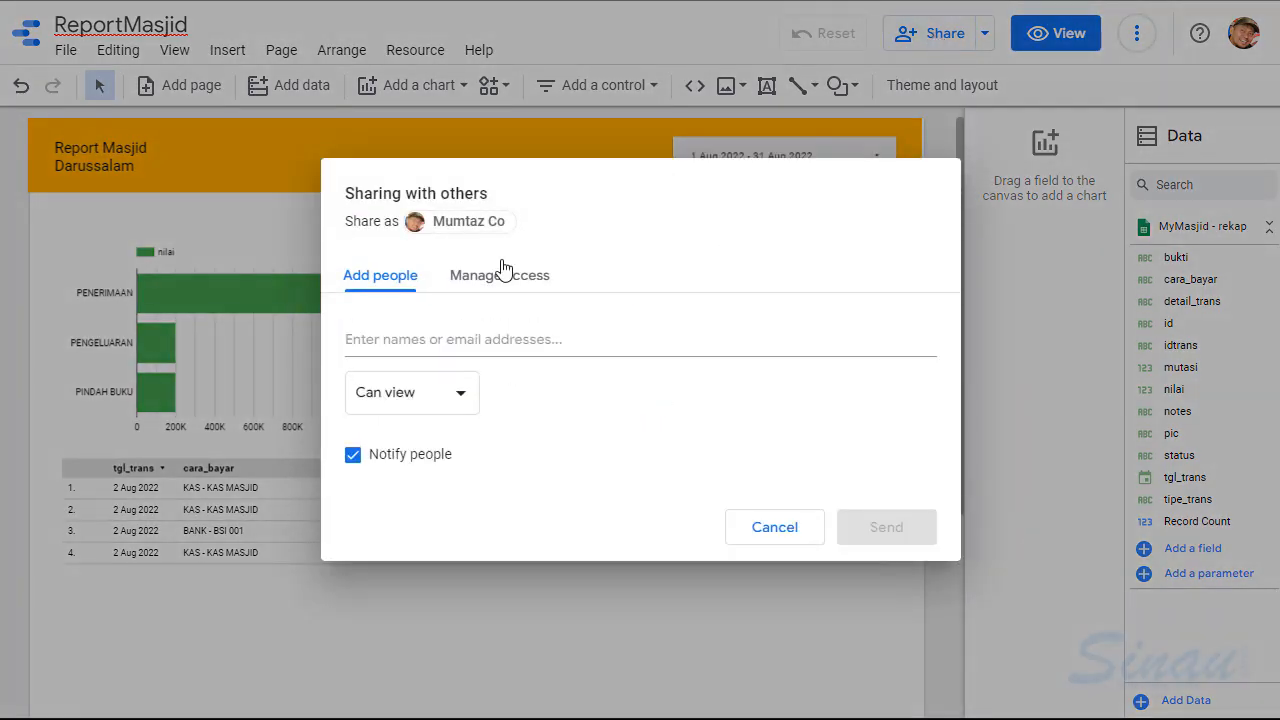
{"action": "left_click", "coordinate": [490, 274]}
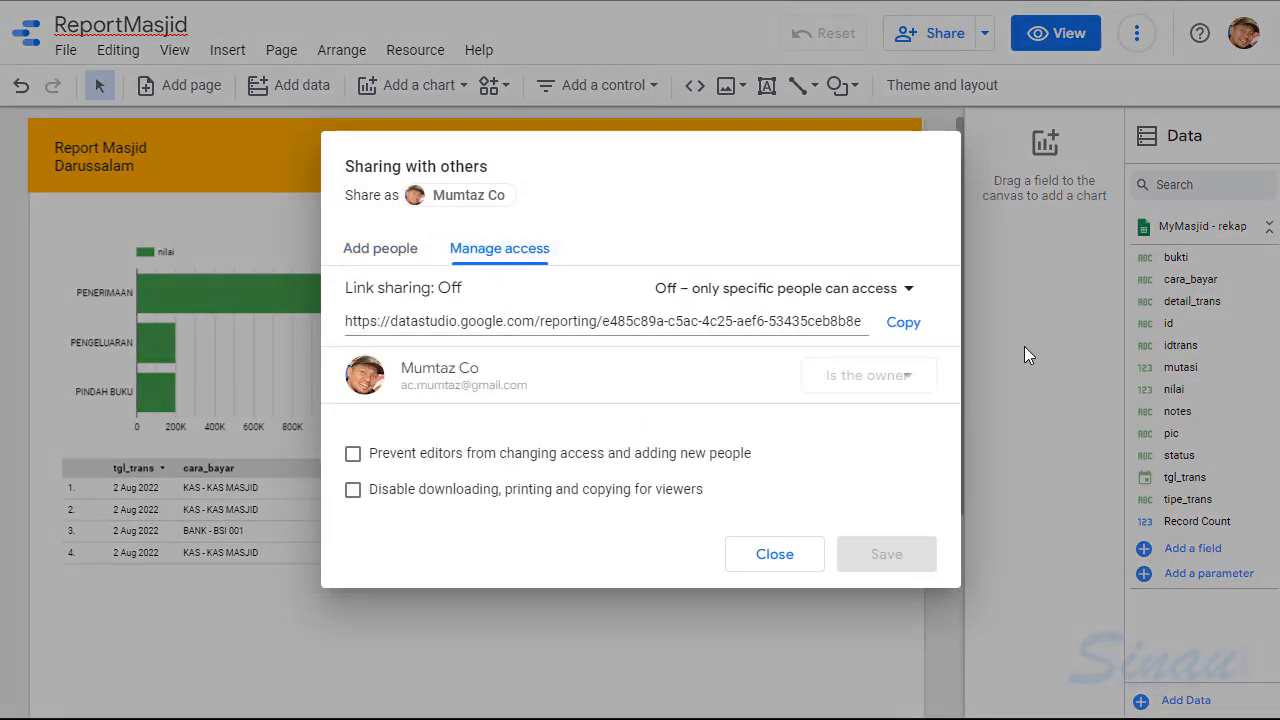
{"action": "left_click", "coordinate": [903, 295]}
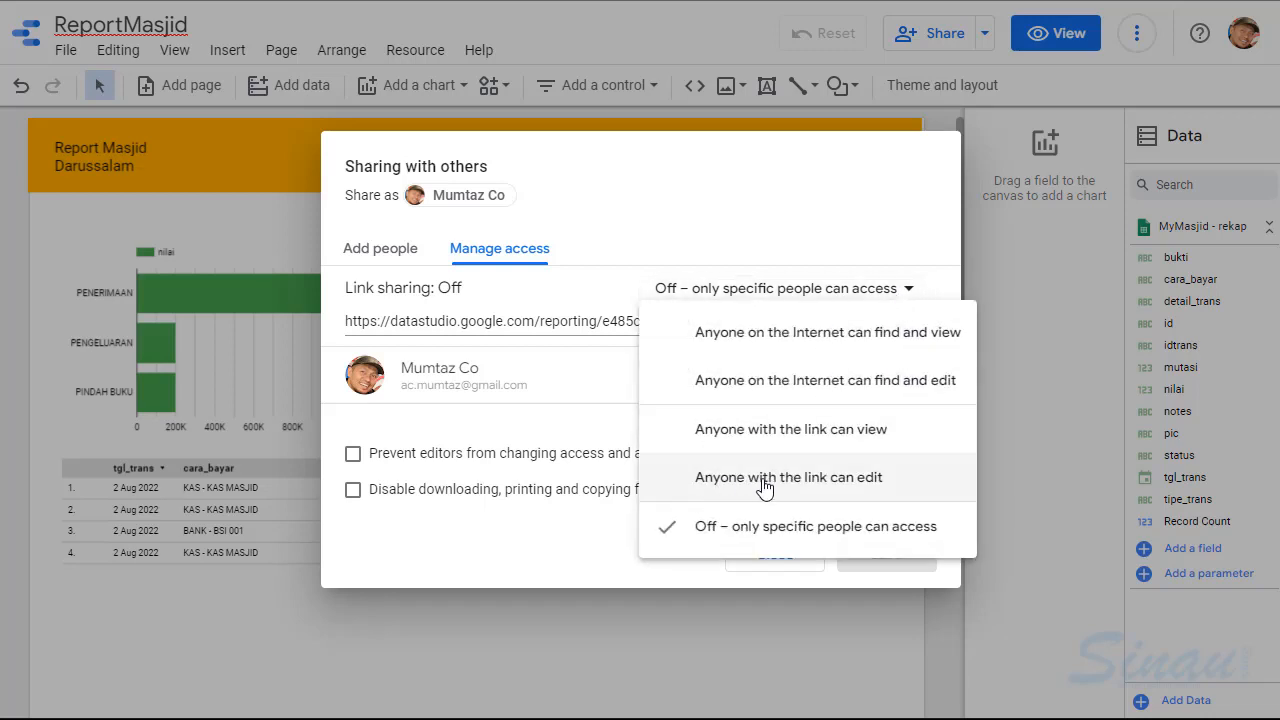
{"action": "left_click", "coordinate": [800, 438]}
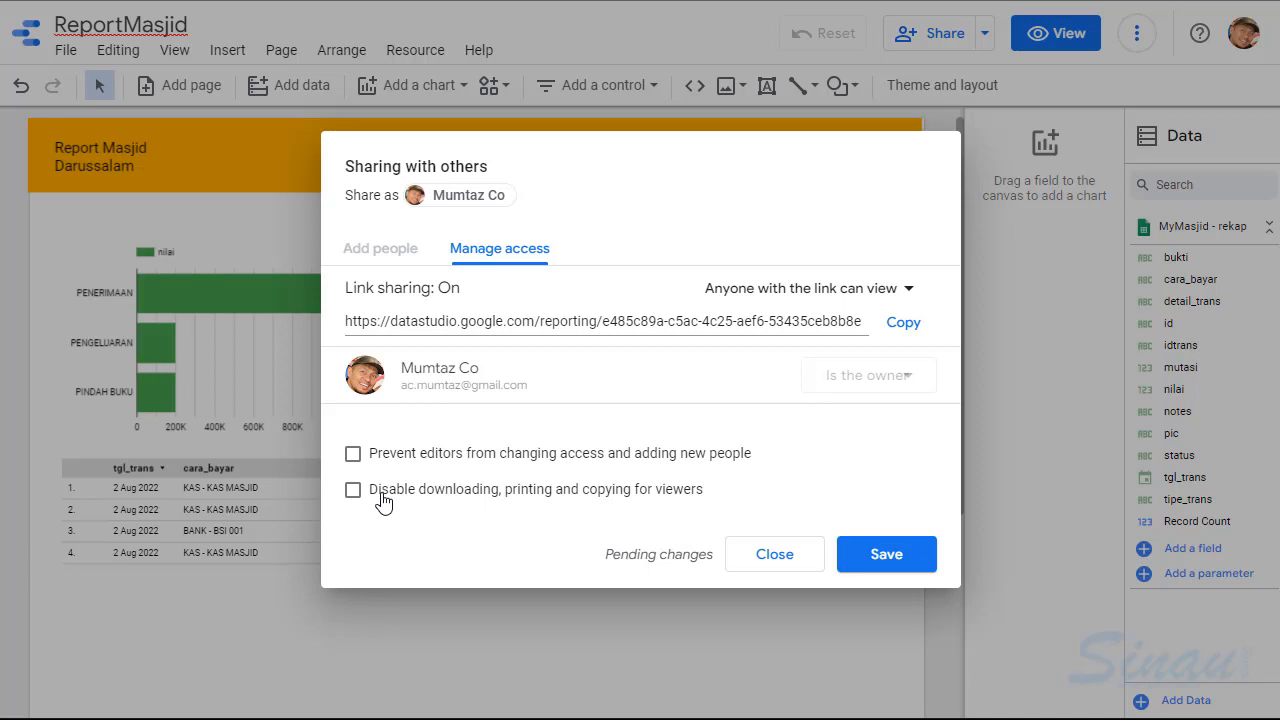
Copy the report's sharing link, save the access change and close the sharing dialog
{"action": "left_click", "coordinate": [903, 324]}
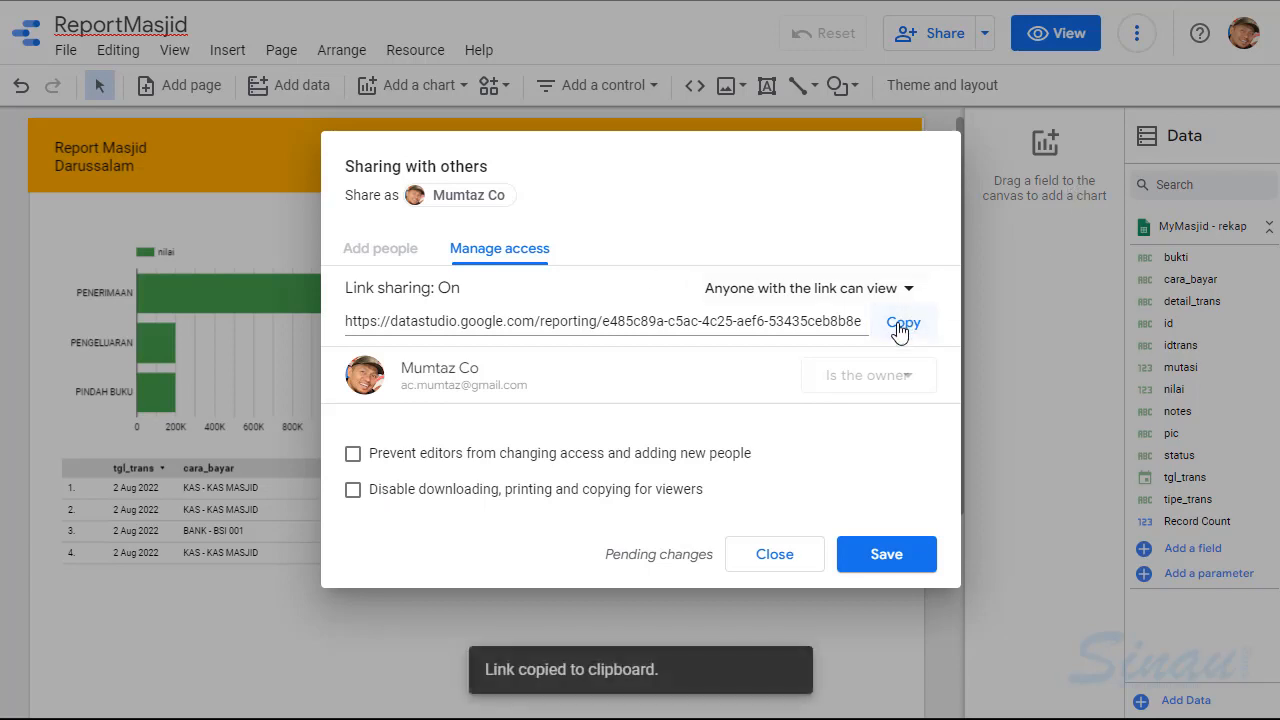
{"action": "left_click", "coordinate": [876, 564]}
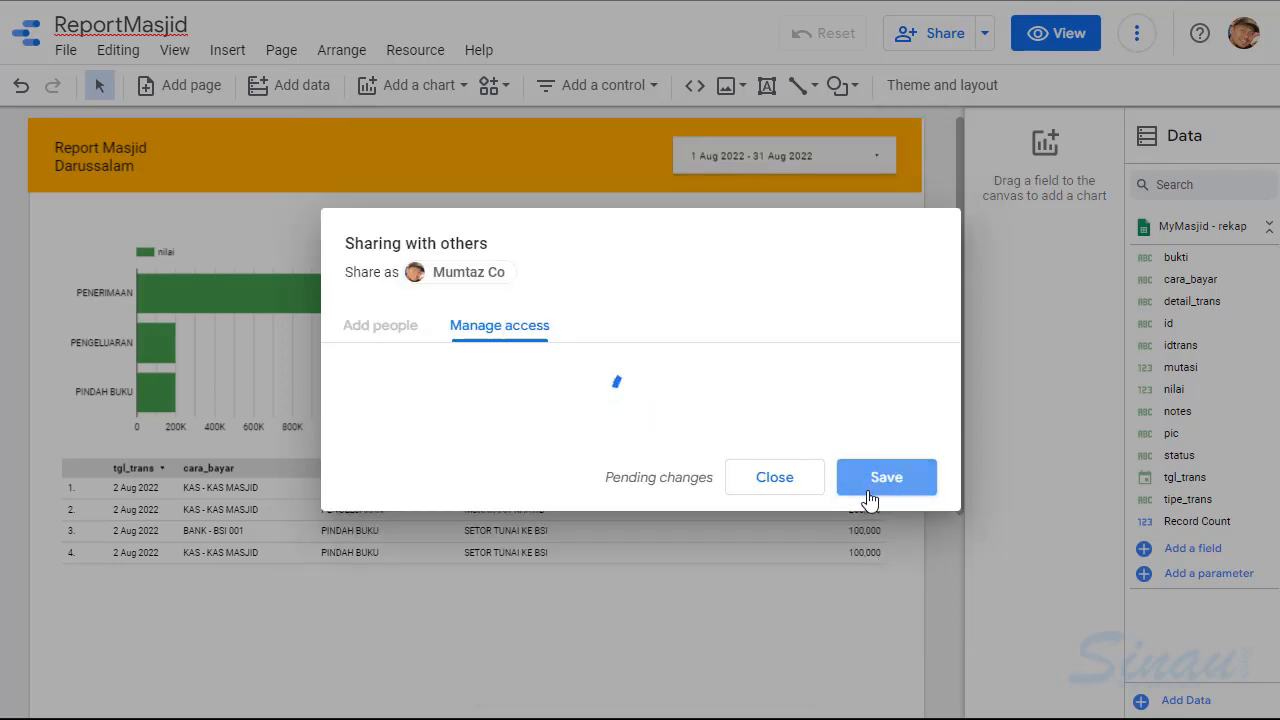
{"action": "left_click", "coordinate": [768, 562]}
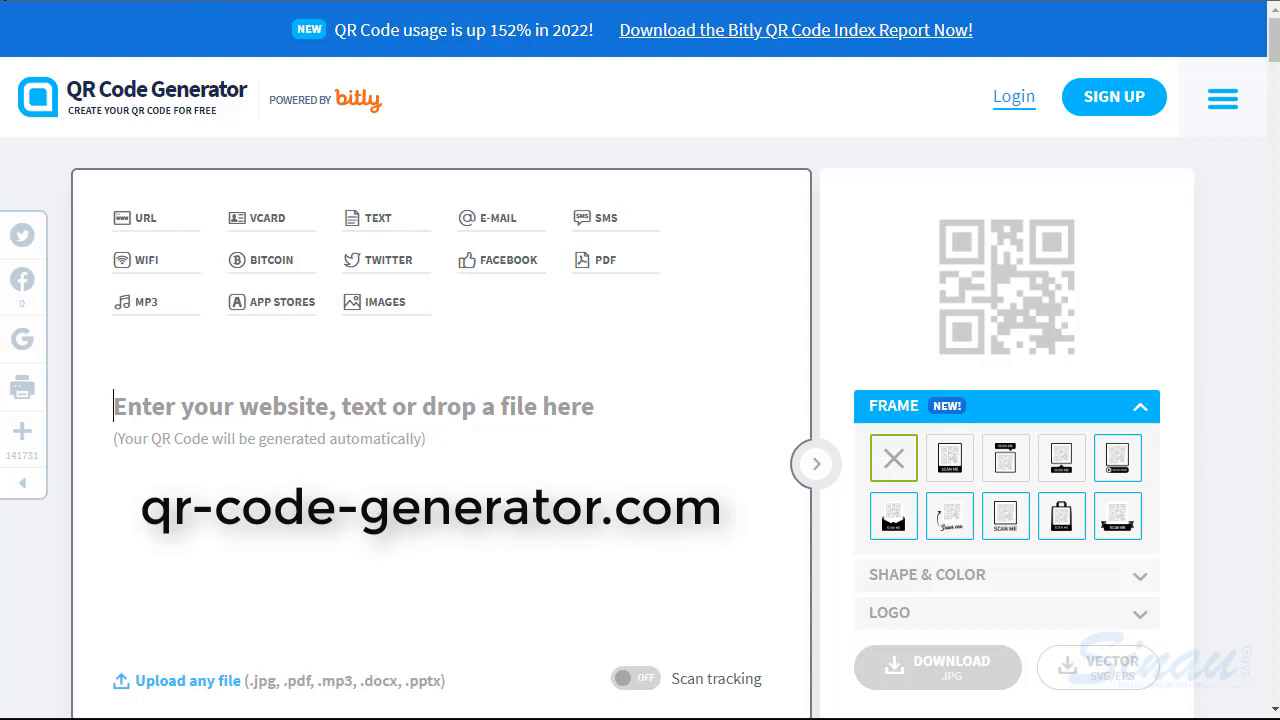
Switch to qr-code-generator.com and create a URL QR code from the copied report link
{"action": "left_click", "coordinate": [137, 228]}
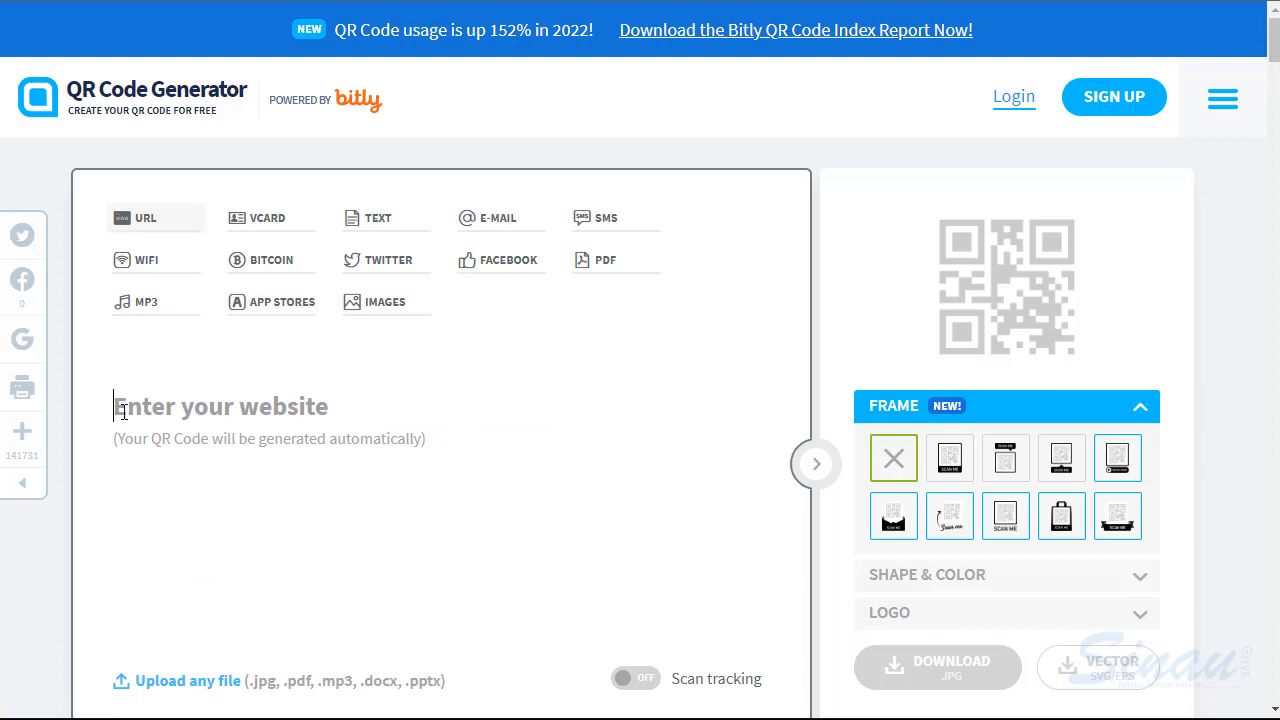
{"action": "key", "text": "ctrl+v"}
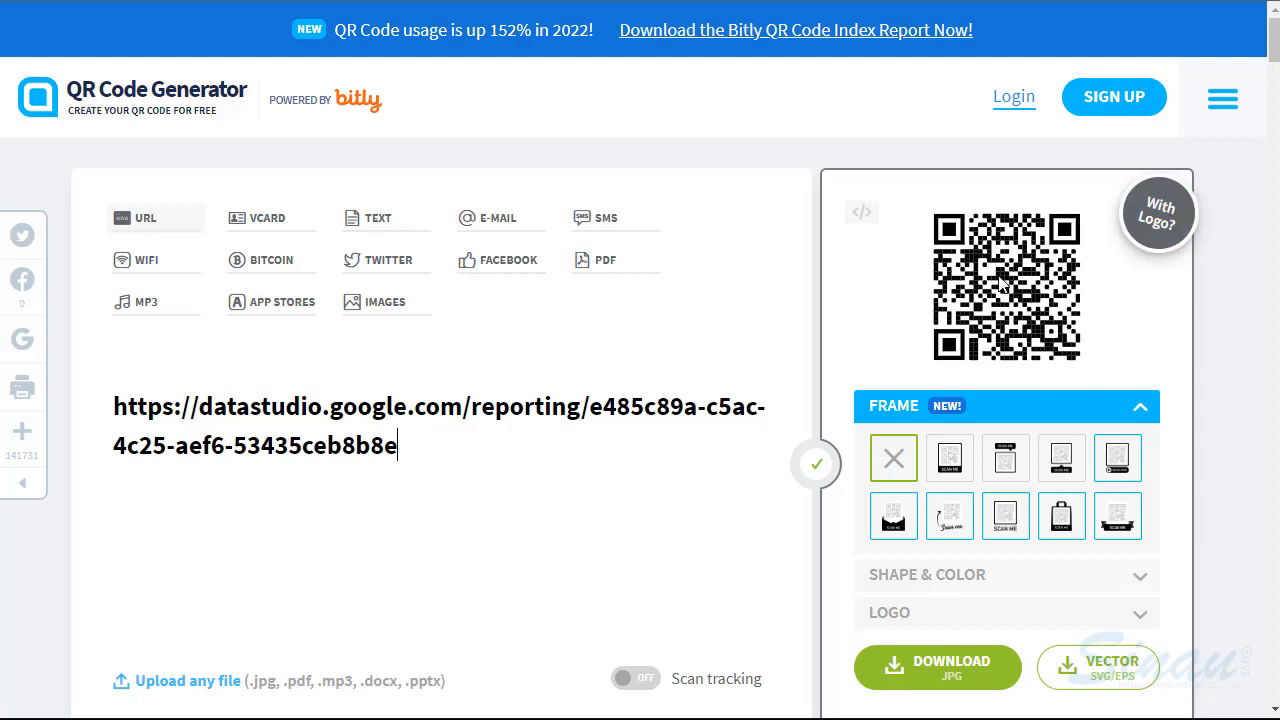
Try several frames for the QR code, keep the one with a detached SCAN ME label below it, and dismiss the sign-up offer
{"action": "left_click", "coordinate": [950, 465]}
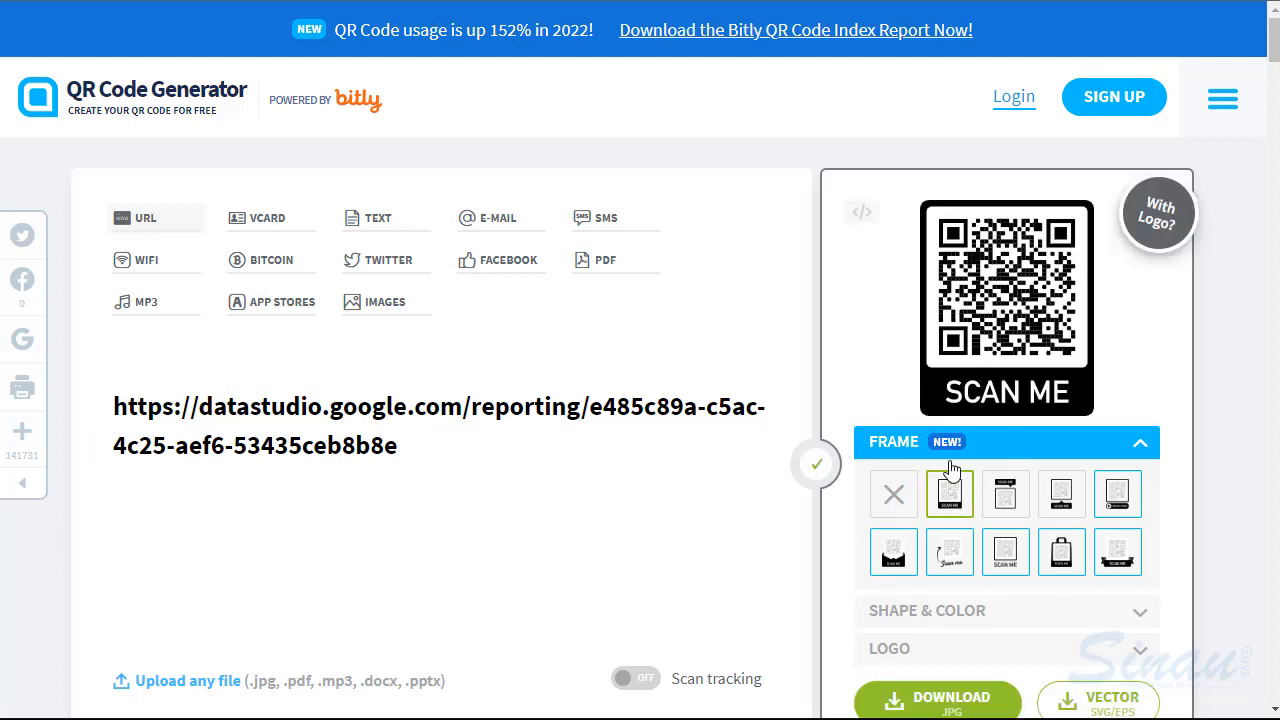
{"action": "left_click", "coordinate": [1064, 496]}
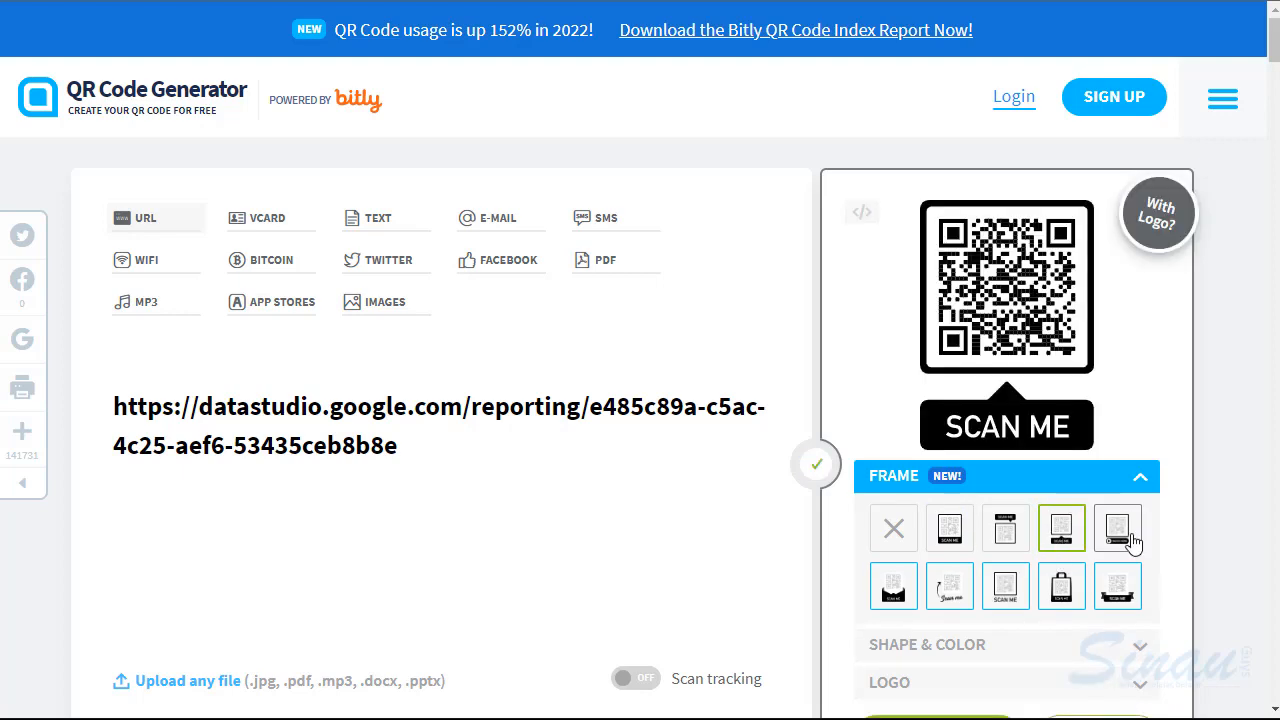
{"action": "left_click", "coordinate": [1112, 532]}
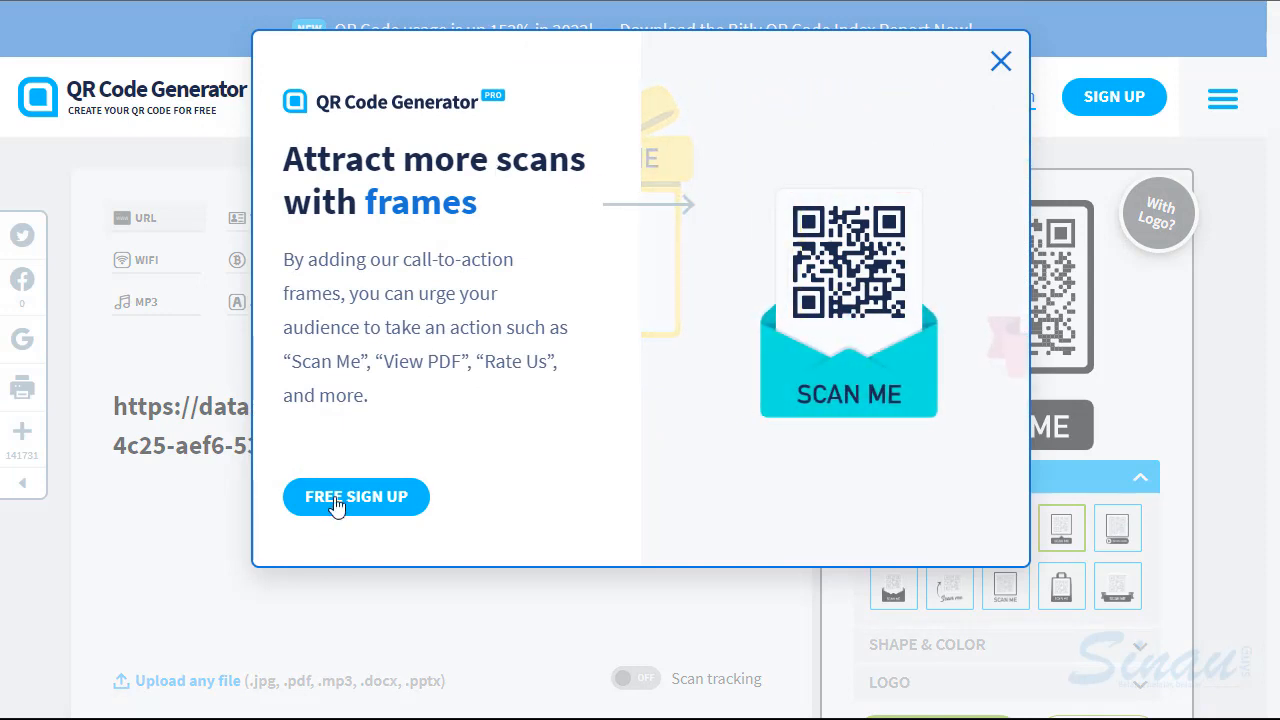
{"action": "left_click", "coordinate": [1000, 63]}
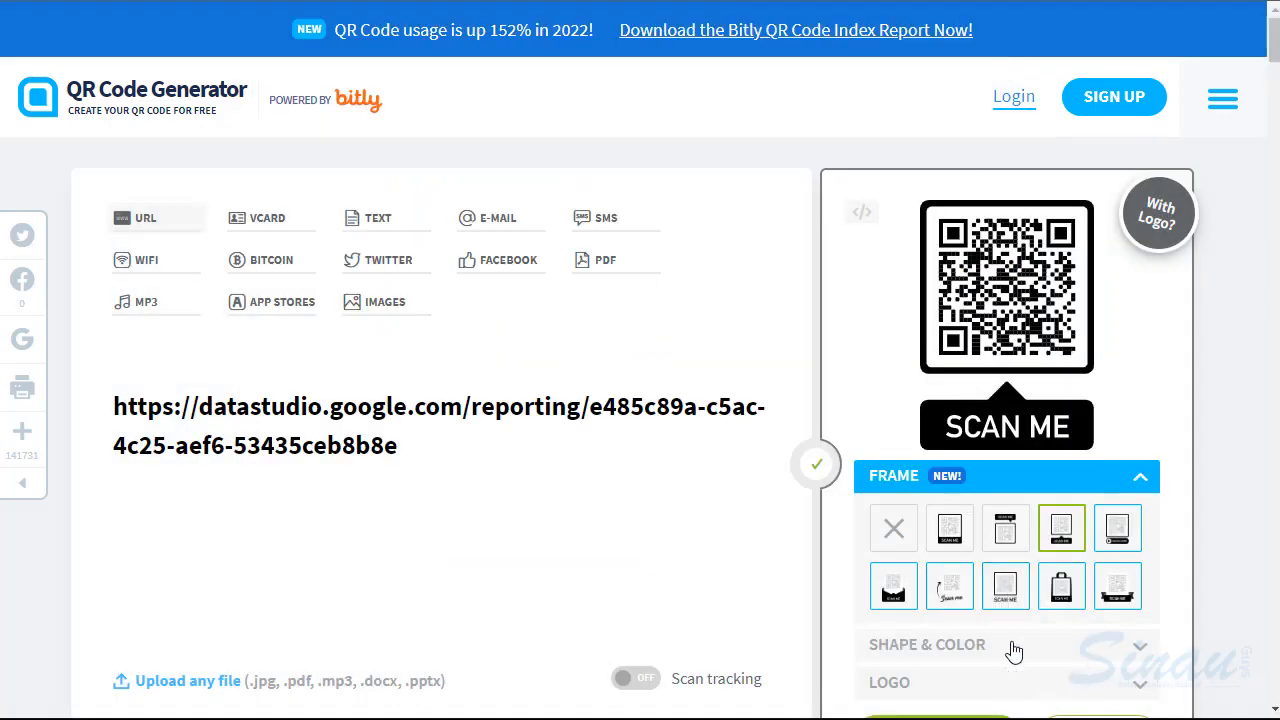
{"action": "scroll", "coordinate": [1097, 638], "scroll_direction": "down", "scroll_amount": 2}
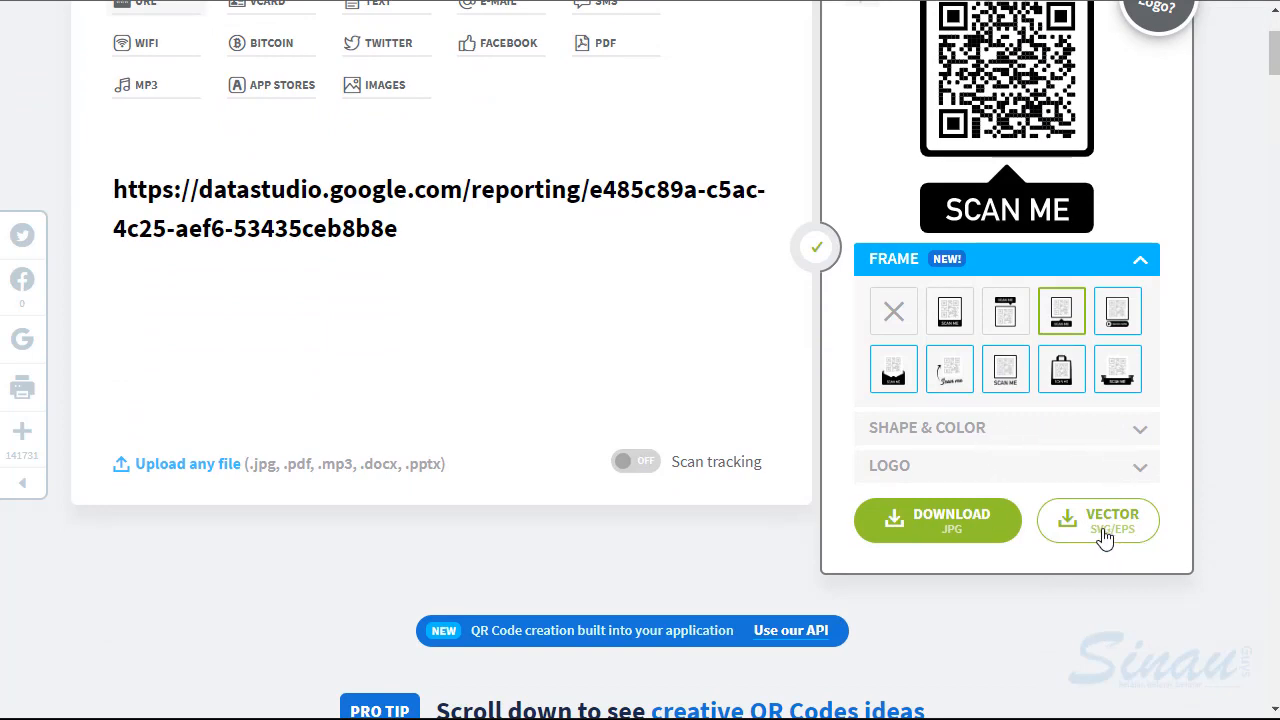
{"action": "scroll", "coordinate": [1105, 537], "scroll_direction": "up", "scroll_amount": 2}
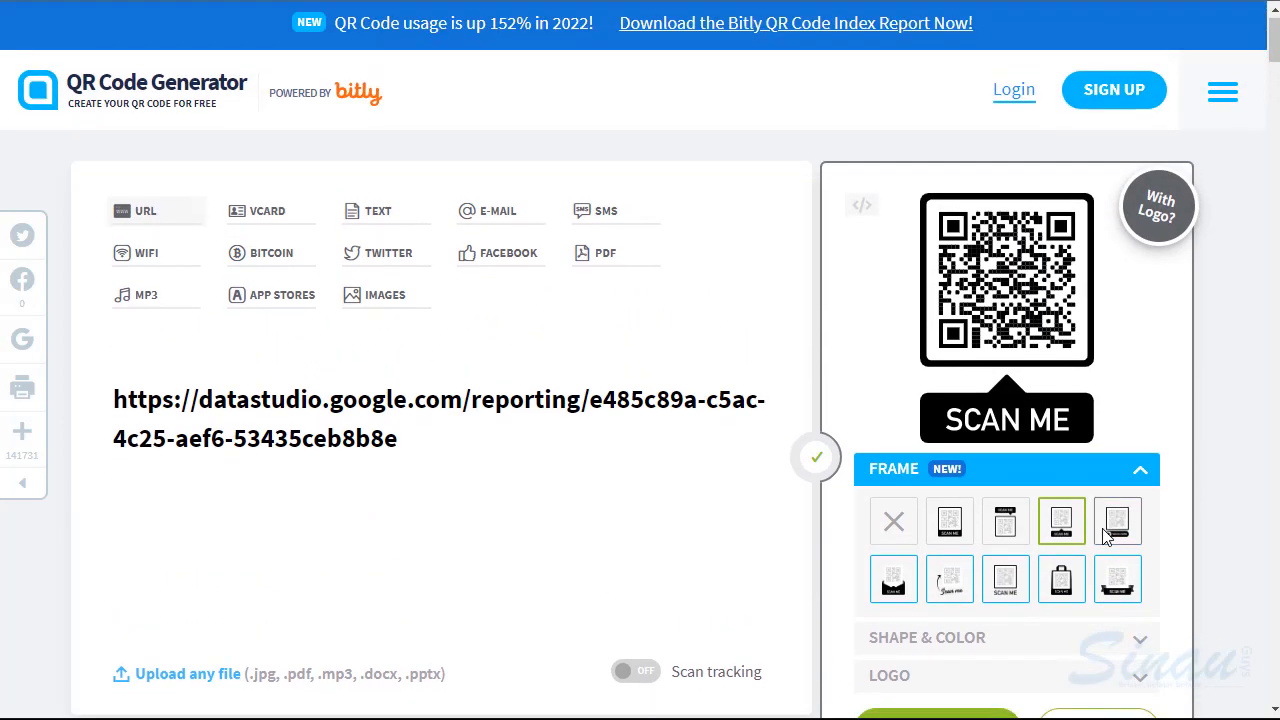
{"action": "scroll", "coordinate": [1107, 537], "scroll_direction": "down", "scroll_amount": 5}
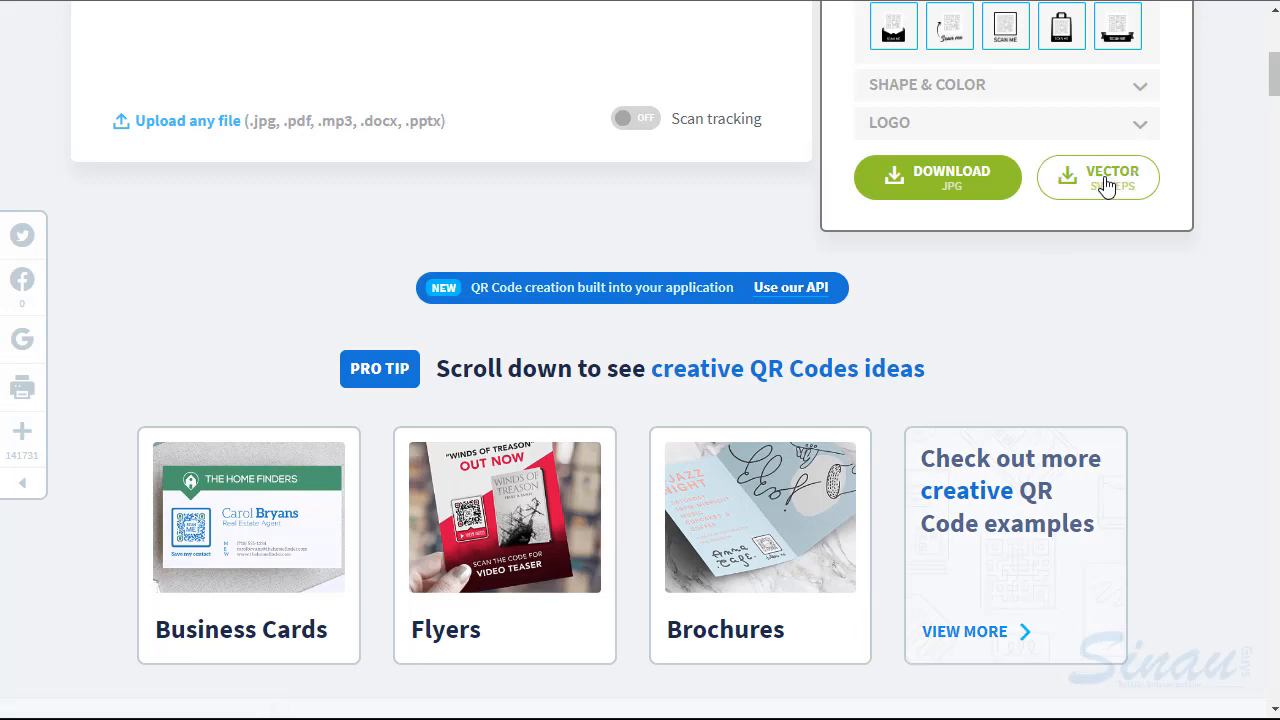
{"action": "scroll", "coordinate": [1107, 185], "scroll_direction": "up", "scroll_amount": 4}
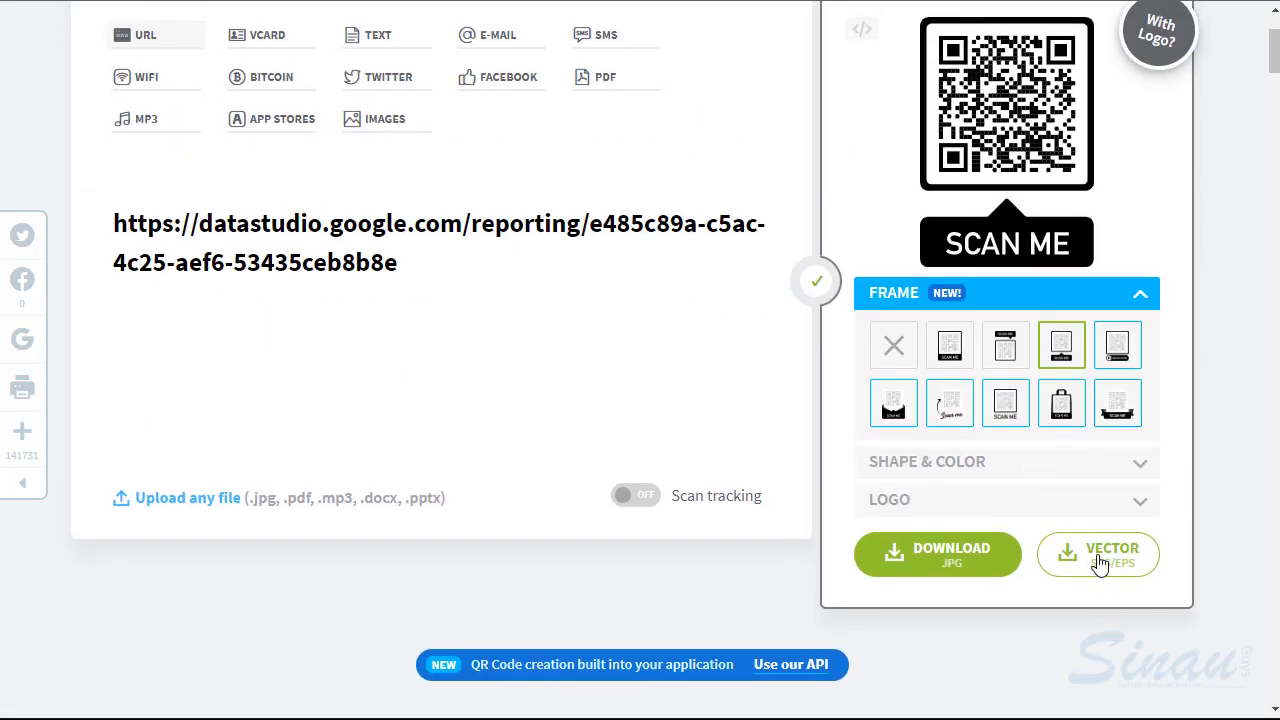
Try to download the framed QR code as a vector file and dismiss the sign-up offer
{"action": "left_click", "coordinate": [1100, 560]}
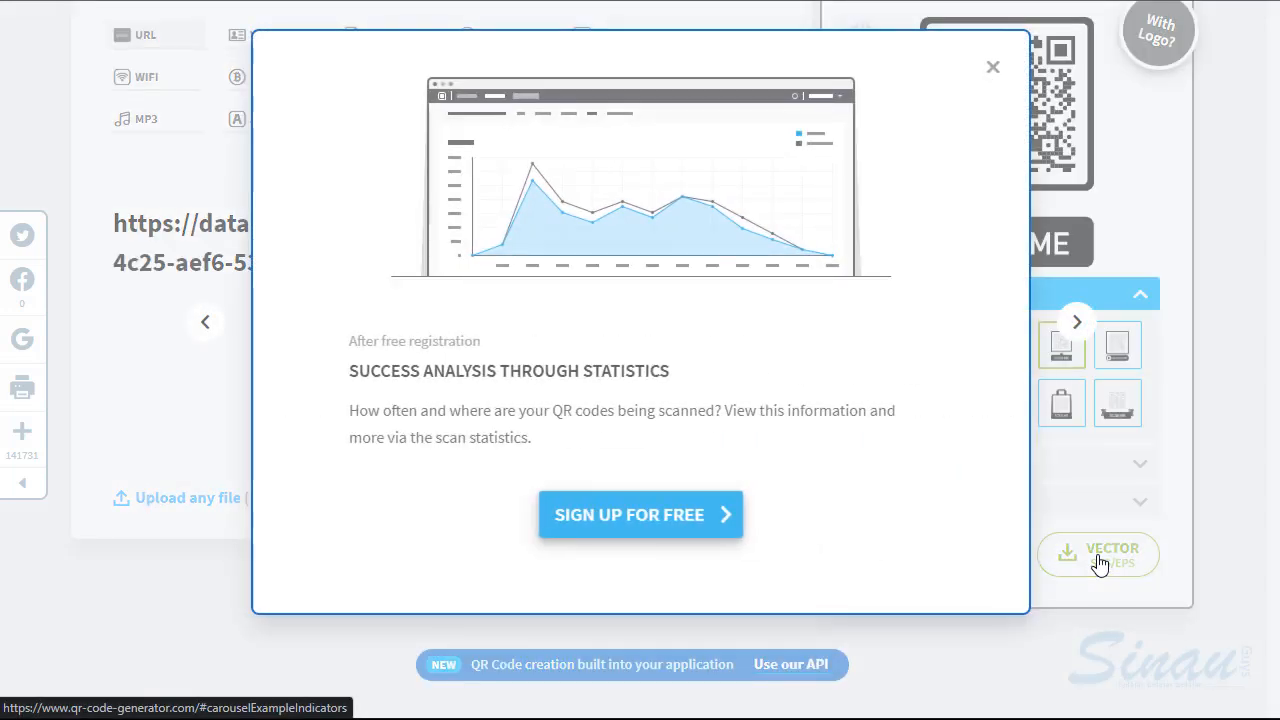
{"action": "left_click", "coordinate": [993, 70]}
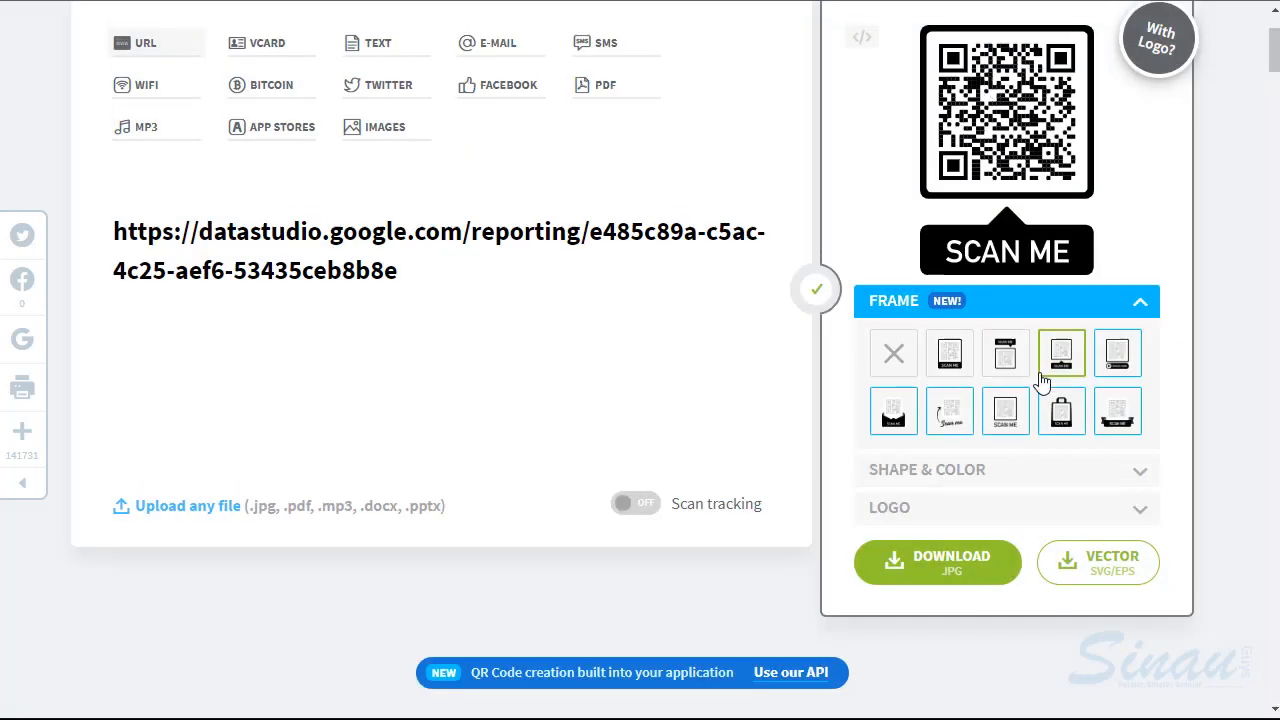
Remove the frame from the QR code and start downloading the plain code as an image
{"action": "scroll", "coordinate": [1040, 380], "scroll_direction": "up", "scroll_amount": 2}
{"action": "scroll", "coordinate": [1040, 381], "scroll_direction": "down", "scroll_amount": 1}
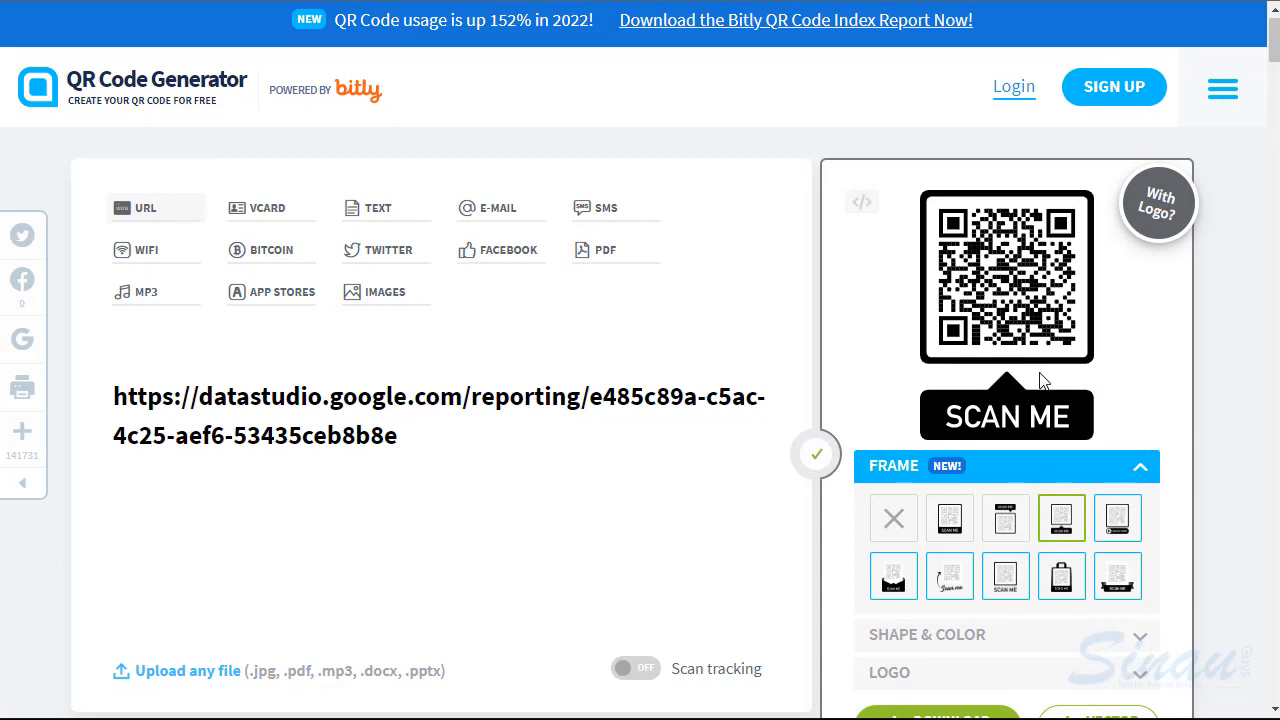
{"action": "scroll", "coordinate": [1040, 380], "scroll_direction": "down", "scroll_amount": 1}
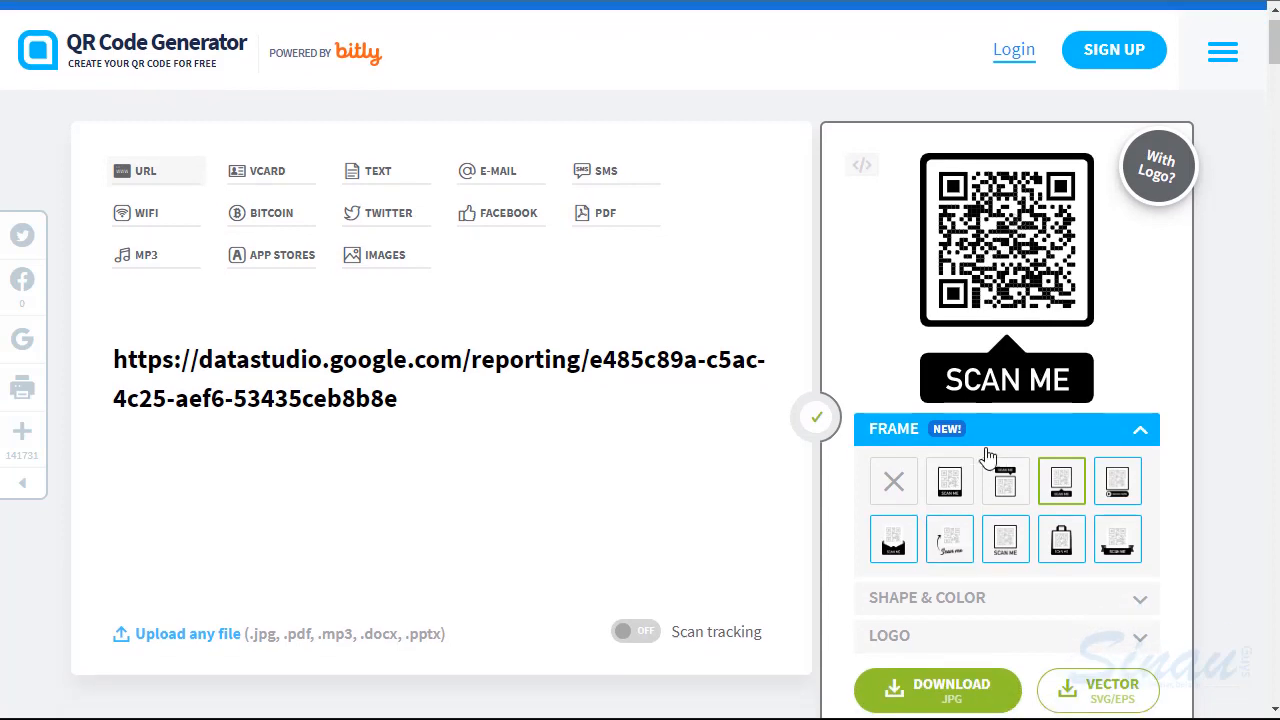
{"action": "left_click", "coordinate": [893, 486]}
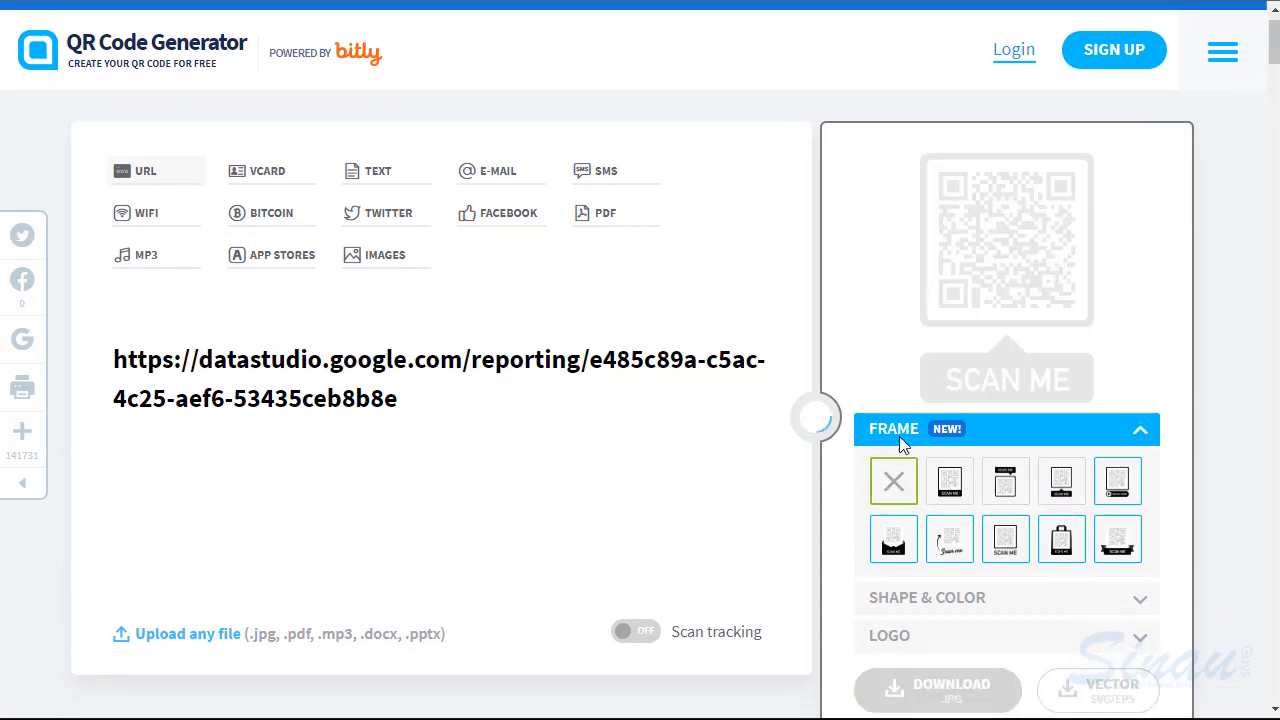
{"action": "left_click", "coordinate": [922, 624]}
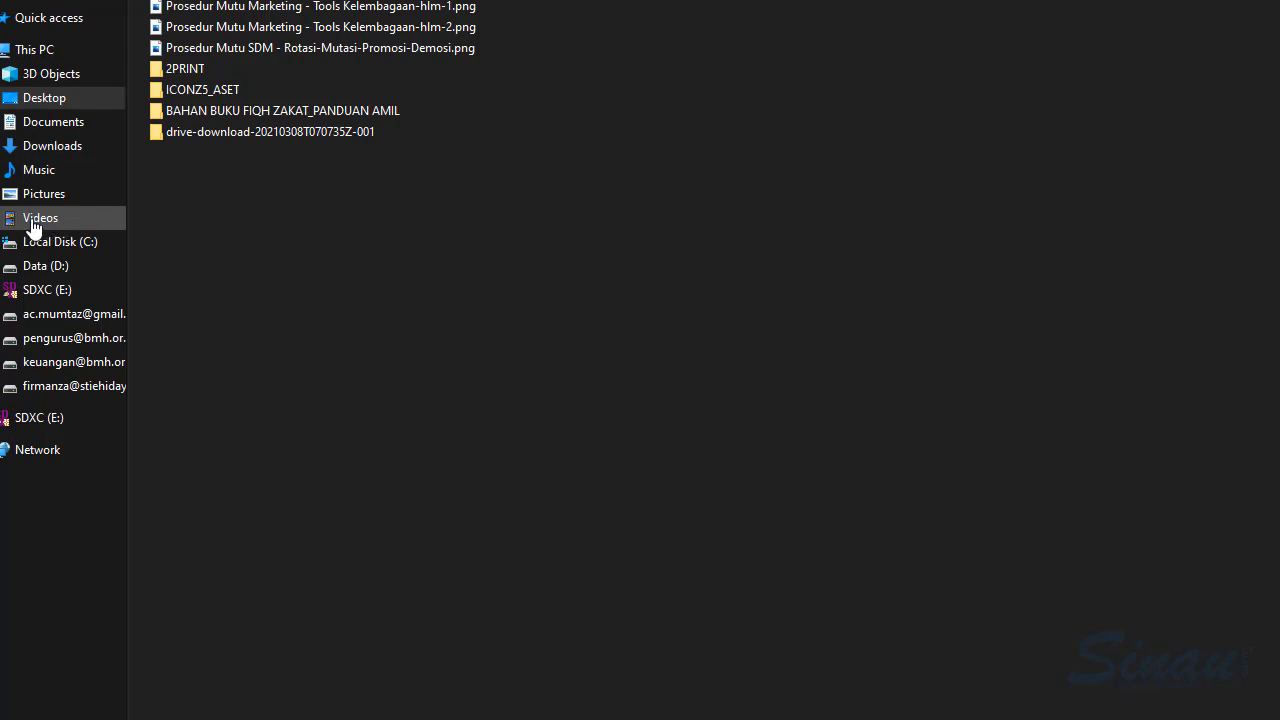
Bring the save dialog fully into view and choose the Pictures folder as the QR code's destination
{"action": "left_click", "coordinate": [31, 220]}
{"action": "left_click", "coordinate": [40, 172]}
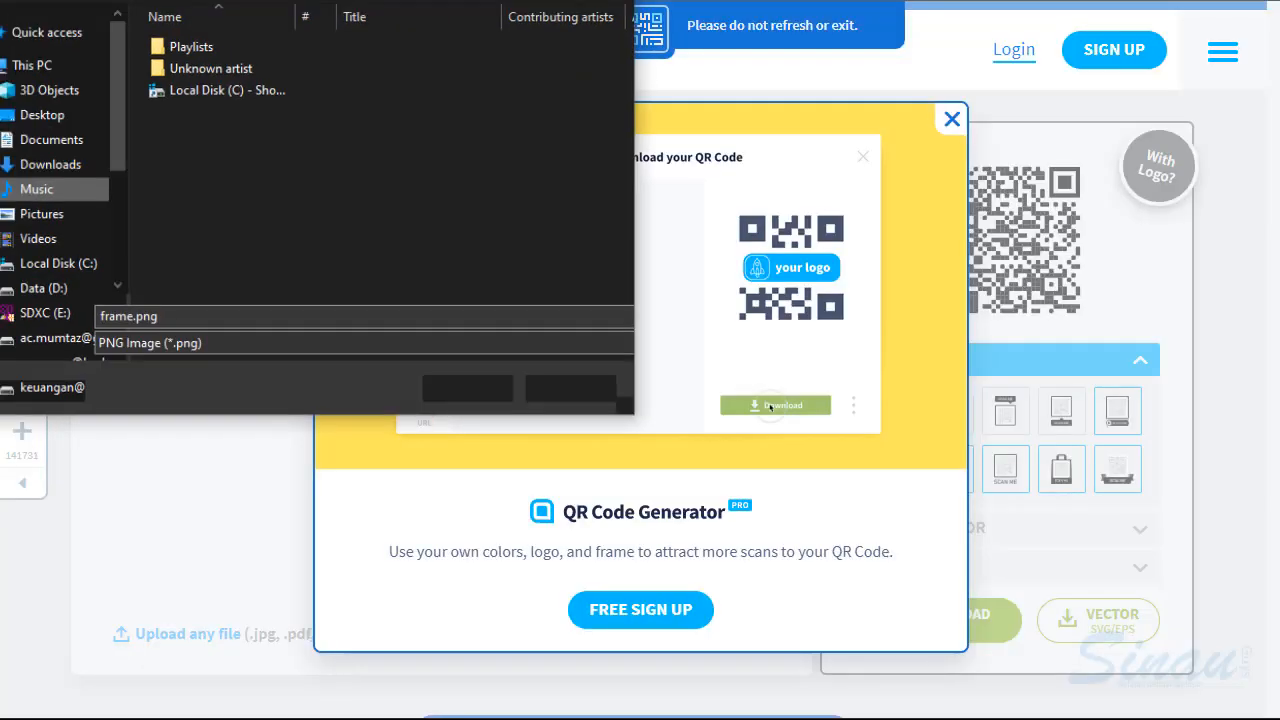
{"action": "left_click_drag", "start_coordinate": [304, 0], "coordinate": [652, 96]}
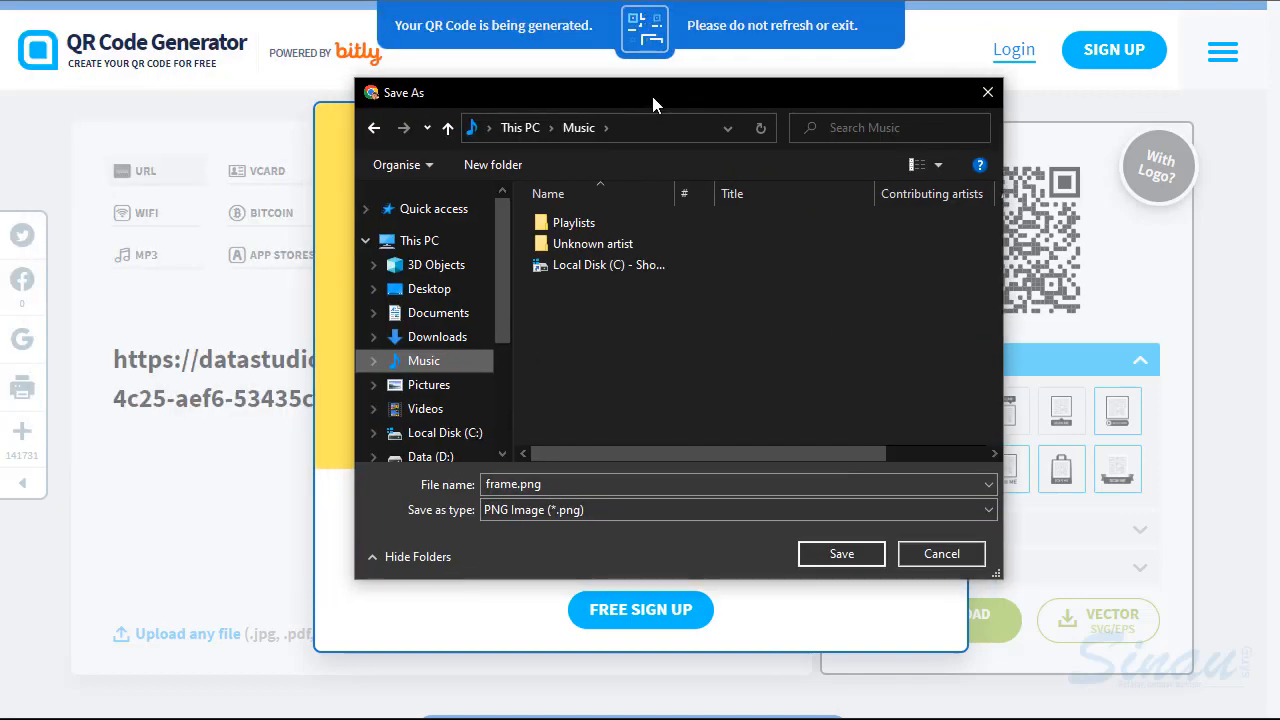
{"action": "left_click", "coordinate": [419, 388]}
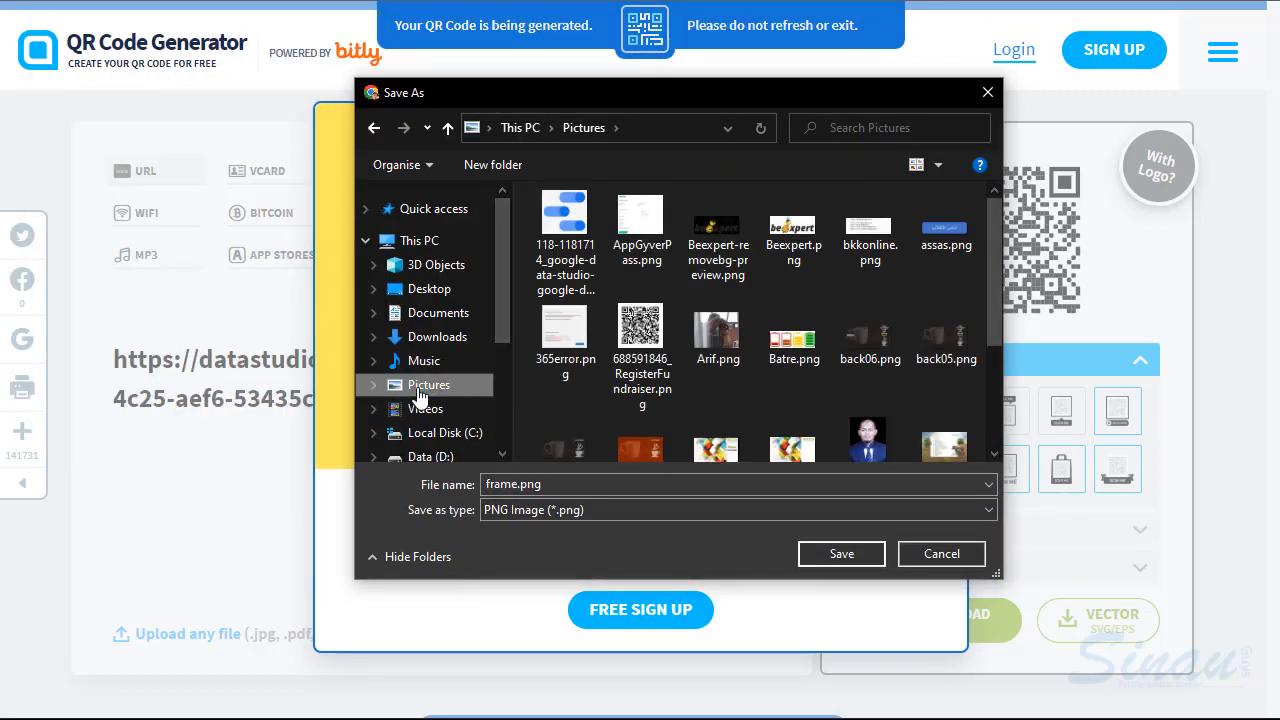
Name the QR code image QR-MasjidKu and save it as a PNG file
{"action": "left_click", "coordinate": [525, 484]}
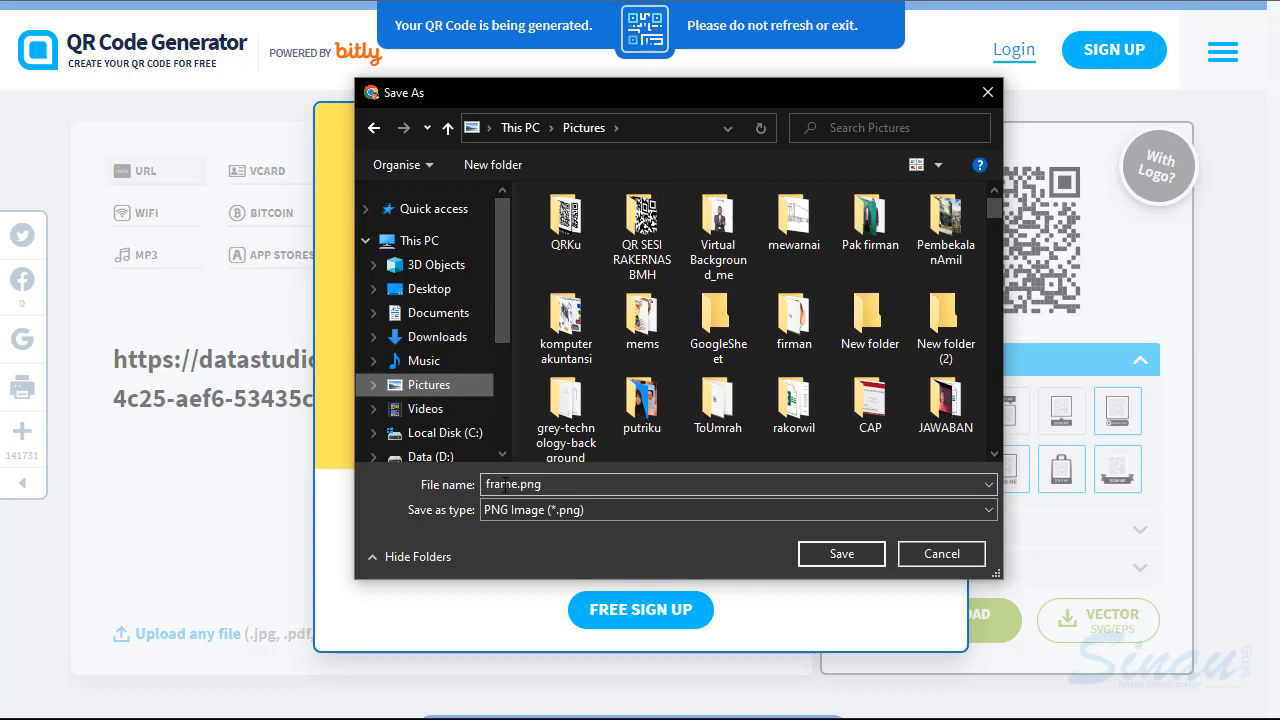
{"action": "double_click", "coordinate": [512, 484]}
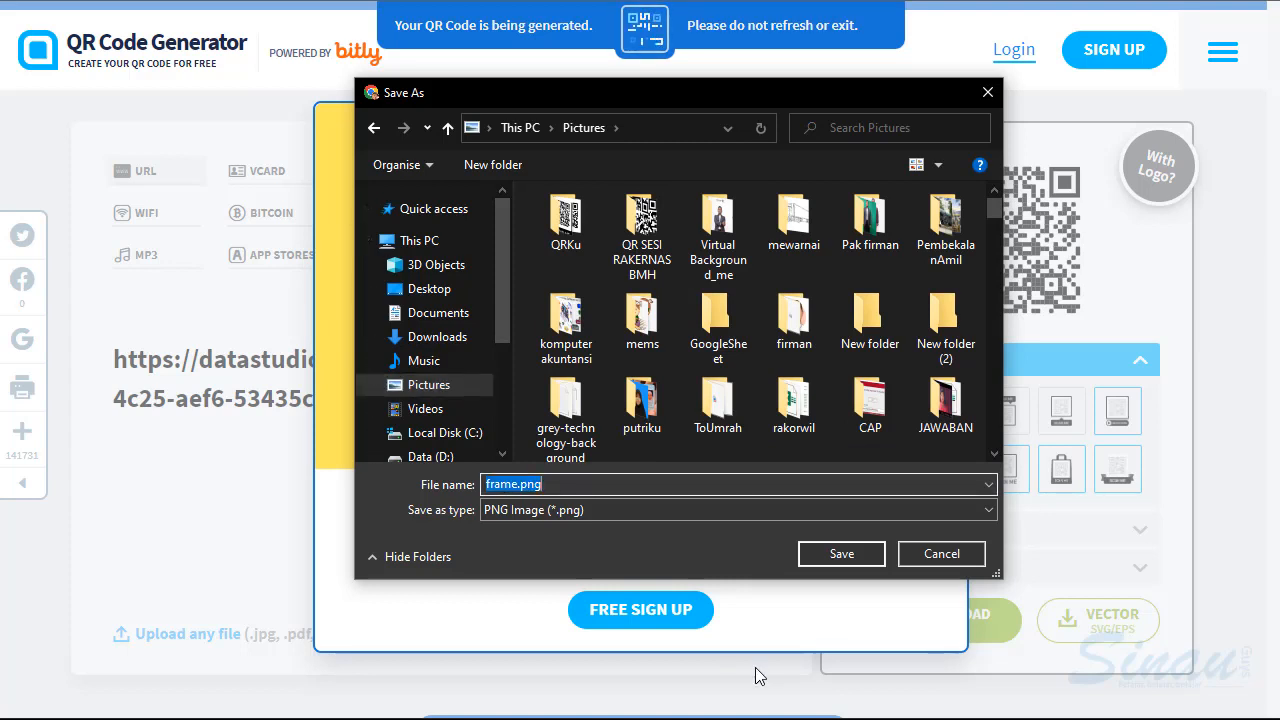
{"action": "type", "text": "Lo"}
{"action": "key", "text": "BackSpace"}
{"action": "key", "text": "BackSpace"}
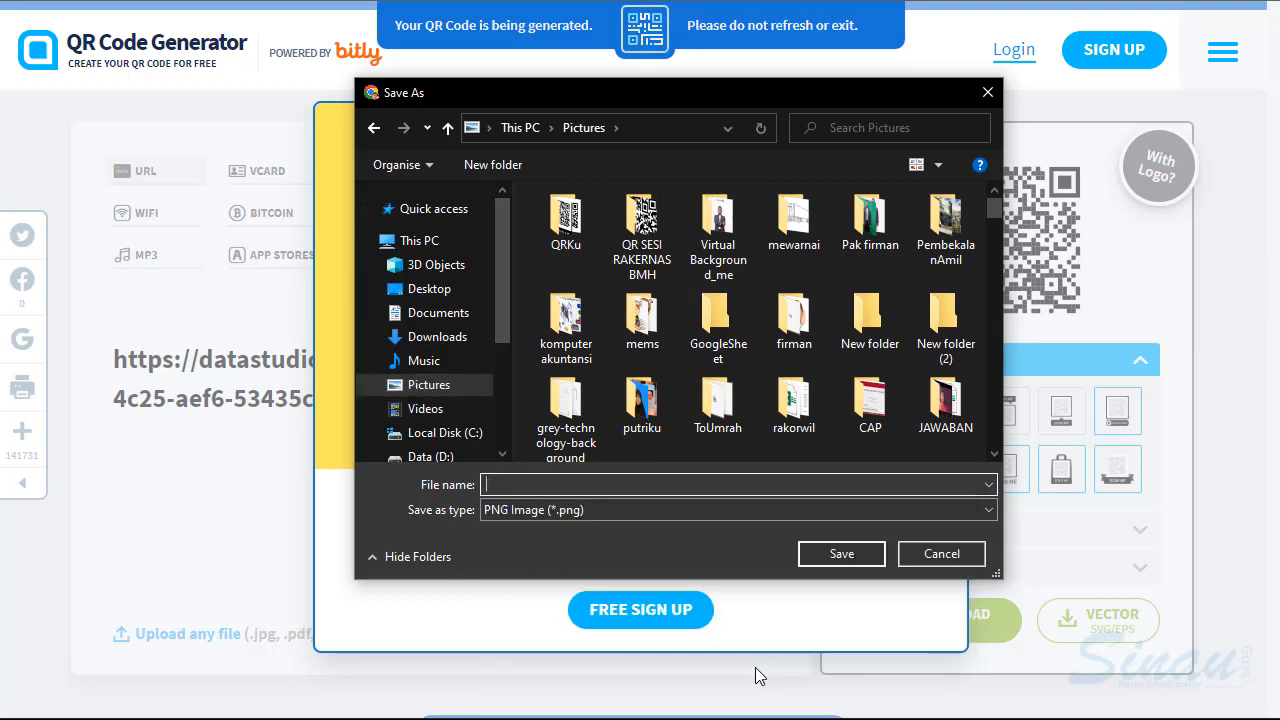
{"action": "type", "text": "AQ"}
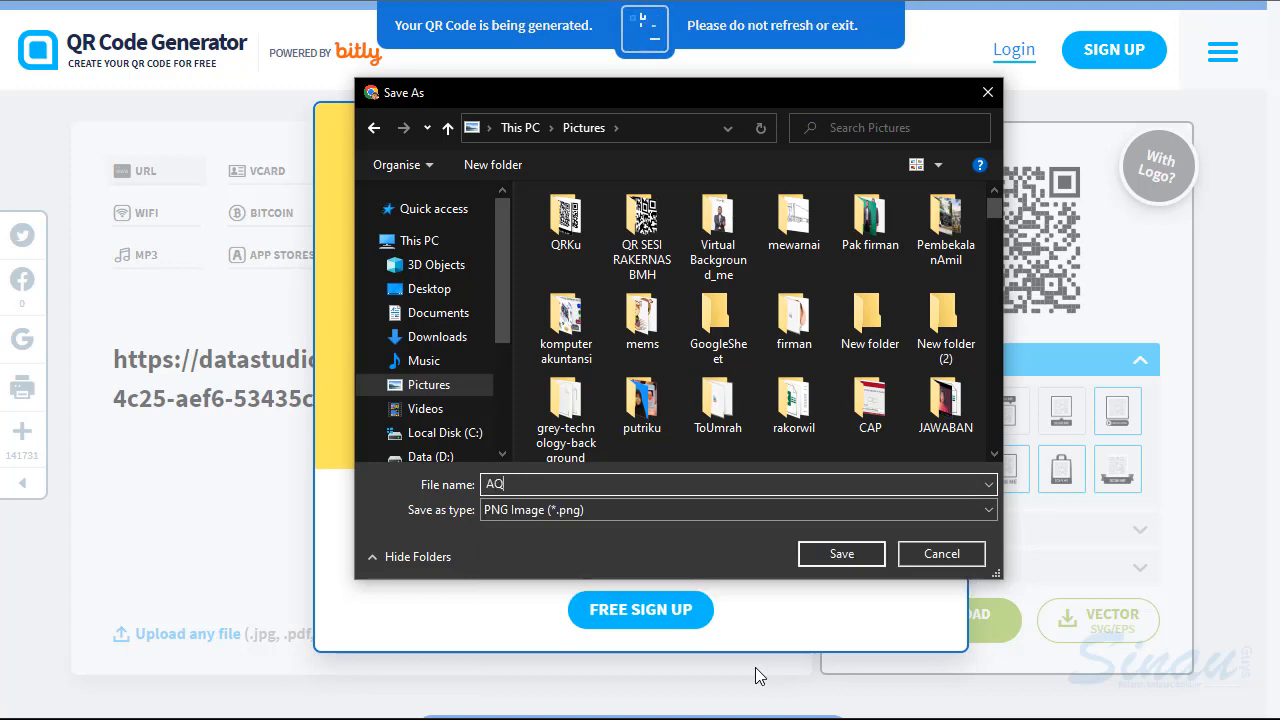
{"action": "key", "text": "BackSpace"}
{"action": "key", "text": "BackSpace"}
{"action": "type", "text": "QR"}
{"action": "type", "text": "-MasjidKu"}
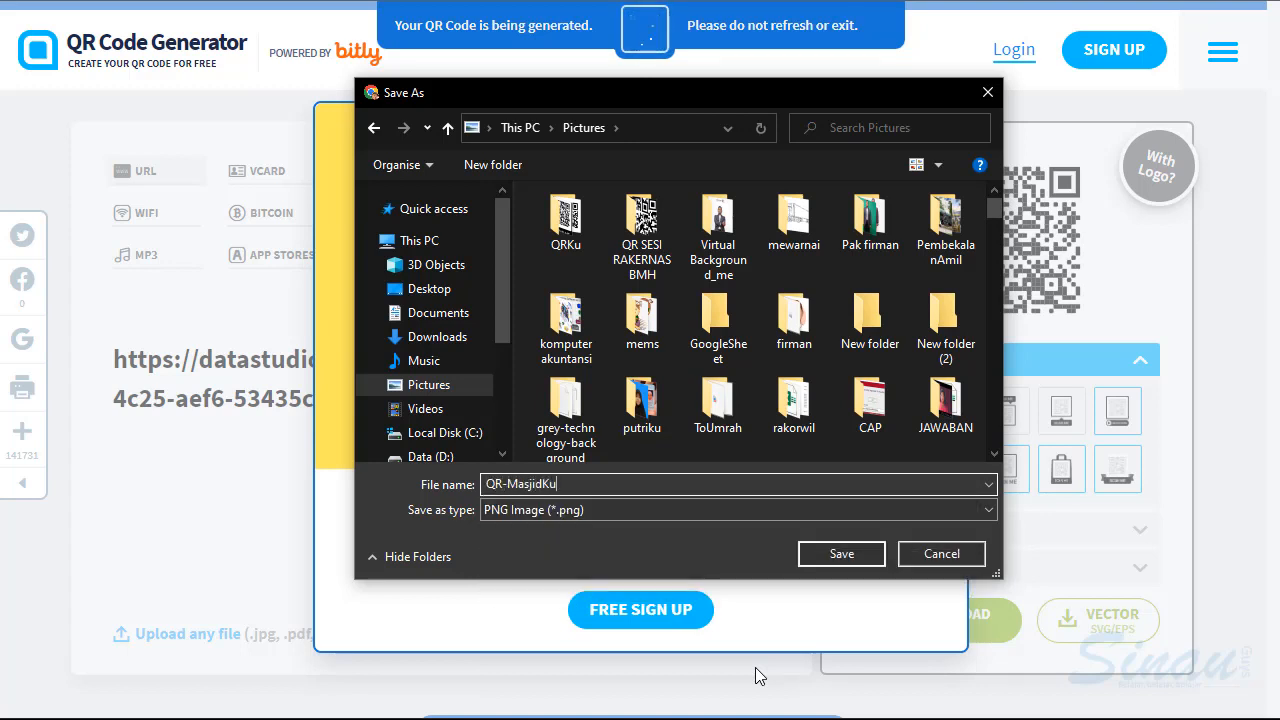
{"action": "key", "text": "Return"}
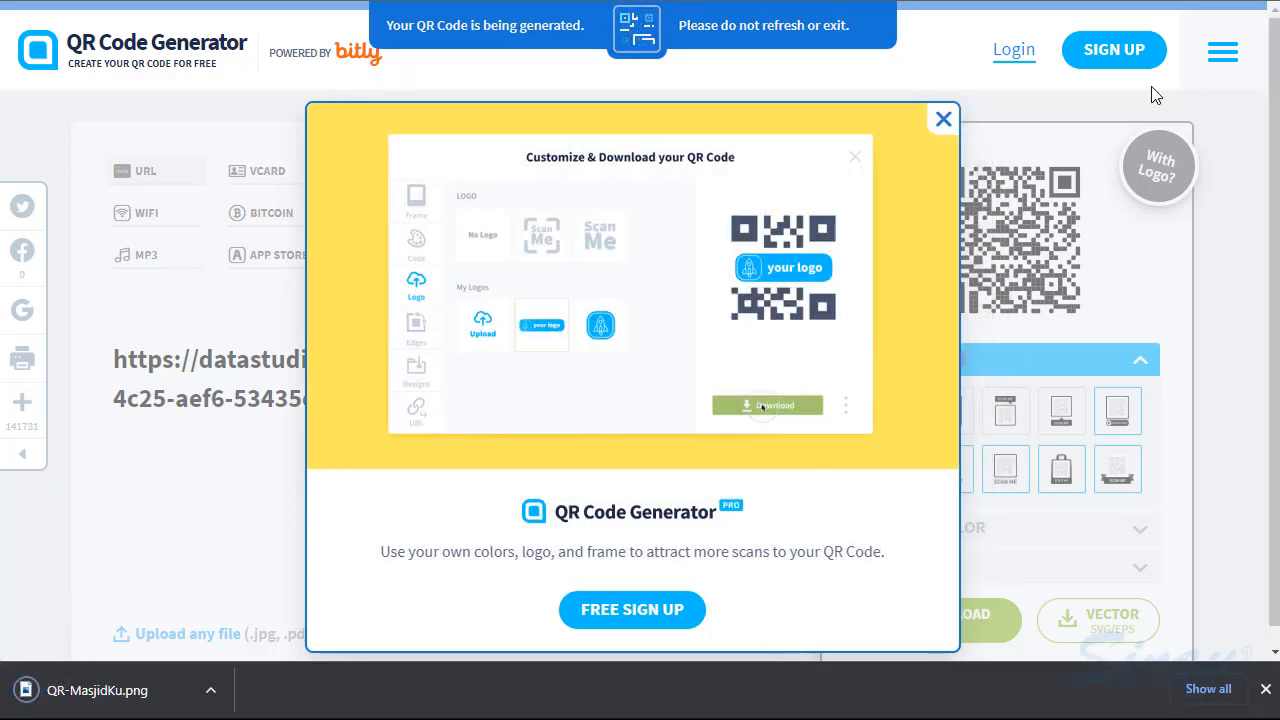
Dismiss the QR generator's sign-up offer, return to the ReportMasjid report in Data Studio and close the downloads bar
{"action": "left_click", "coordinate": [943, 121]}
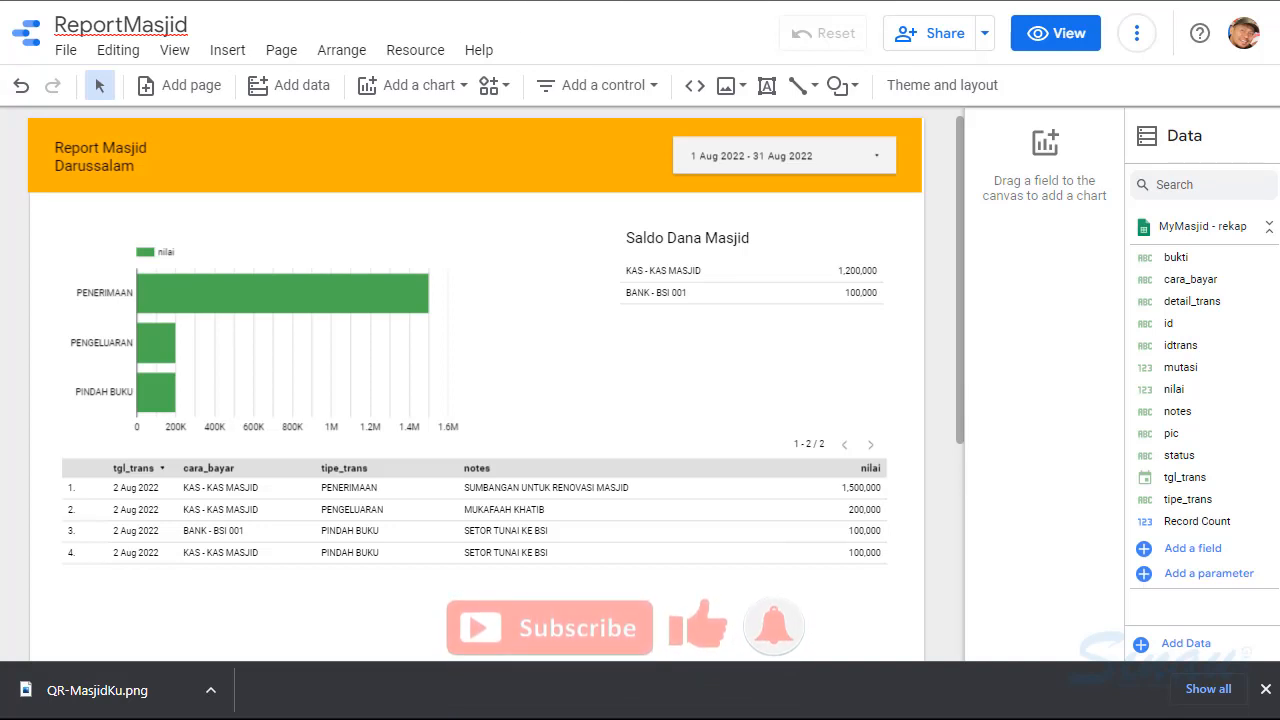
{"action": "left_click", "coordinate": [1265, 689]}
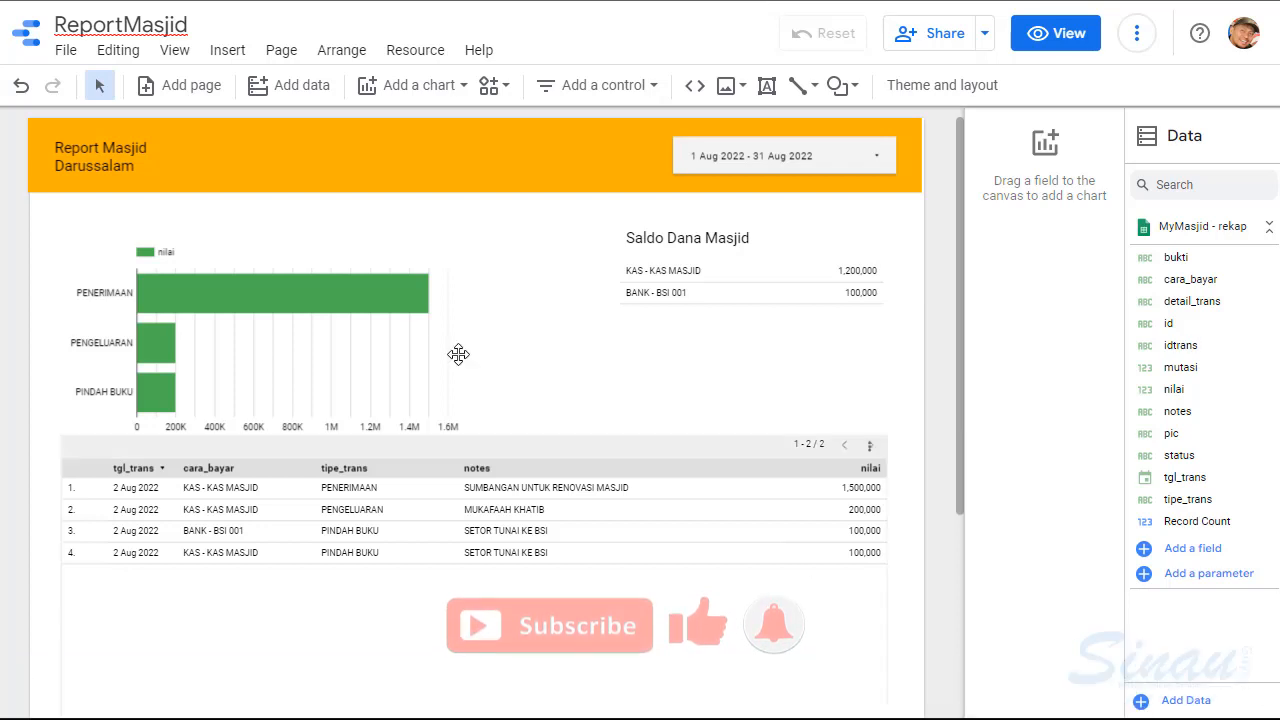